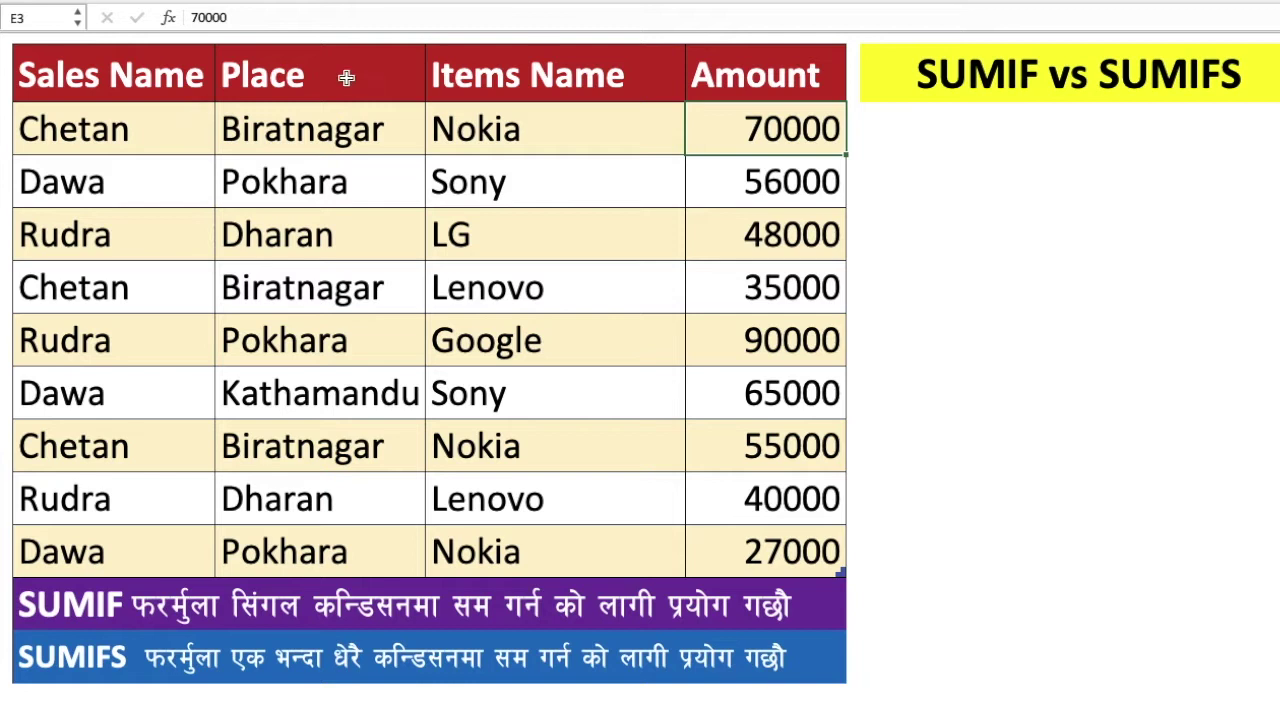
# - Review the Amount column and the SUMIF vs SUMIFS explanation notes beside the table
pyautogui.click(716, 79)
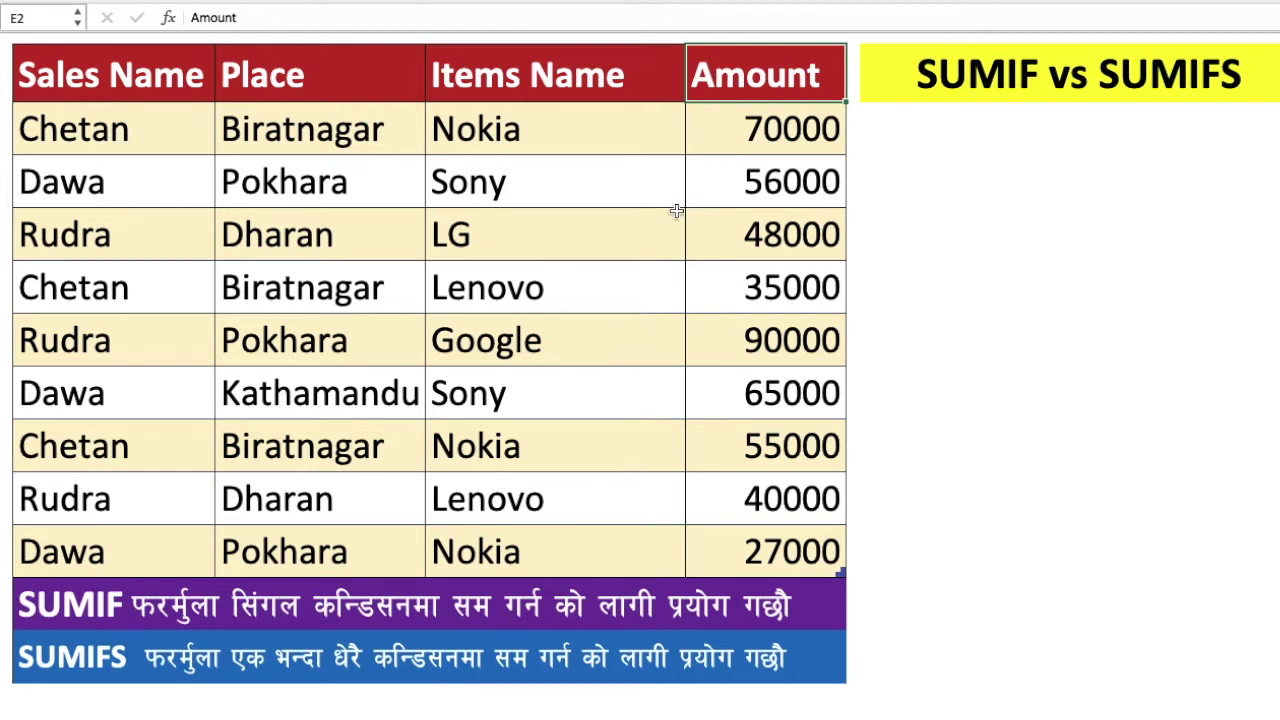
pyautogui.click(610, 147)
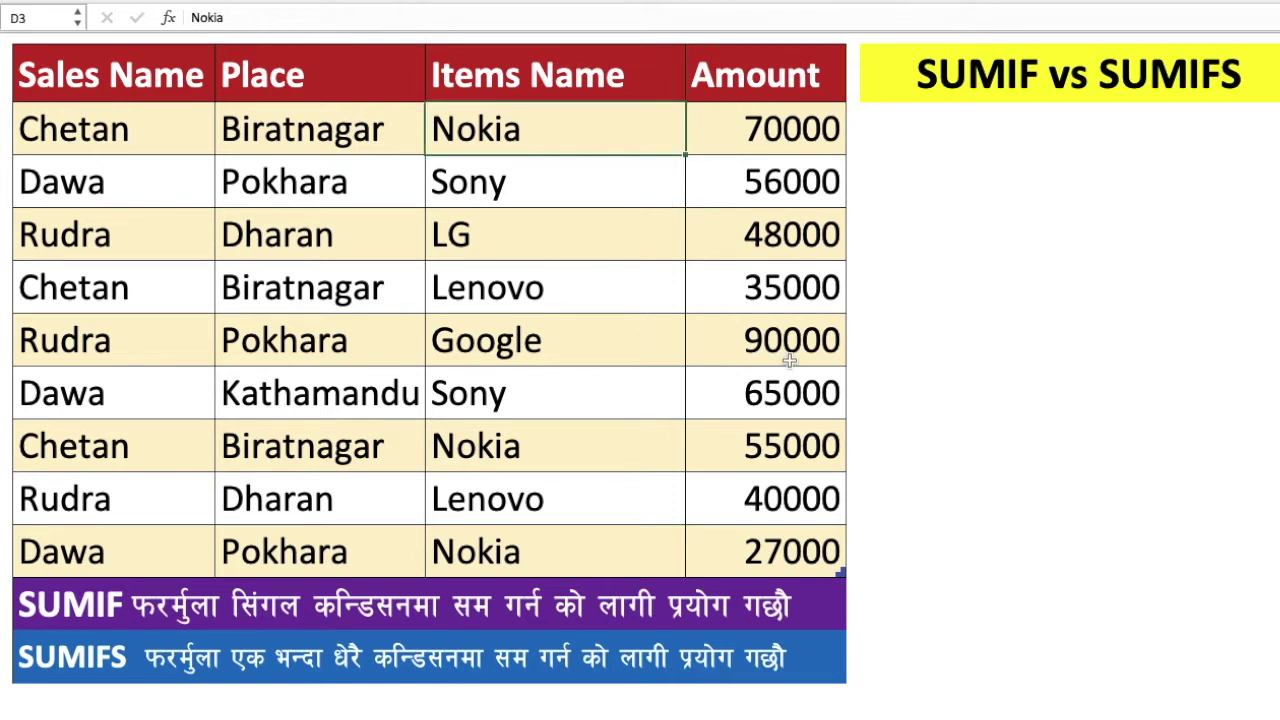
pyautogui.click(341, 117)
pyautogui.click(462, 117)
pyautogui.click(820, 300)
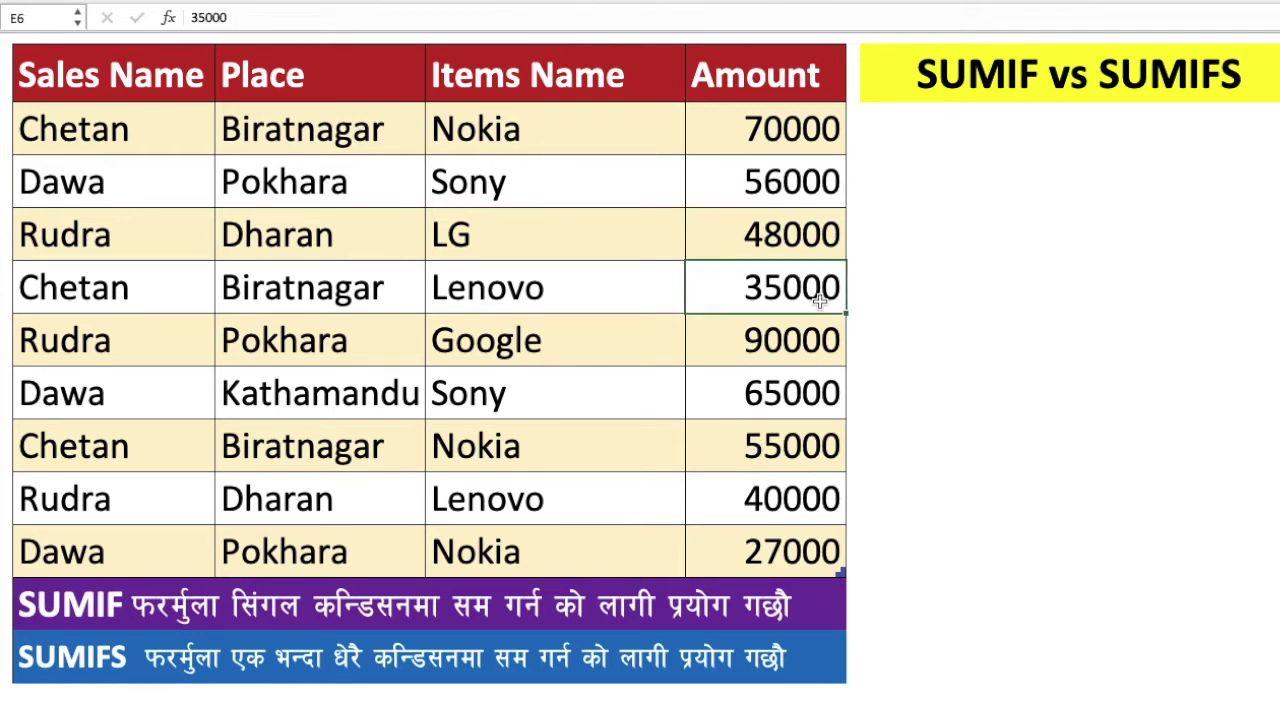
pyautogui.click(1006, 107)
pyautogui.click(1182, 78)
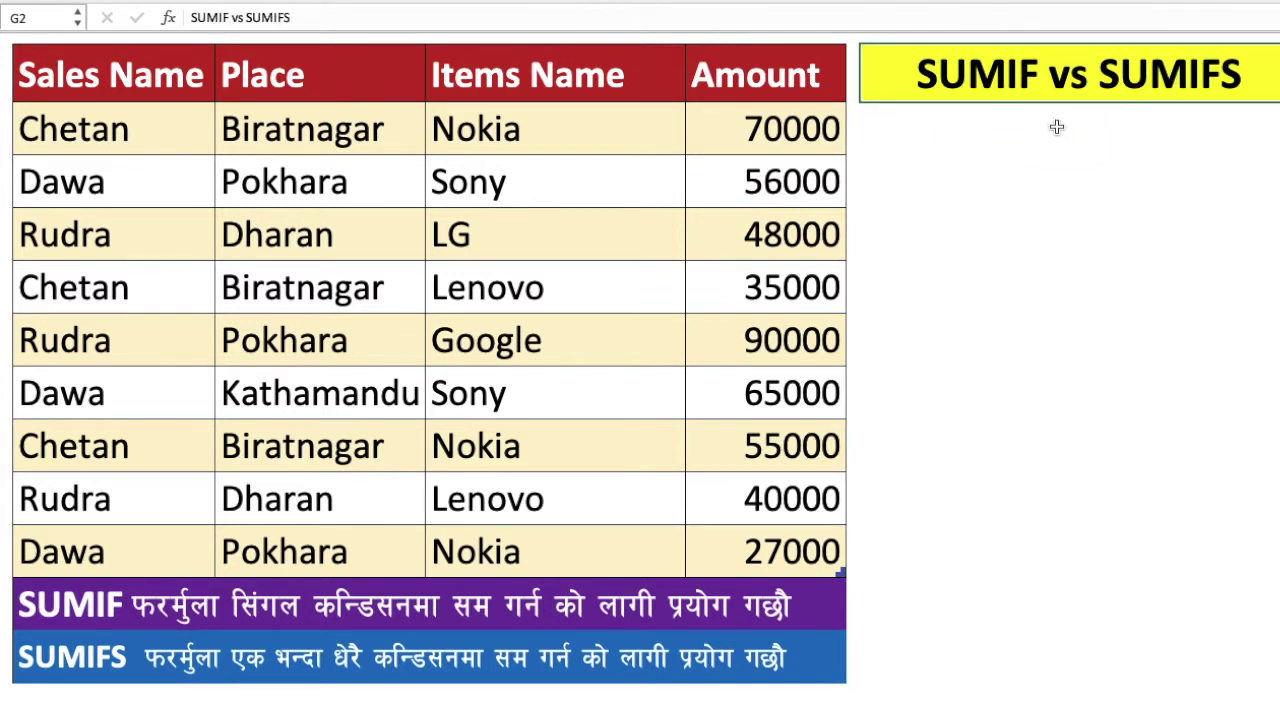
pyautogui.click(997, 153)
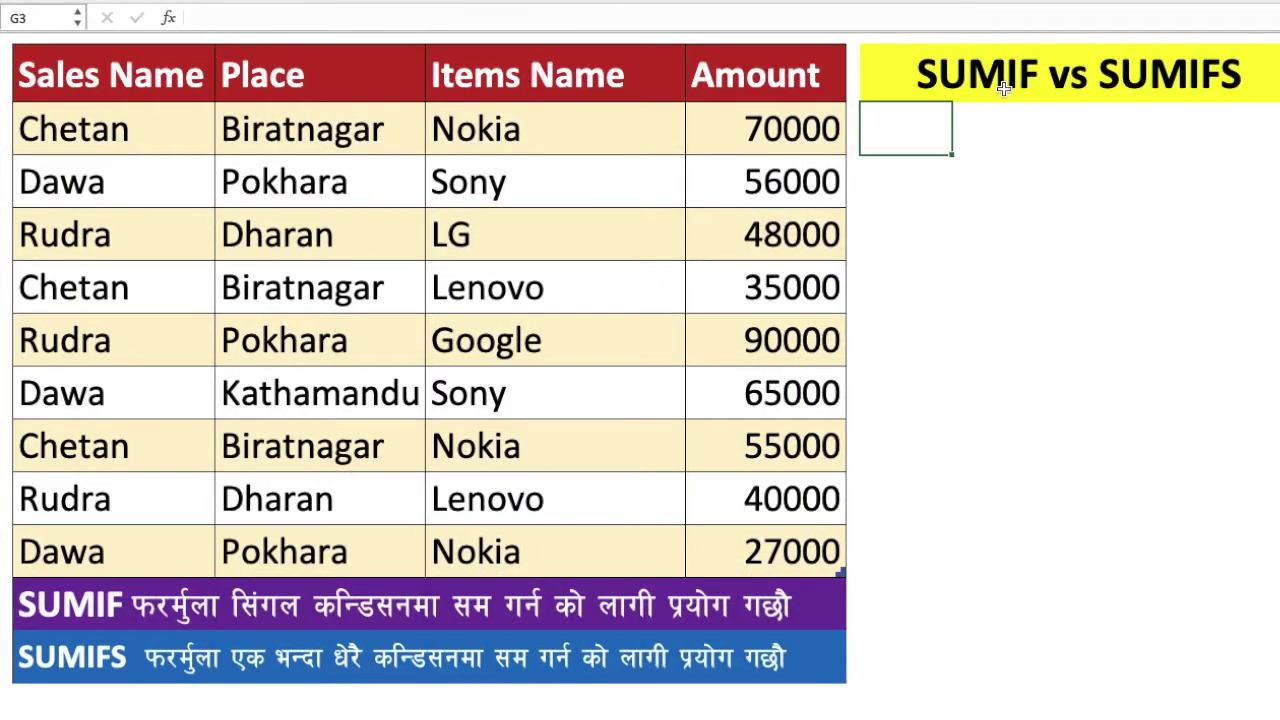
pyautogui.click(1003, 88)
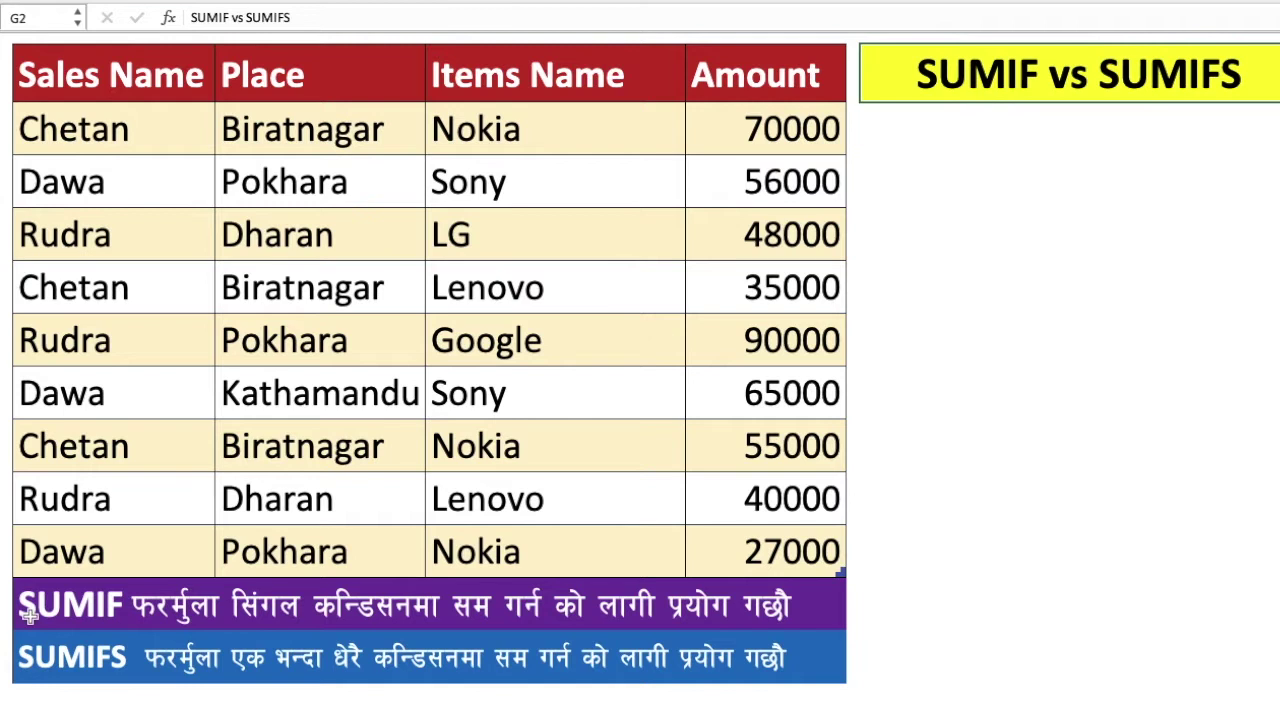
pyautogui.click(30, 615)
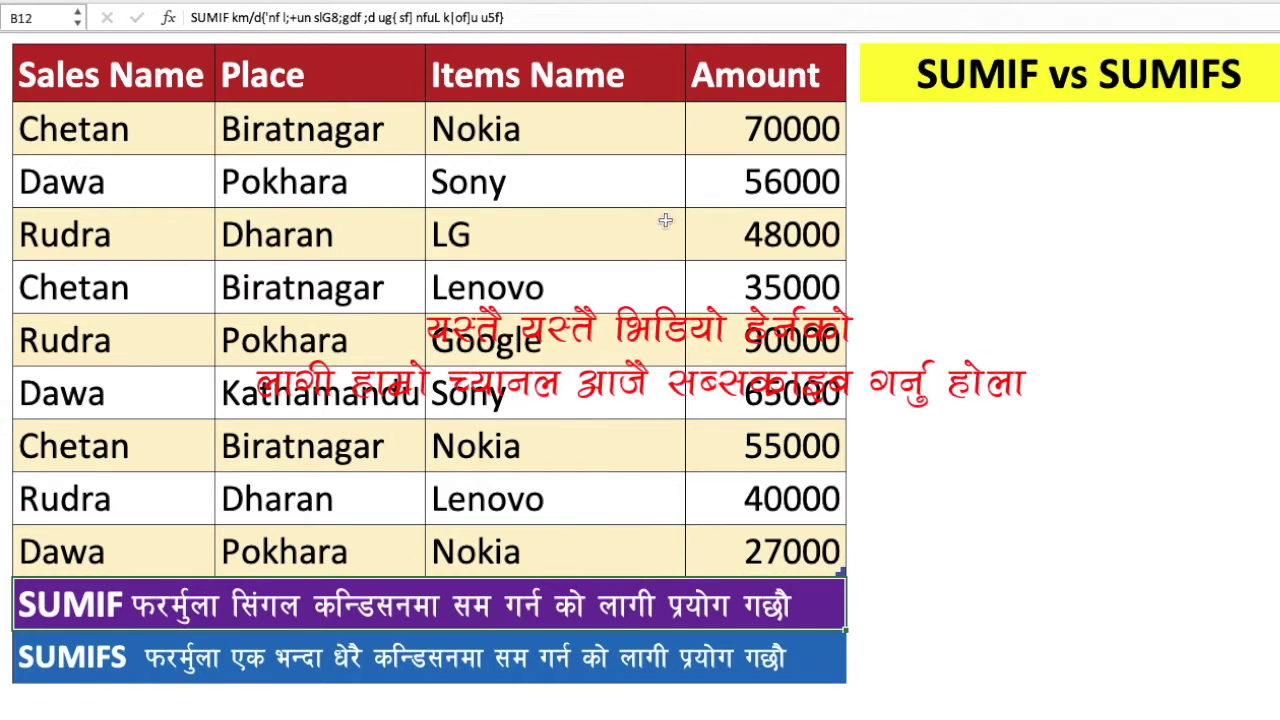
pyautogui.click(611, 148)
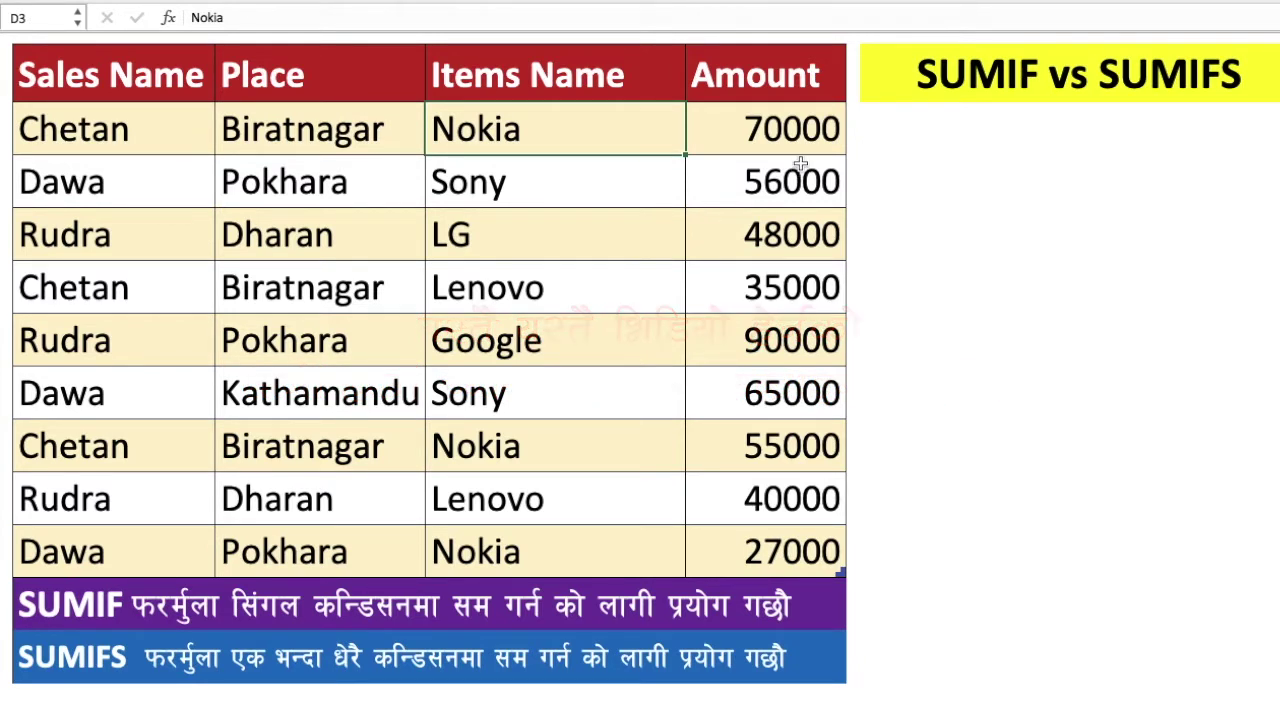
pyautogui.click(960, 95)
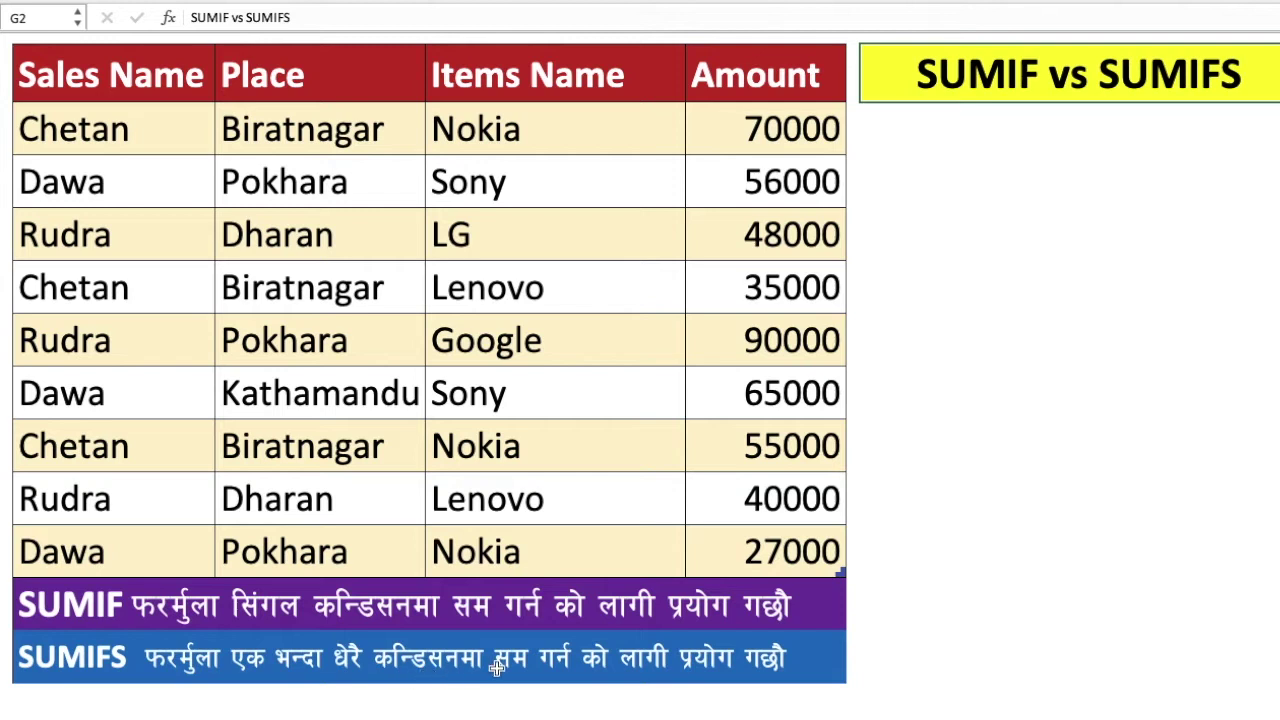
pyautogui.click(560, 662)
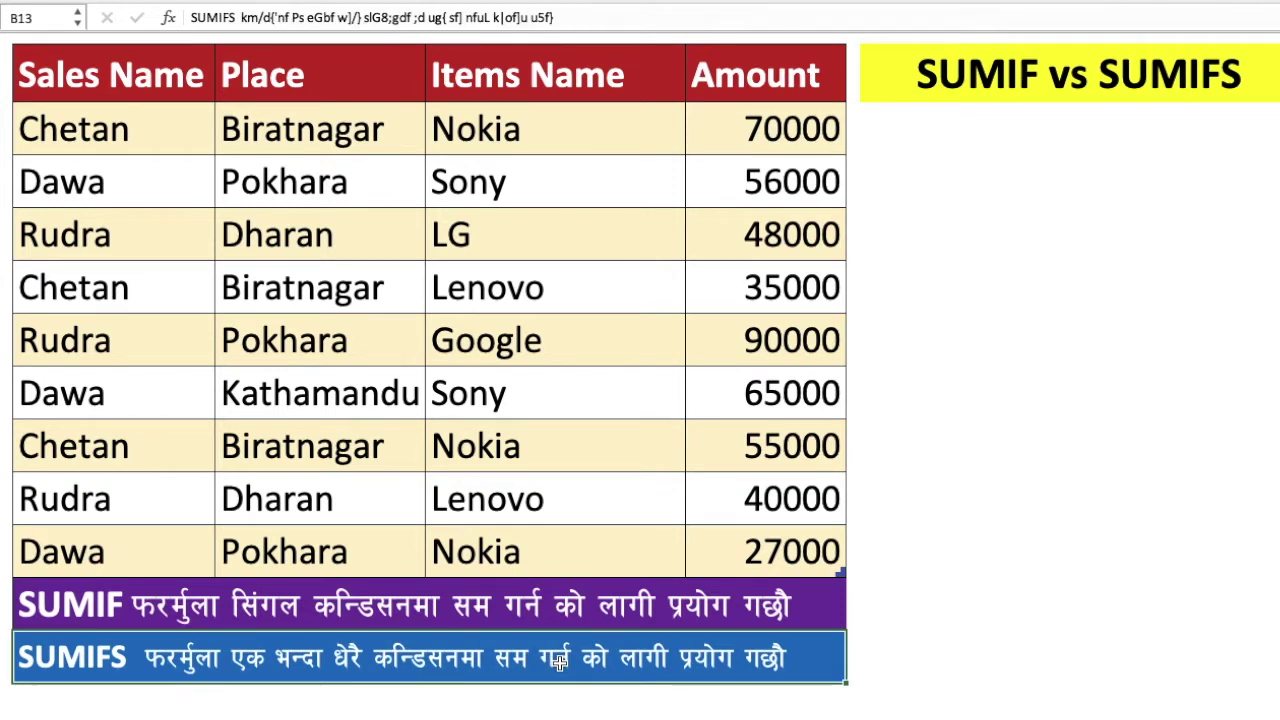
# - Highlight the Nokia items down to D11 and the first row's Biratnagar, Nokia and 70000 amount
pyautogui.click(374, 150)
pyautogui.click(478, 142)
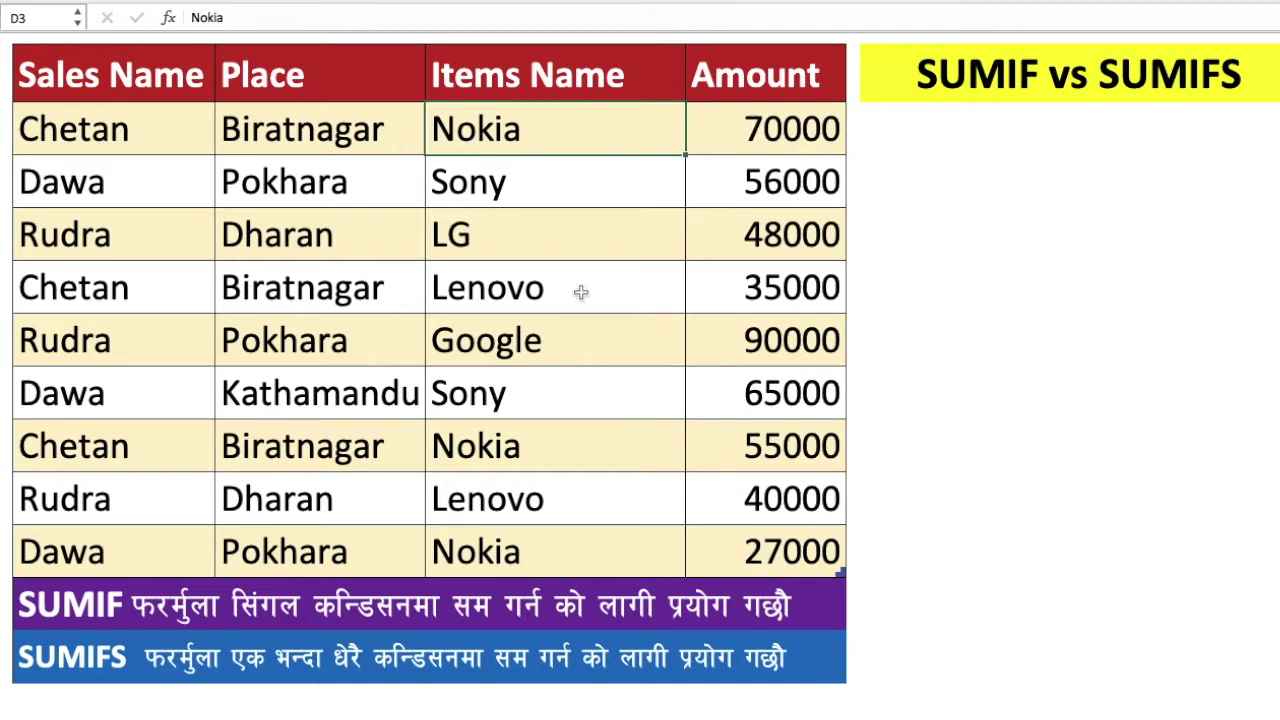
pyautogui.click(493, 455)
pyautogui.click(486, 545)
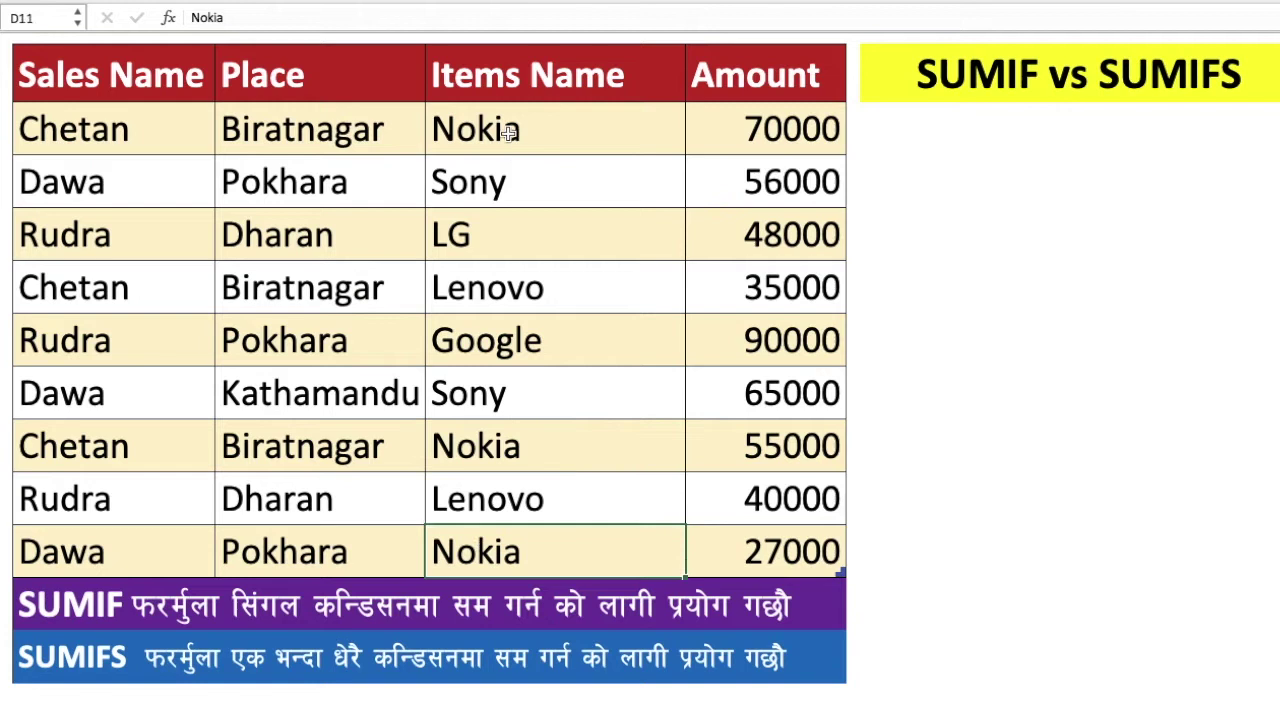
pyautogui.click(387, 124)
pyautogui.moveTo(387, 124); pyautogui.dragTo(497, 123)
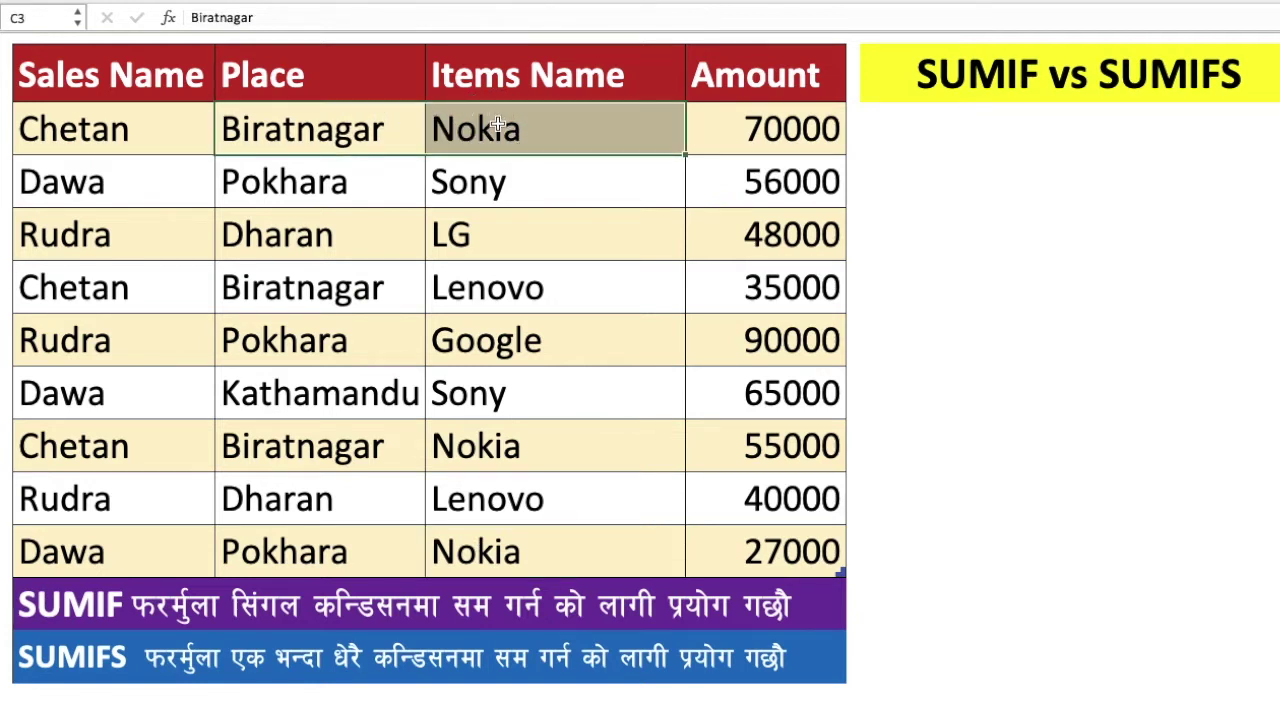
pyautogui.click(487, 124)
pyautogui.click(737, 133)
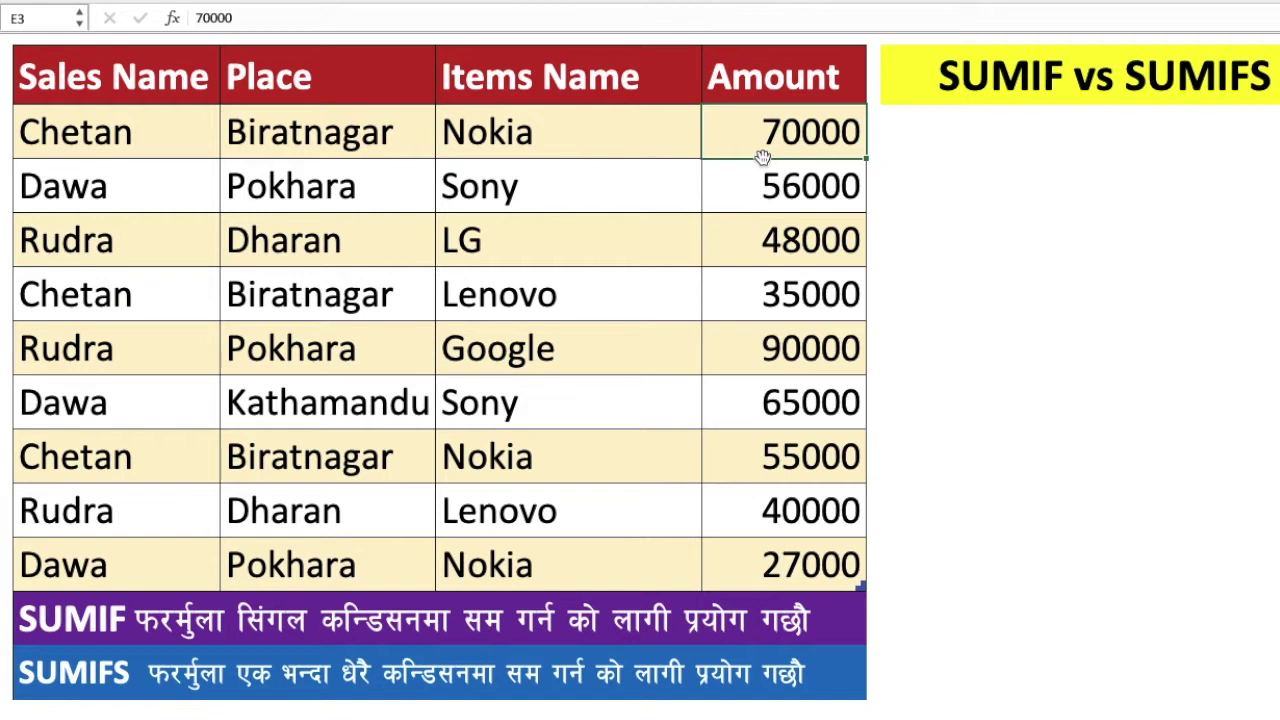
# - Enter =SUMIF(D3:D11,"Nokia",E3:E11) in G4 and check its 152000 result
pyautogui.click(949, 178)
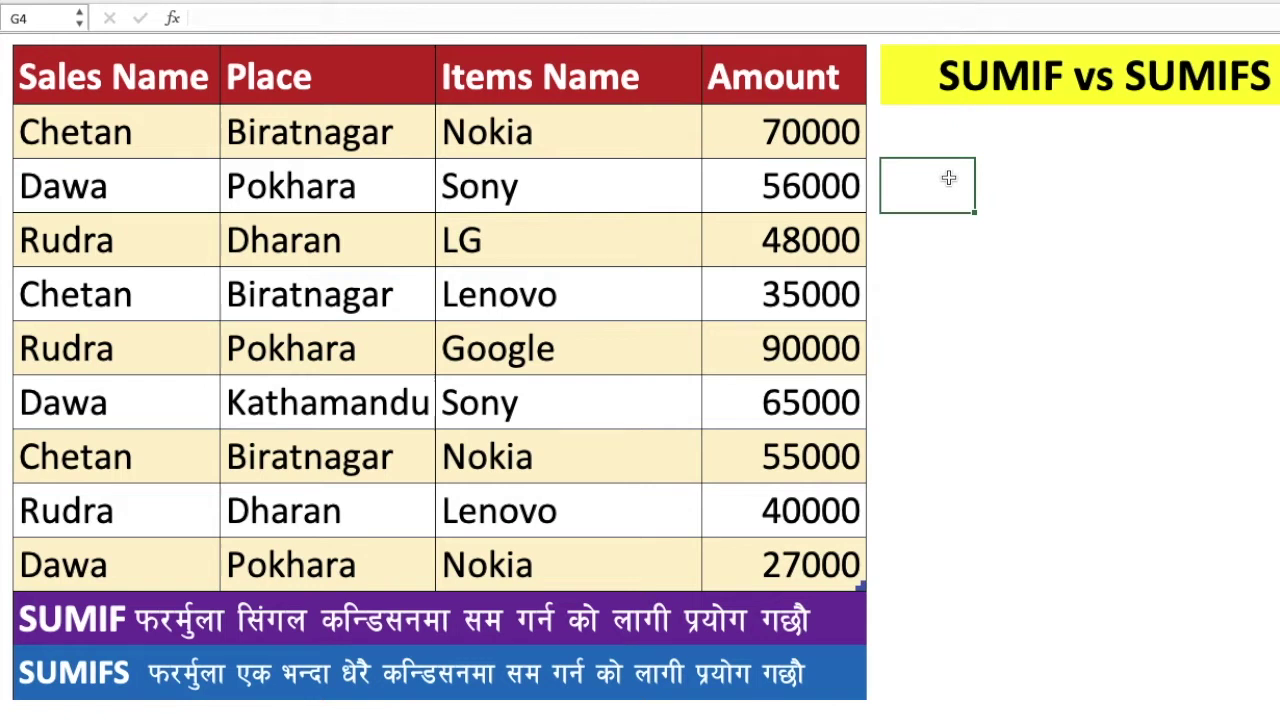
pyautogui.write('=sum')
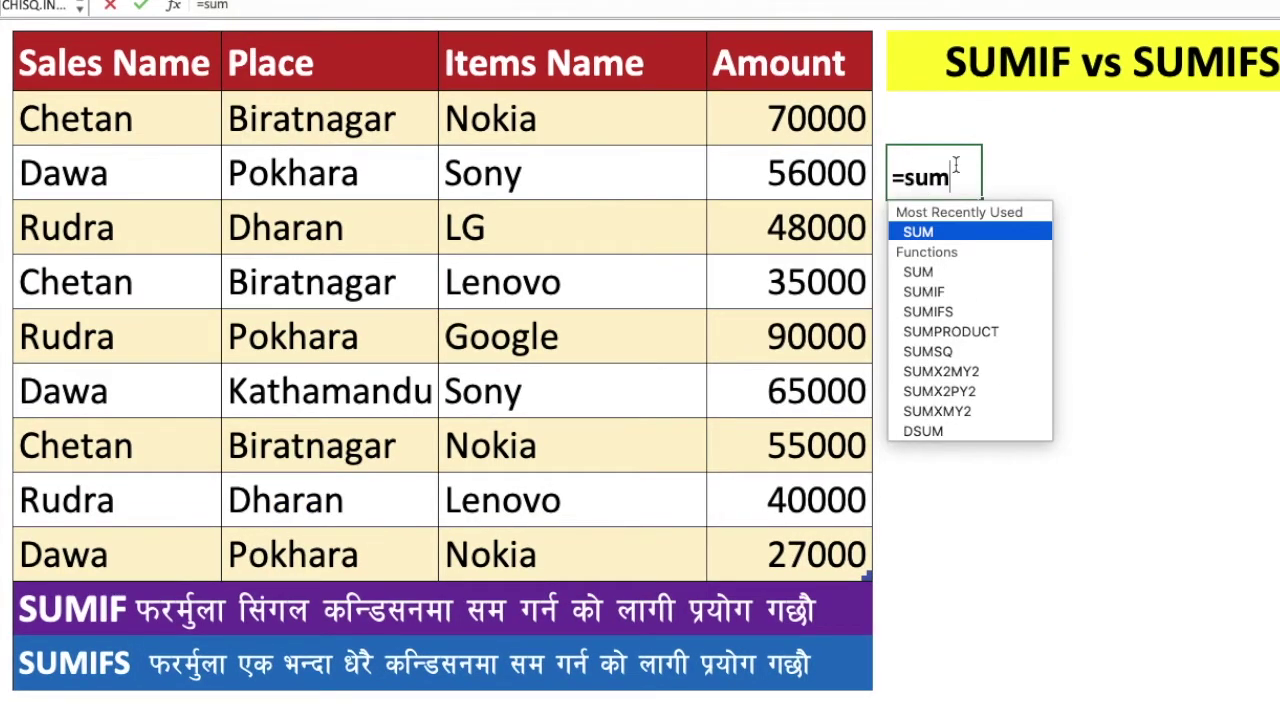
pyautogui.doubleClick(933, 291)
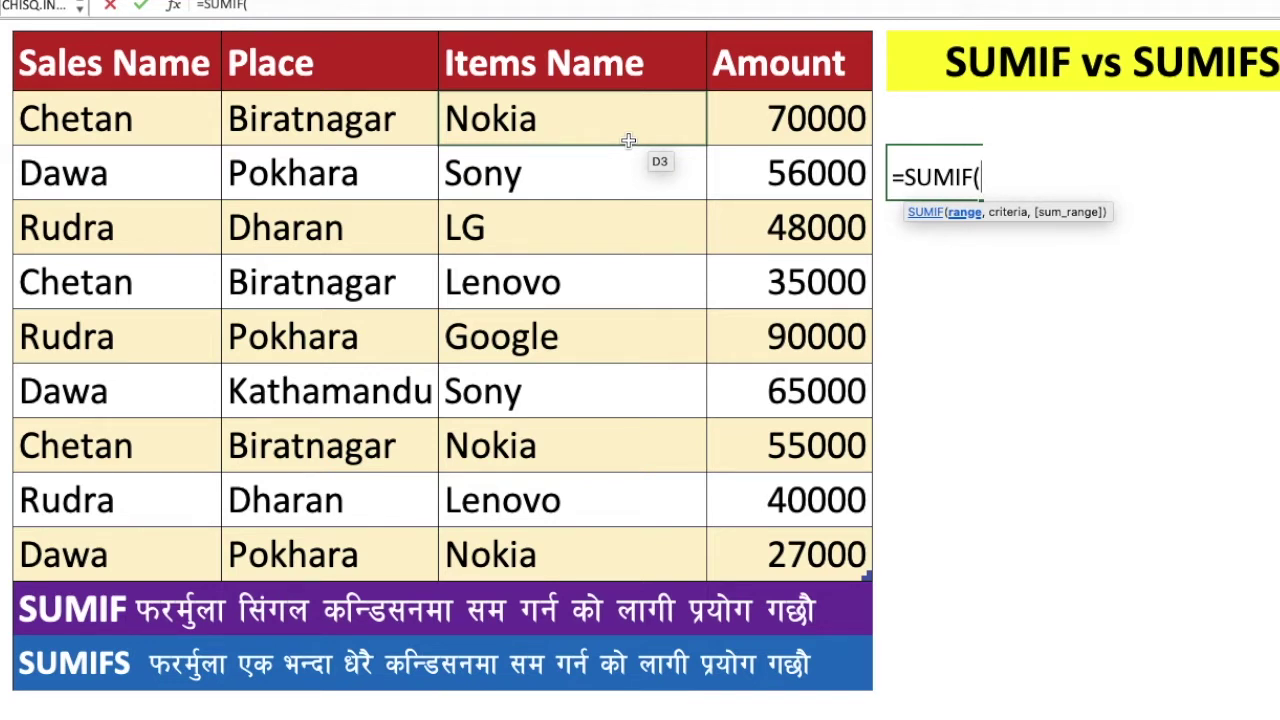
pyautogui.moveTo(628, 141); pyautogui.dragTo(647, 535)
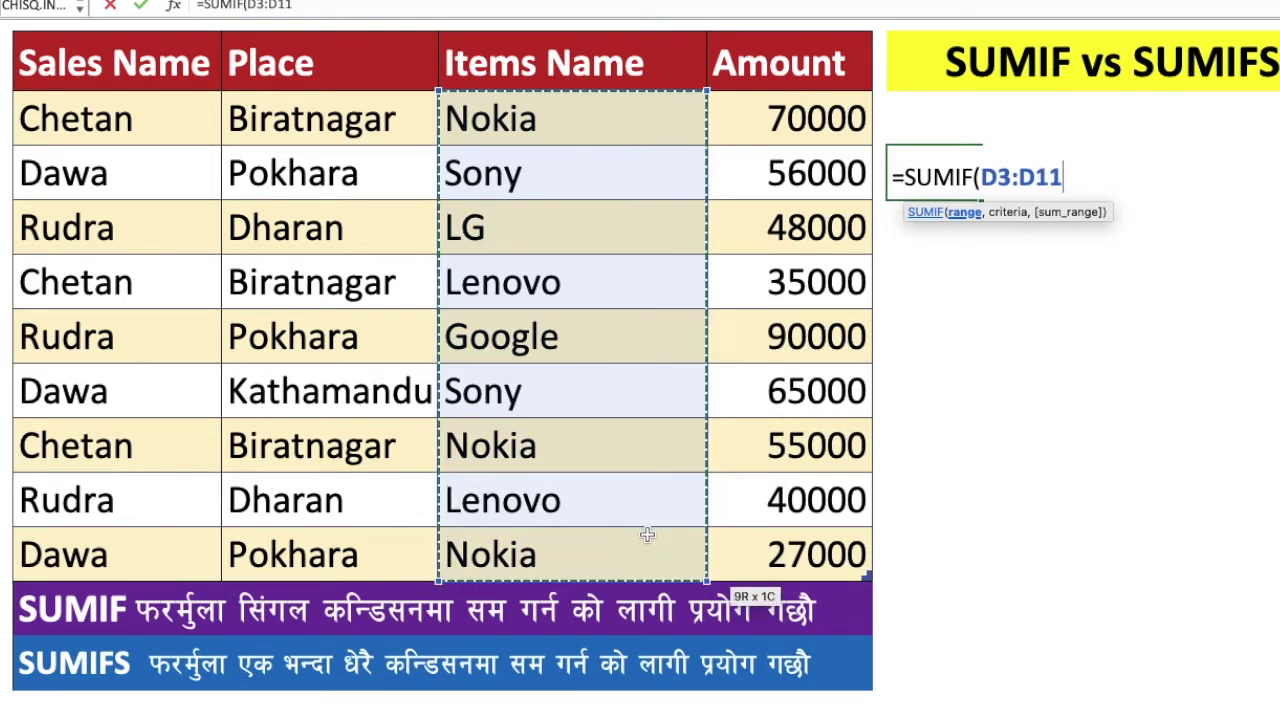
pyautogui.write(',')
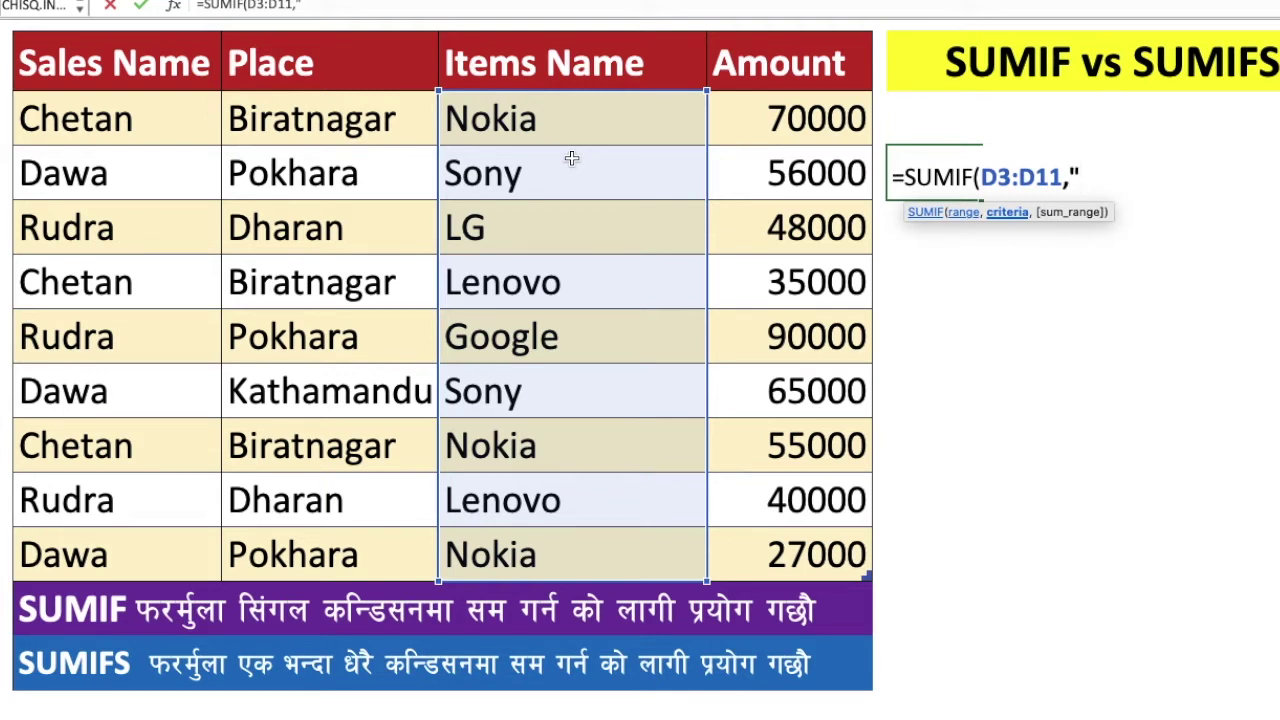
pyautogui.write('Nokia"')
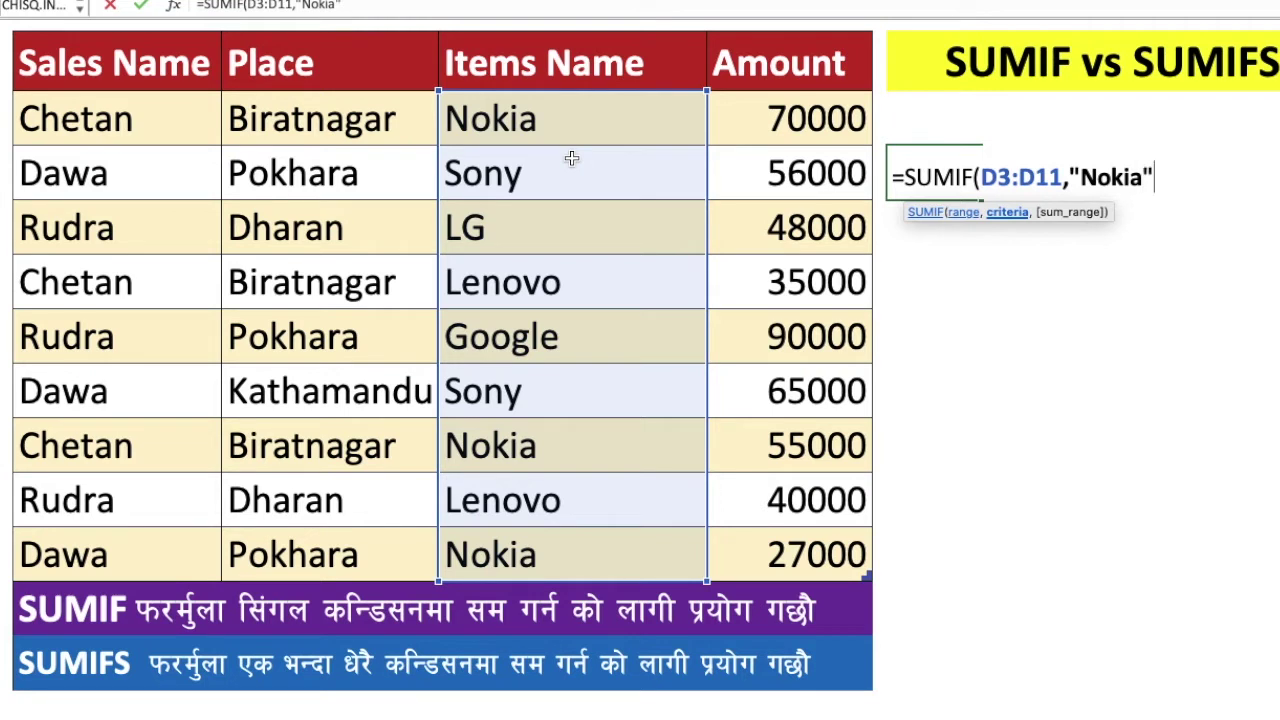
pyautogui.write(',')
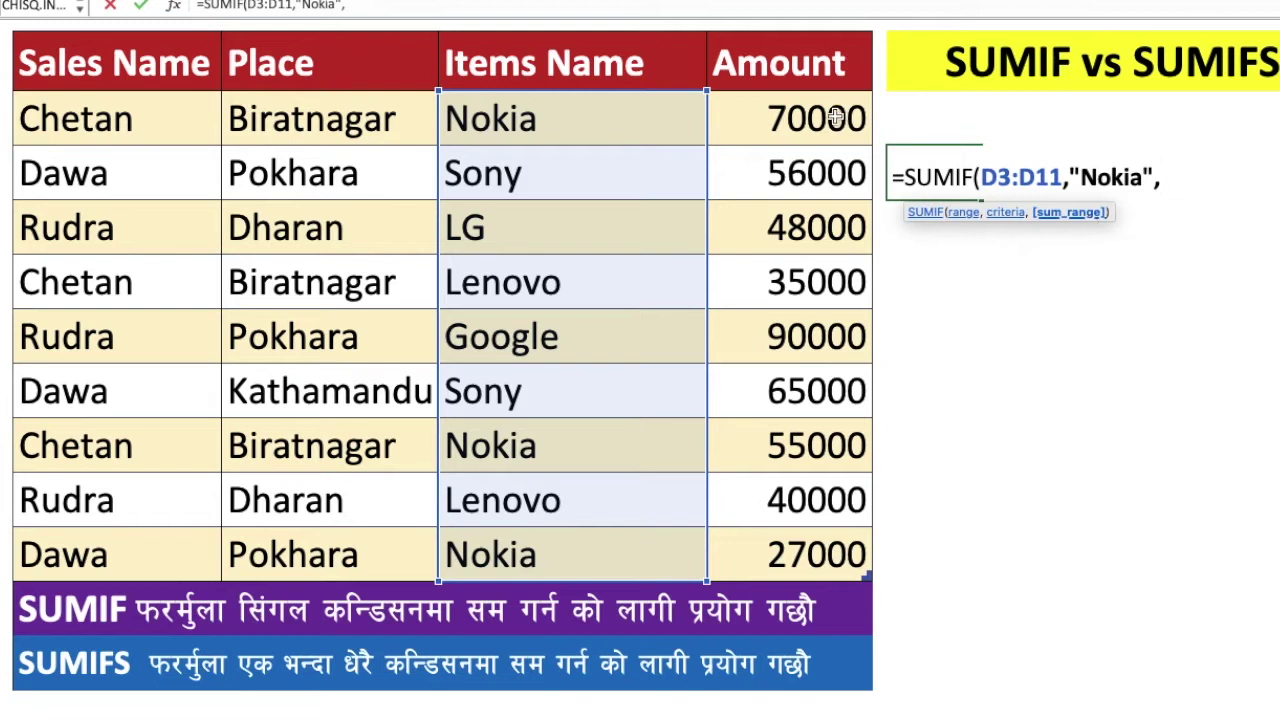
pyautogui.moveTo(835, 118); pyautogui.dragTo(808, 562)
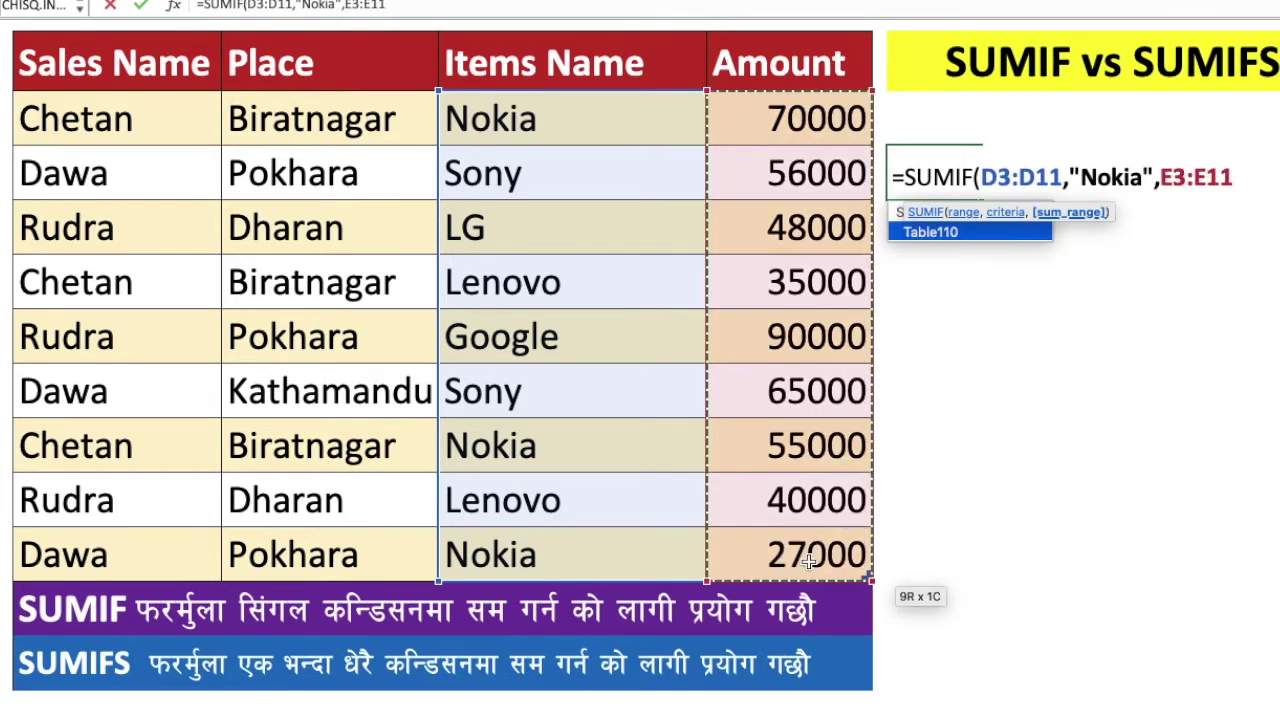
pyautogui.write(')')
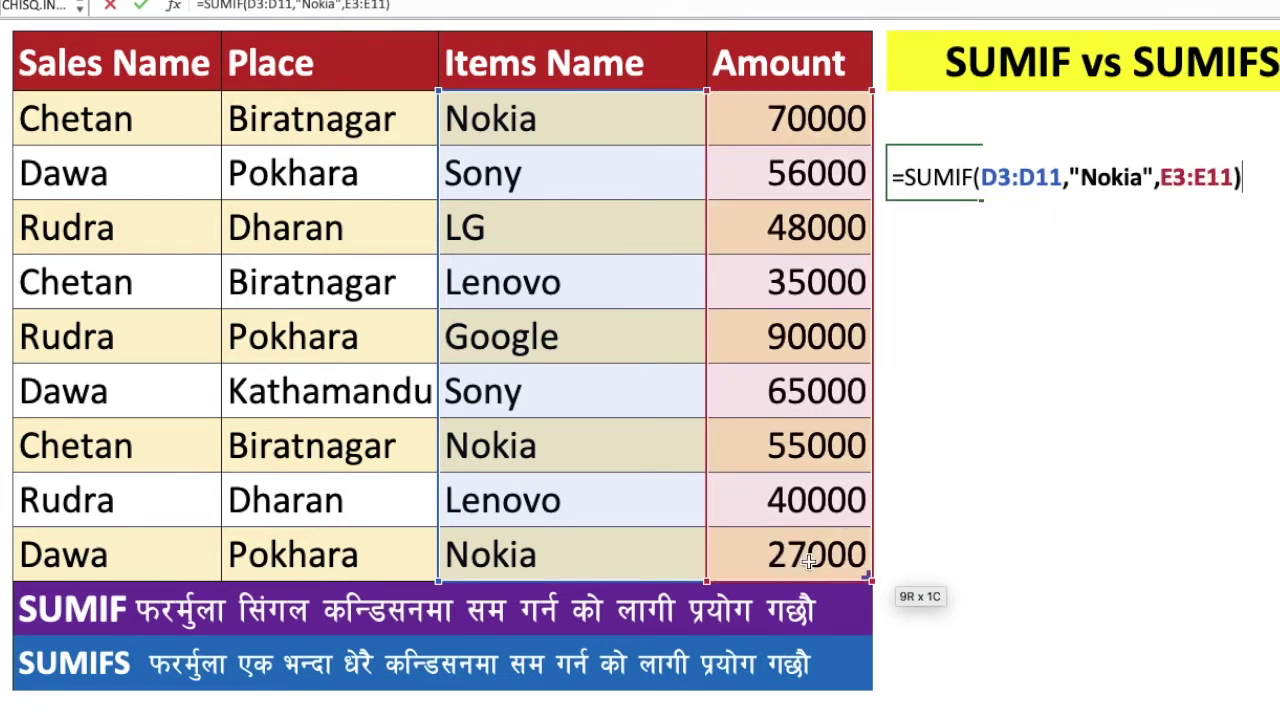
pyautogui.press('Return')
pyautogui.click(1131, 441)
pyautogui.click(955, 178)
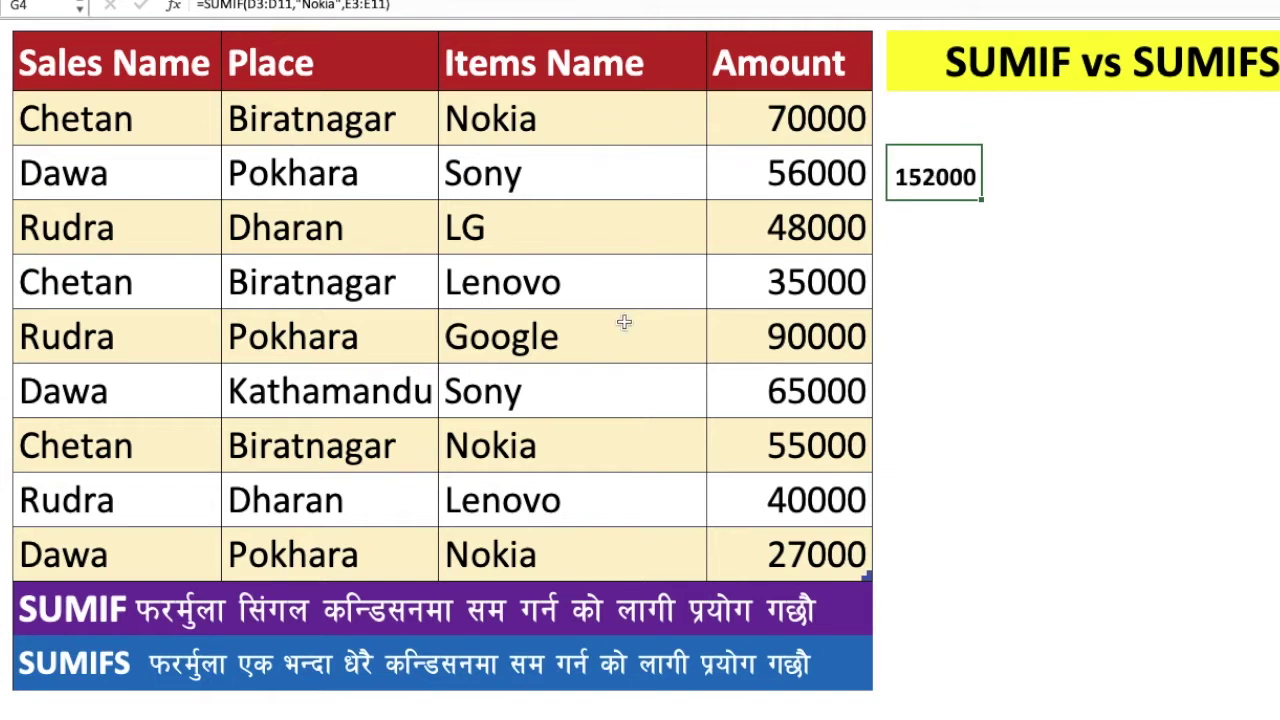
pyautogui.click(940, 286)
pyautogui.write('=')
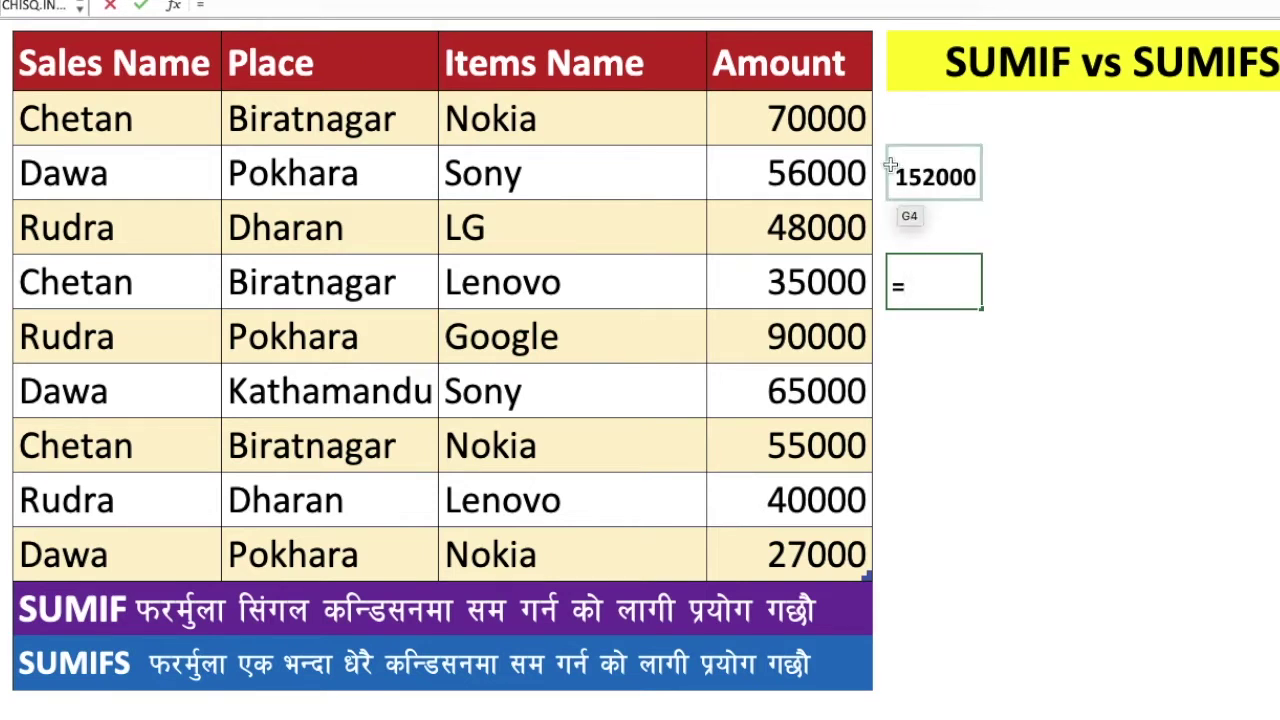
pyautogui.click(832, 128)
pyautogui.write('+')
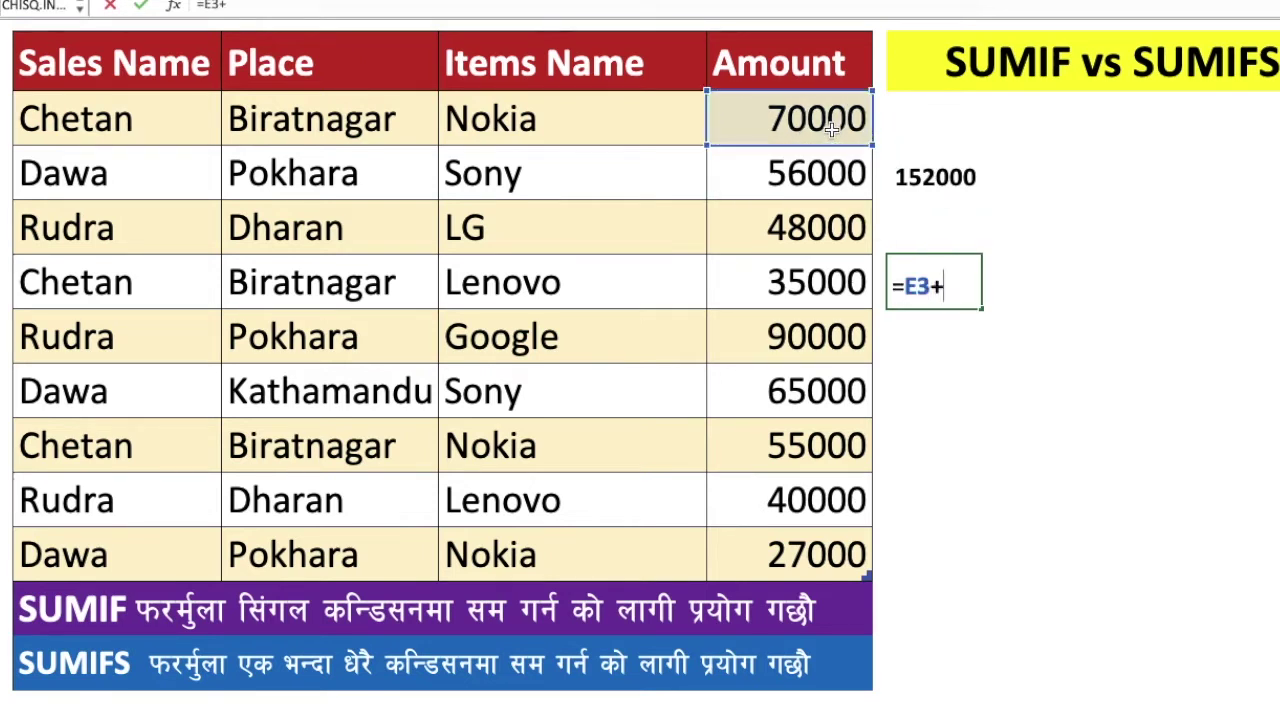
pyautogui.click(782, 447)
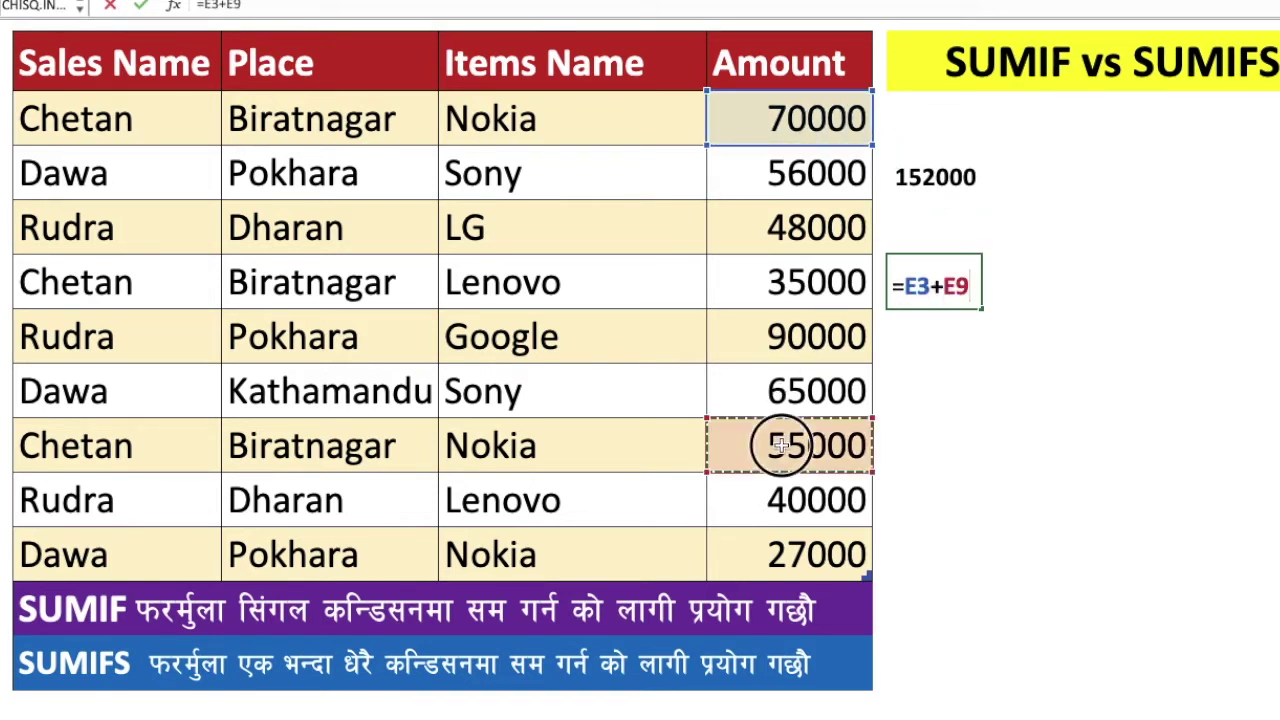
pyautogui.write('+')
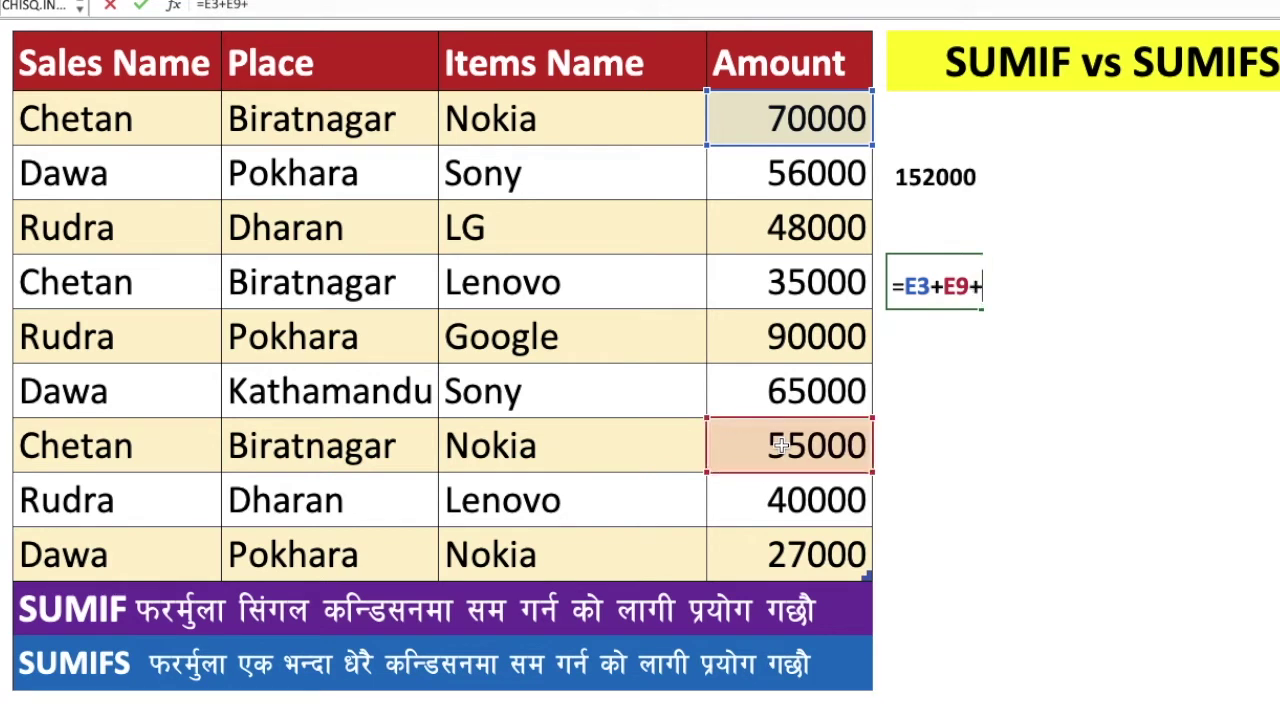
pyautogui.click(789, 553)
pyautogui.press('Return')
pyautogui.click(1033, 460)
pyautogui.click(929, 277)
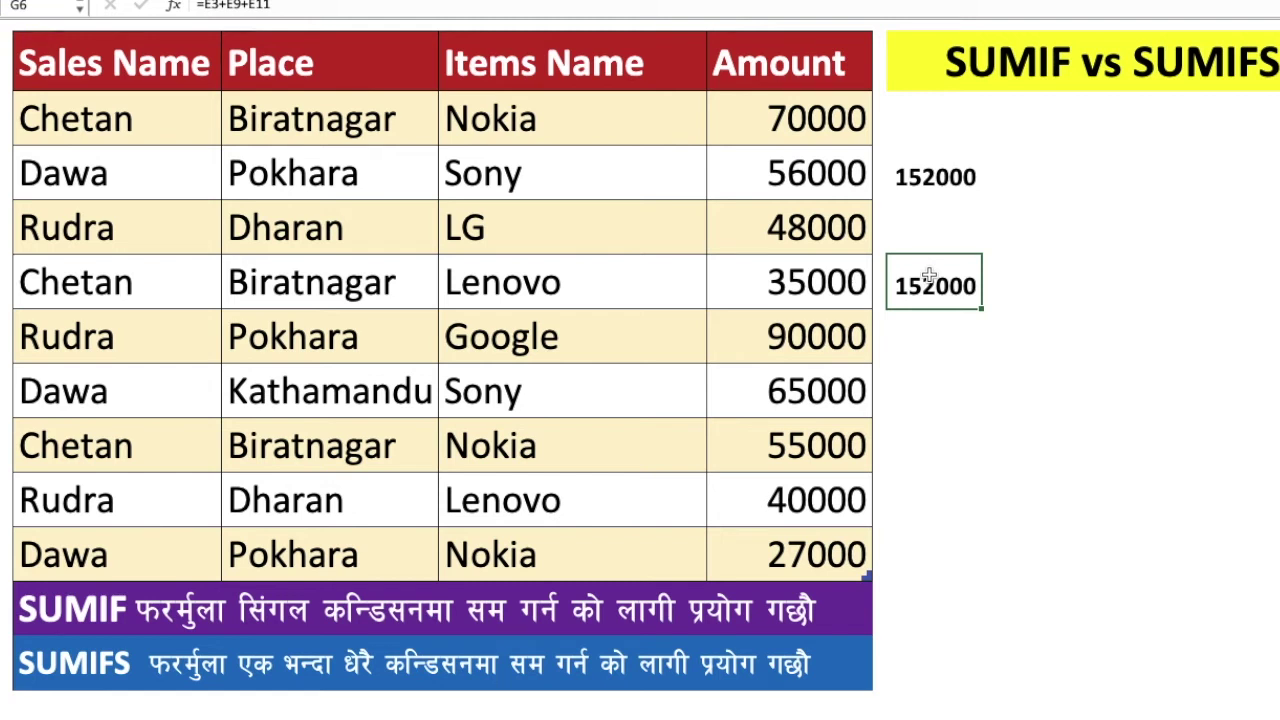
pyautogui.press('Delete')
pyautogui.click(1004, 268)
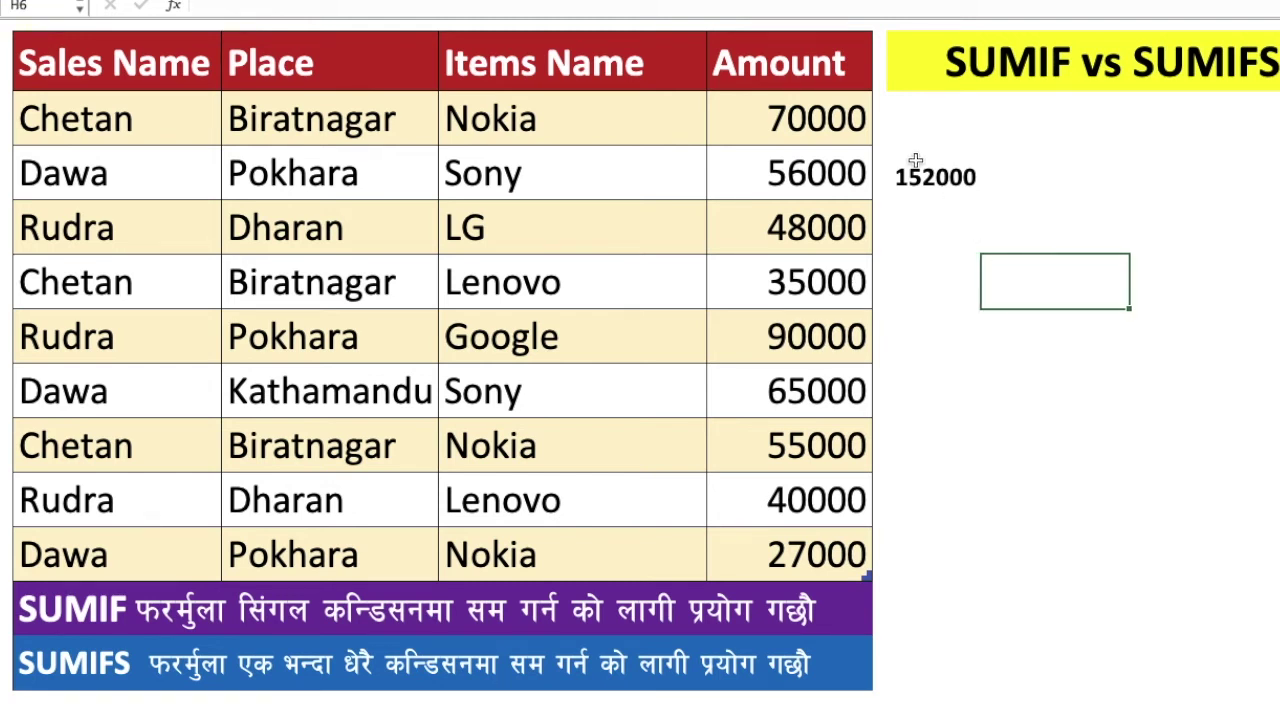
pyautogui.doubleClick(915, 160)
pyautogui.click(1145, 176)
# - Change the SUMIF criterion from Nokia to Sony, giving 121000
pyautogui.press('BackSpace')
pyautogui.press('BackSpace')
pyautogui.press('BackSpace')
pyautogui.press('BackSpace')
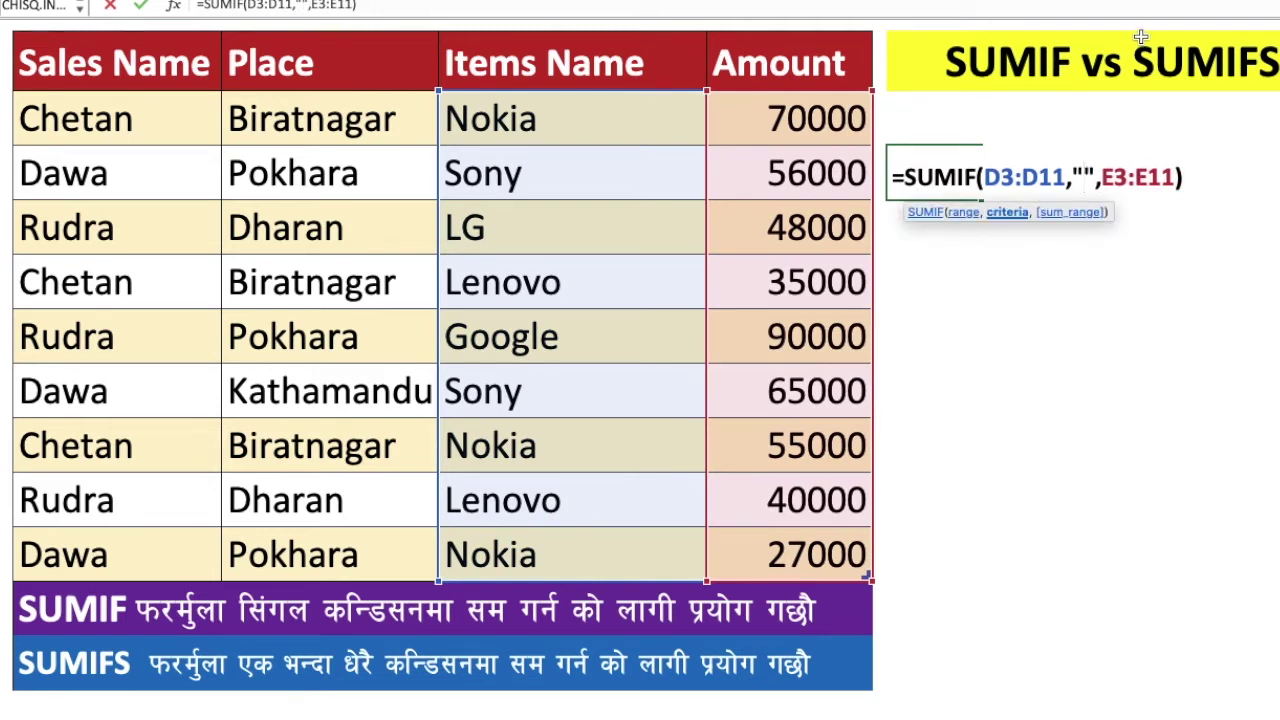
pyautogui.write('Sony')
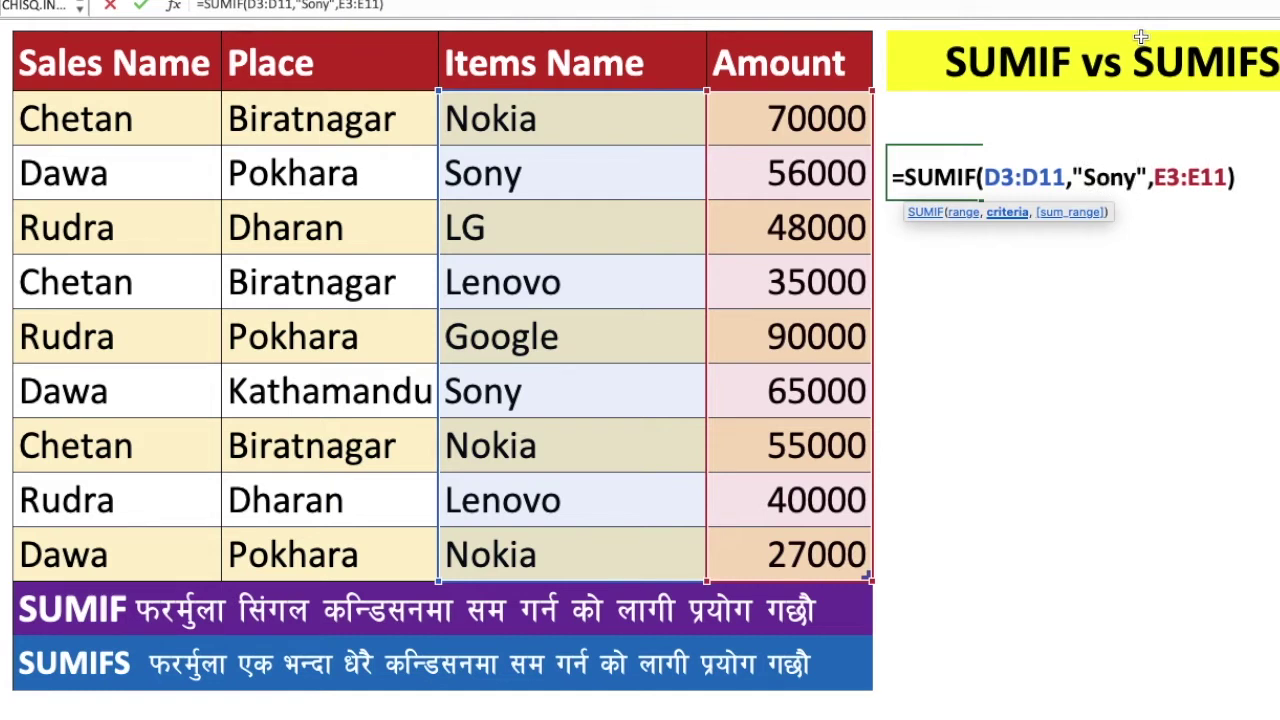
pyautogui.press('Return')
pyautogui.click(943, 178)
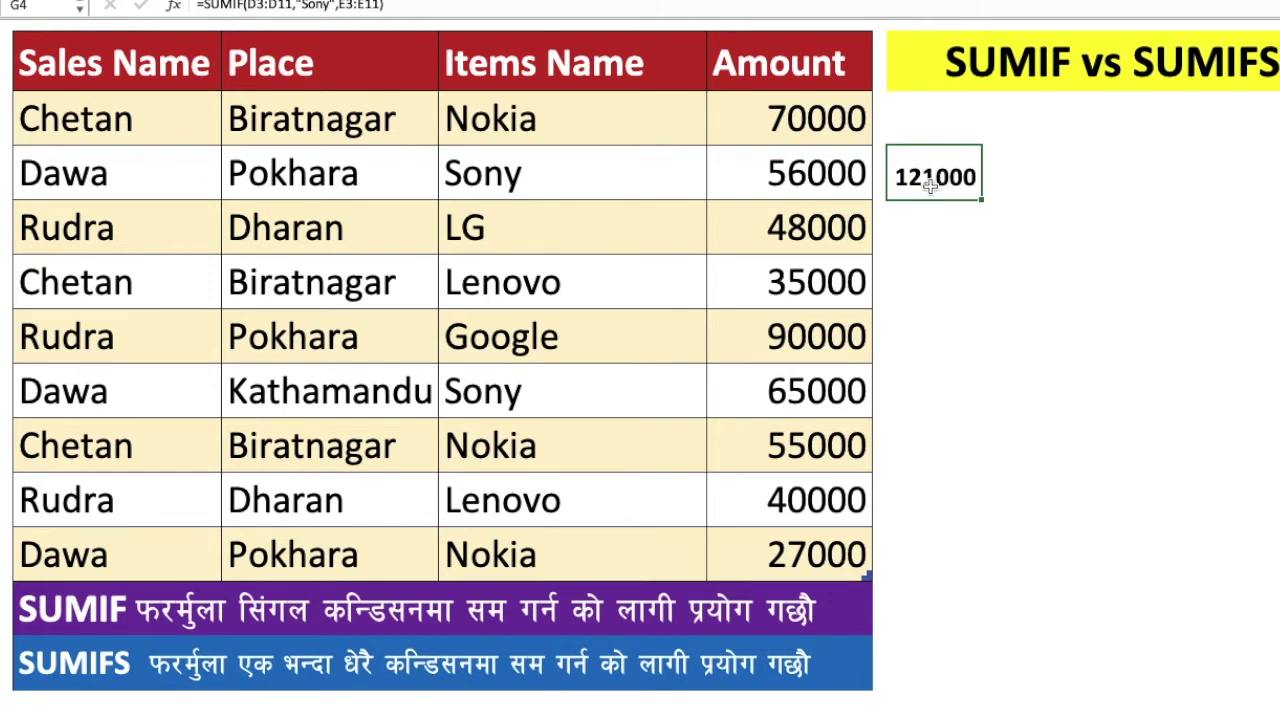
# - Verify the Sony amounts 56000 and 65000 against the formula, then select cell G12
pyautogui.click(845, 188)
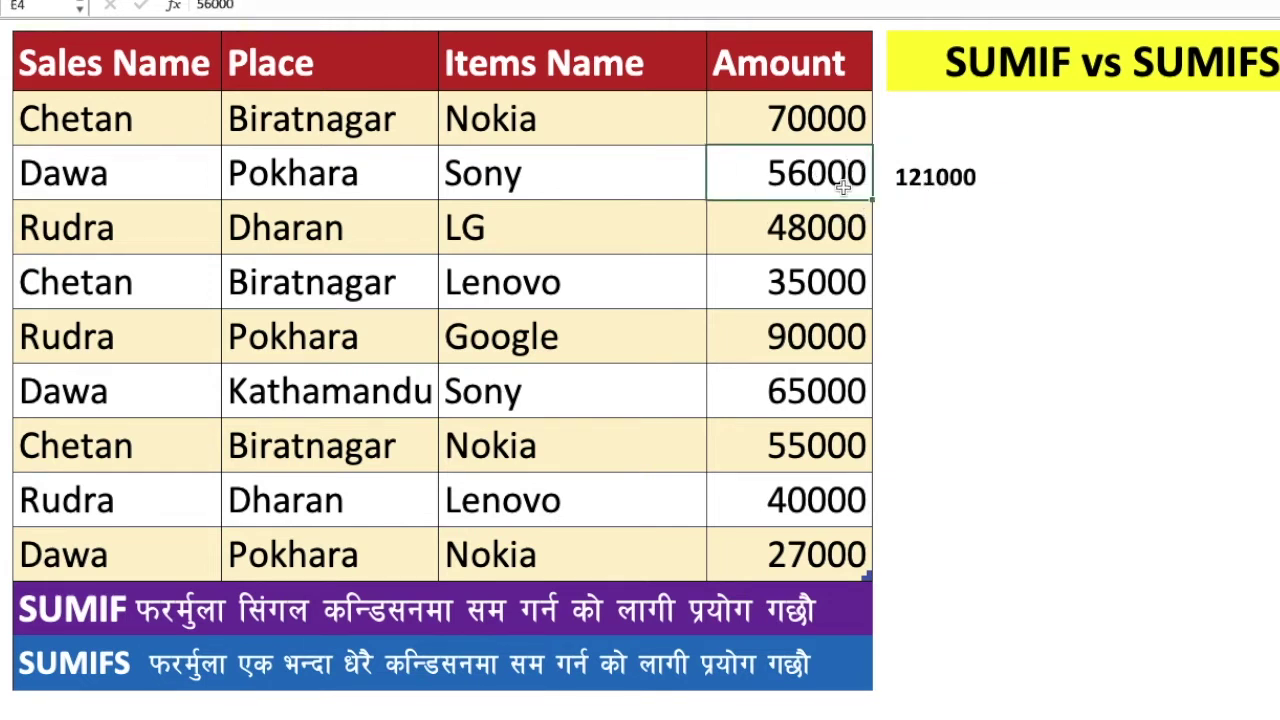
pyautogui.click(838, 390)
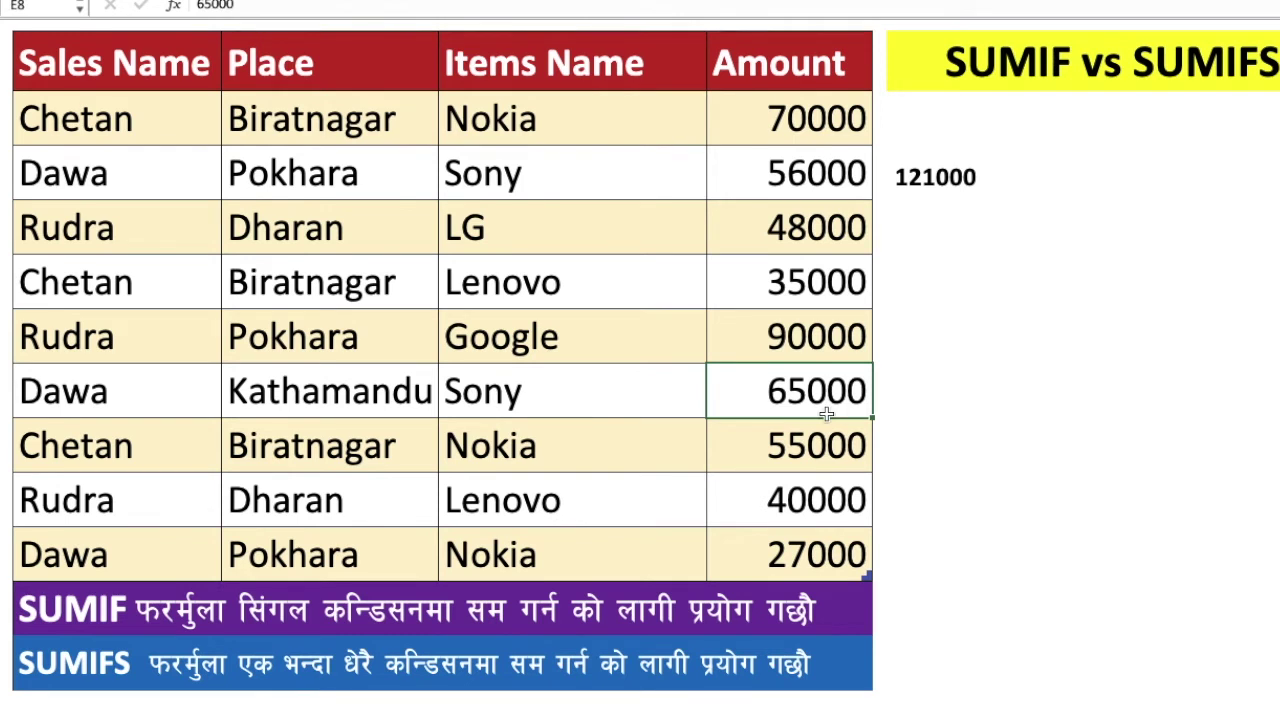
pyautogui.click(924, 325)
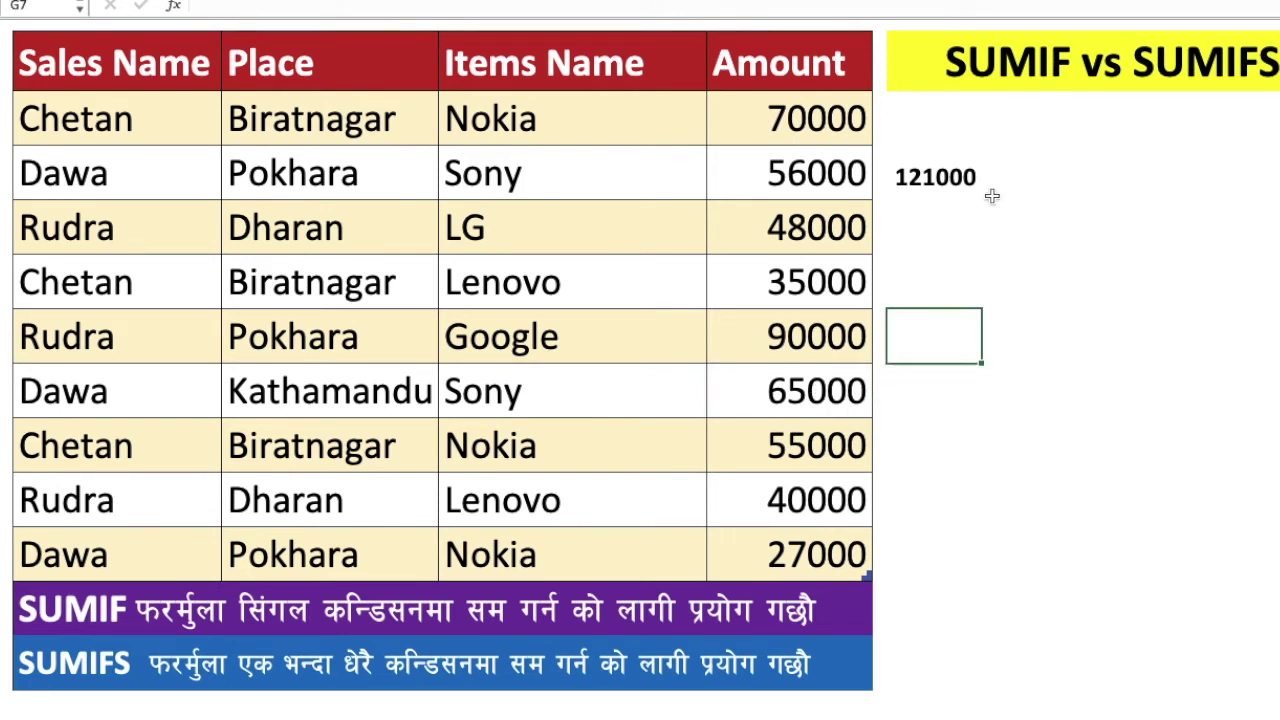
pyautogui.doubleClick(958, 173)
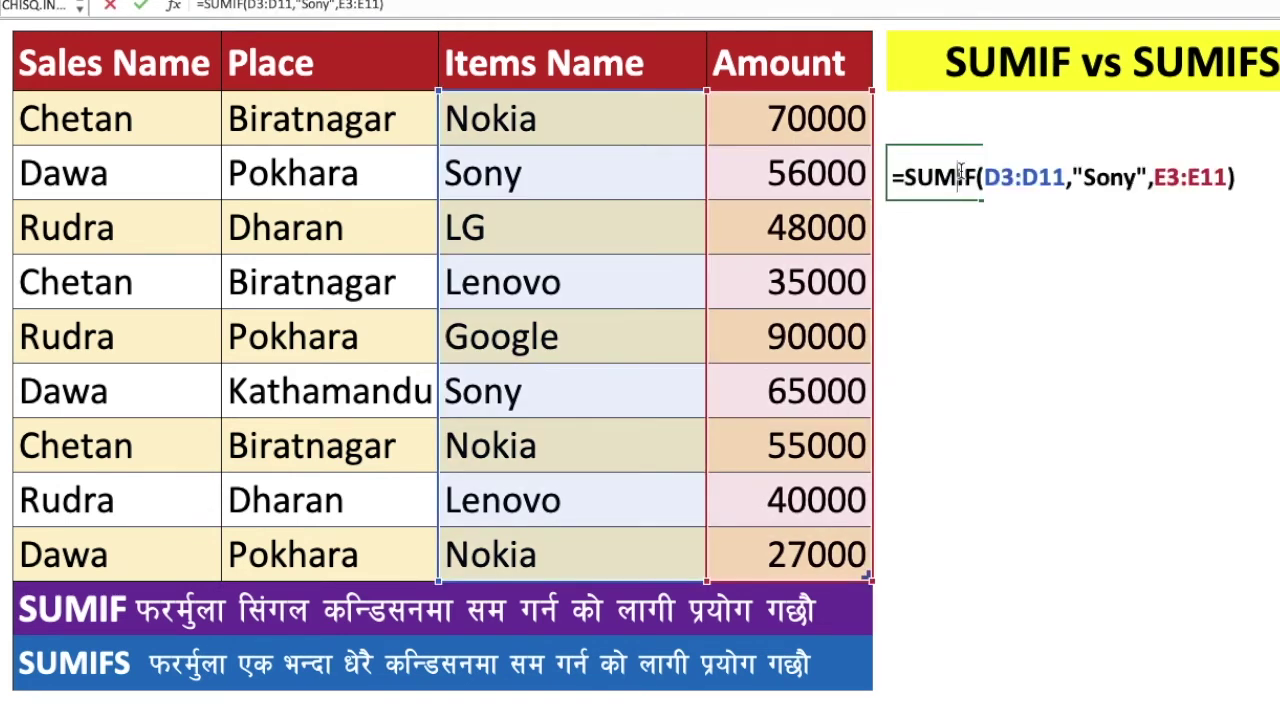
pyautogui.click(1138, 190)
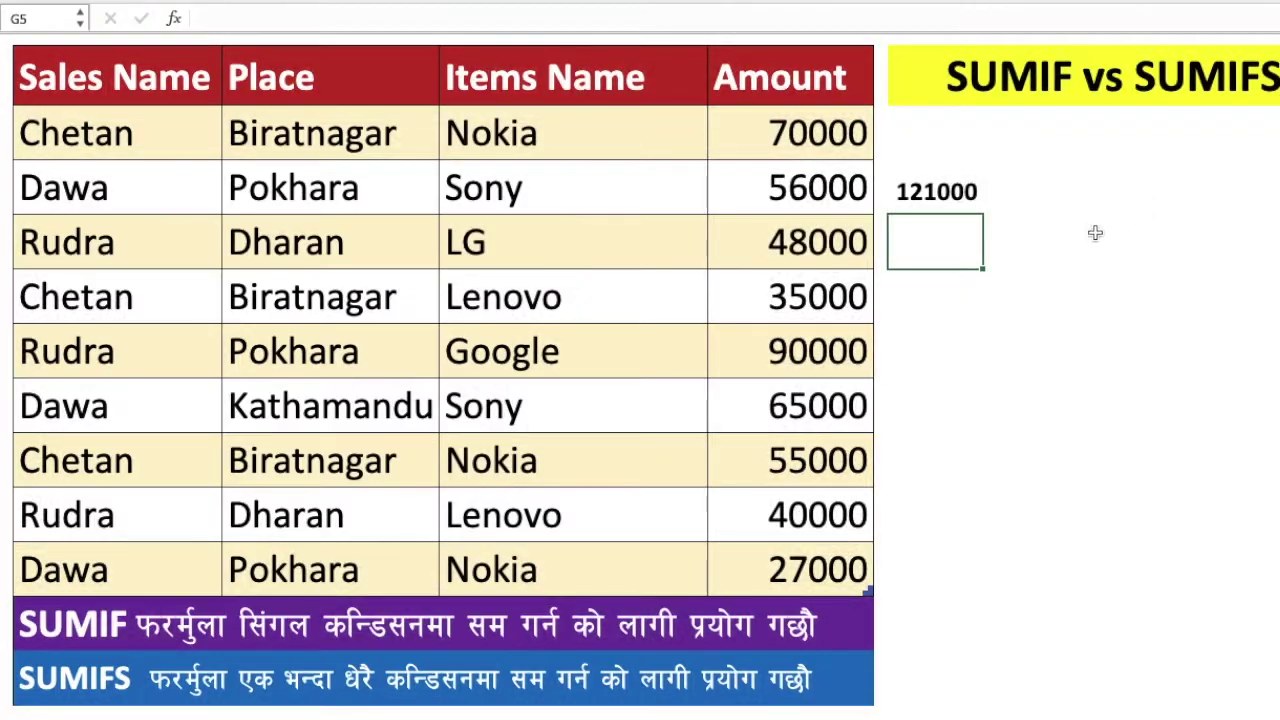
pyautogui.click(943, 291)
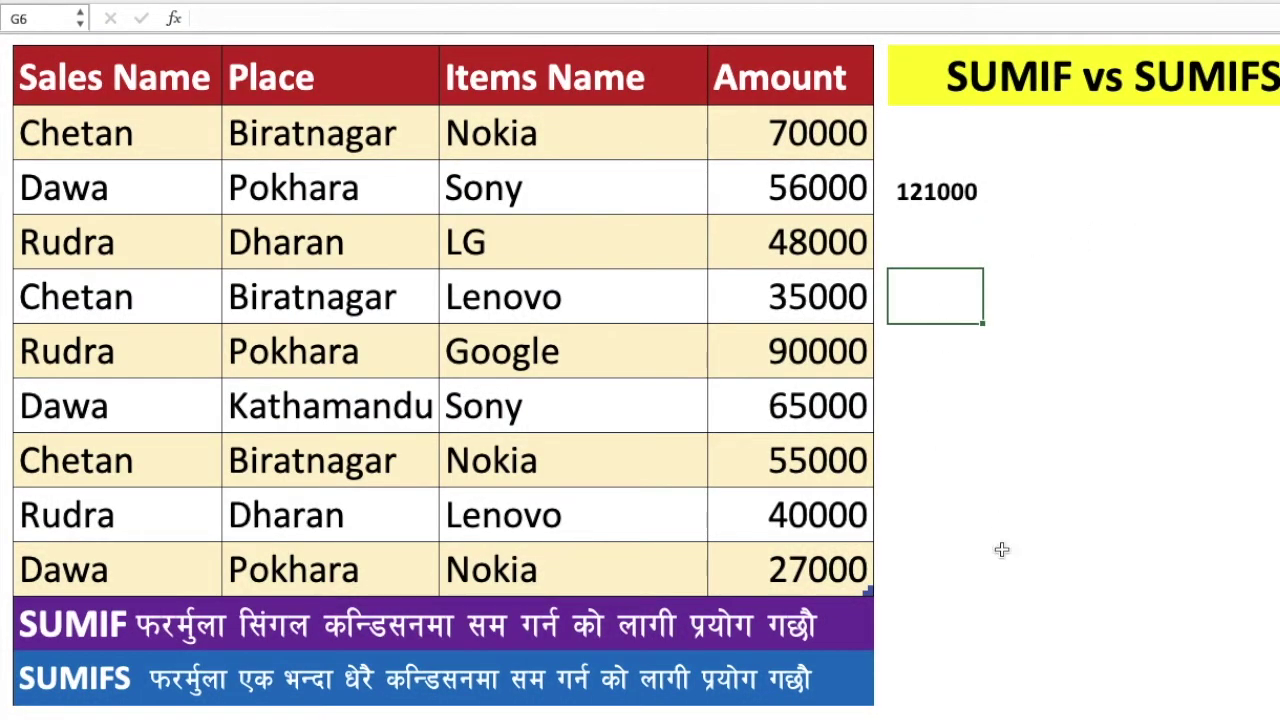
pyautogui.click(925, 617)
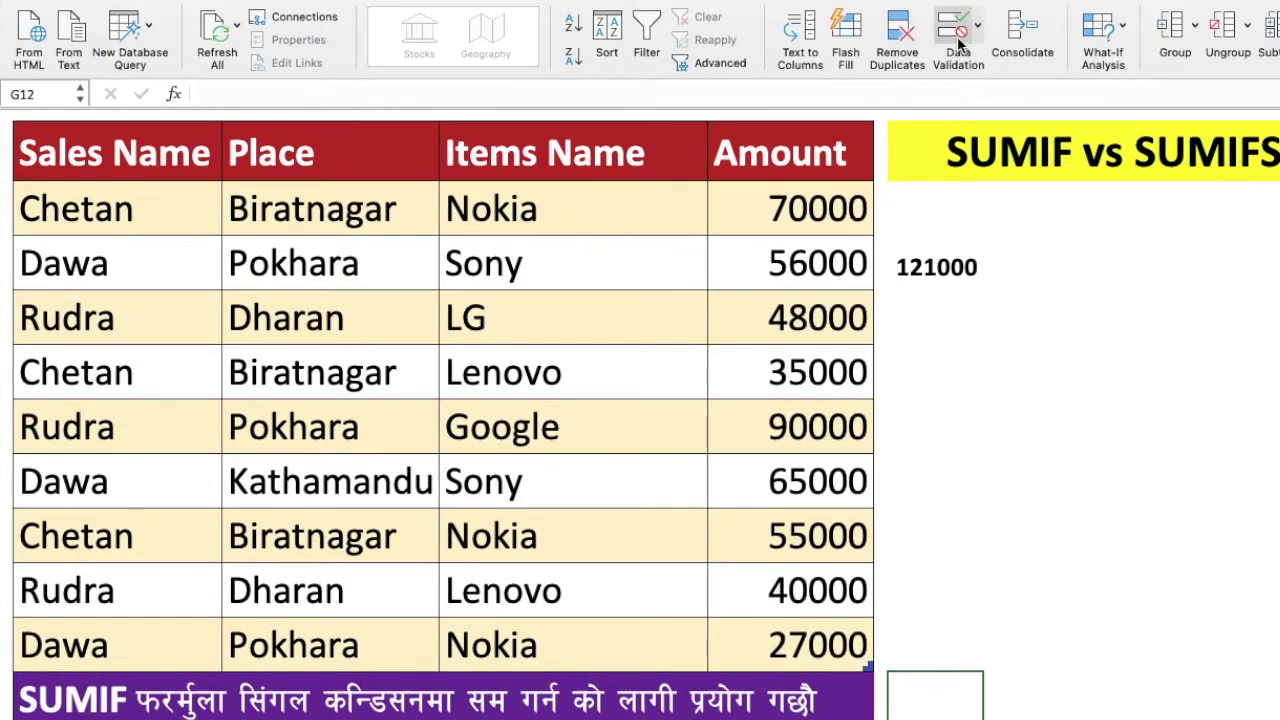
# - Add a Data Validation List to G12 sourced from the item names in column D
pyautogui.click(953, 28)
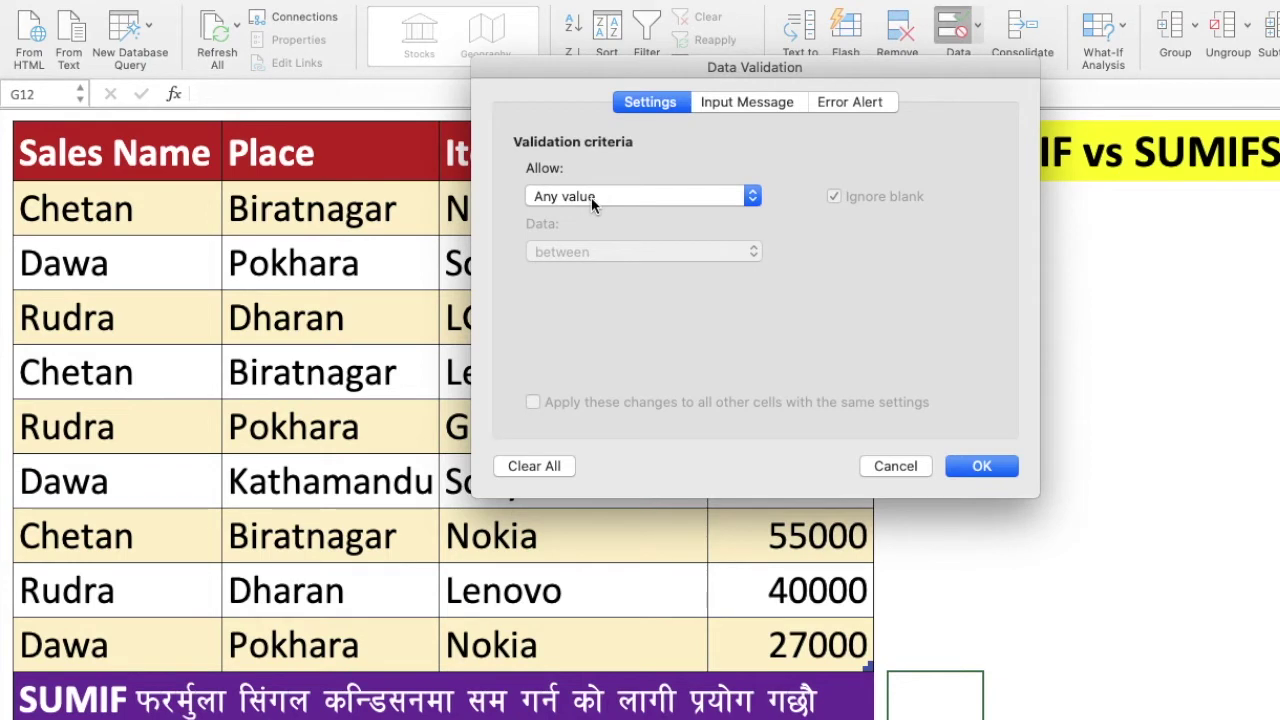
pyautogui.click(591, 197)
pyautogui.click(570, 250)
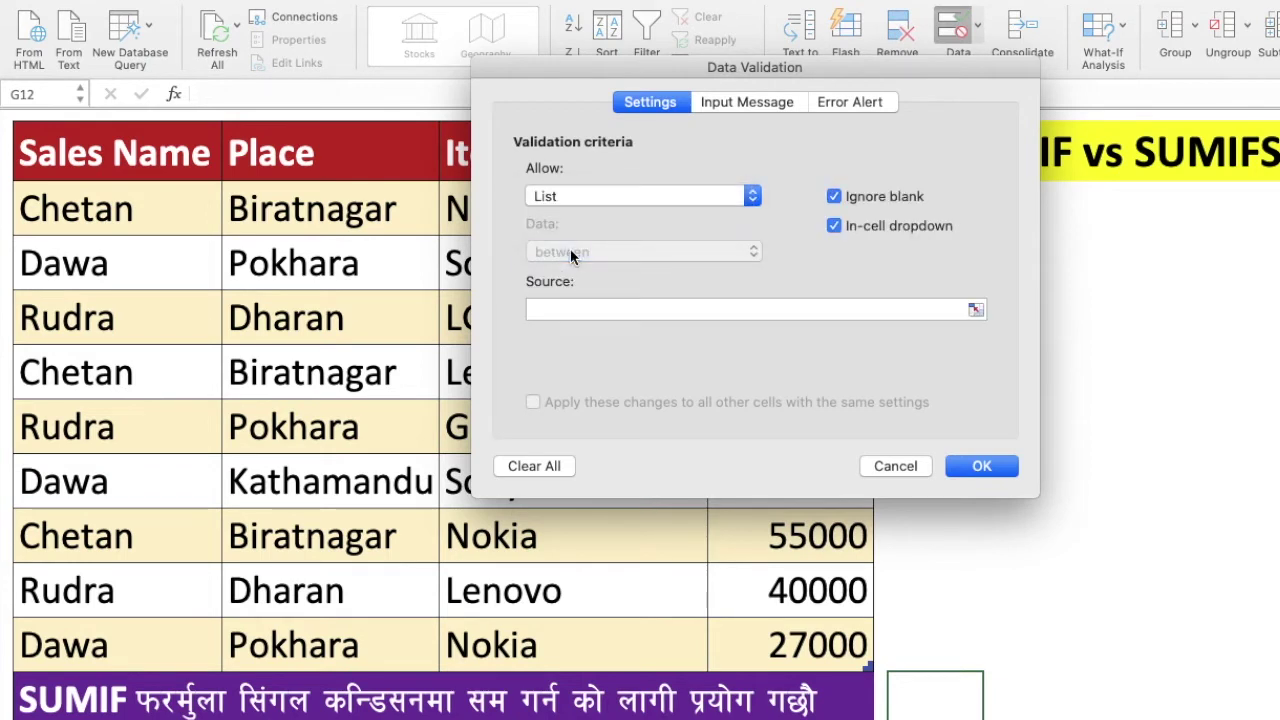
pyautogui.click(579, 305)
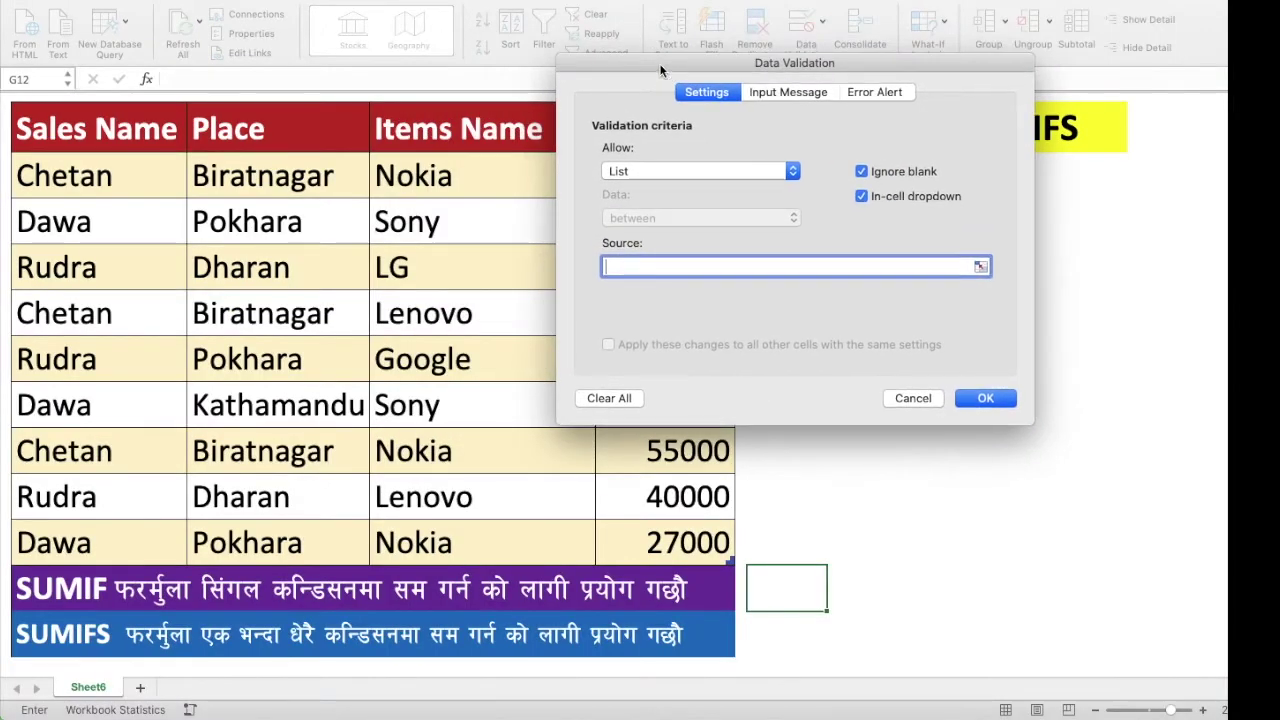
pyautogui.moveTo(430, 172); pyautogui.dragTo(451, 525)
pyautogui.click(996, 402)
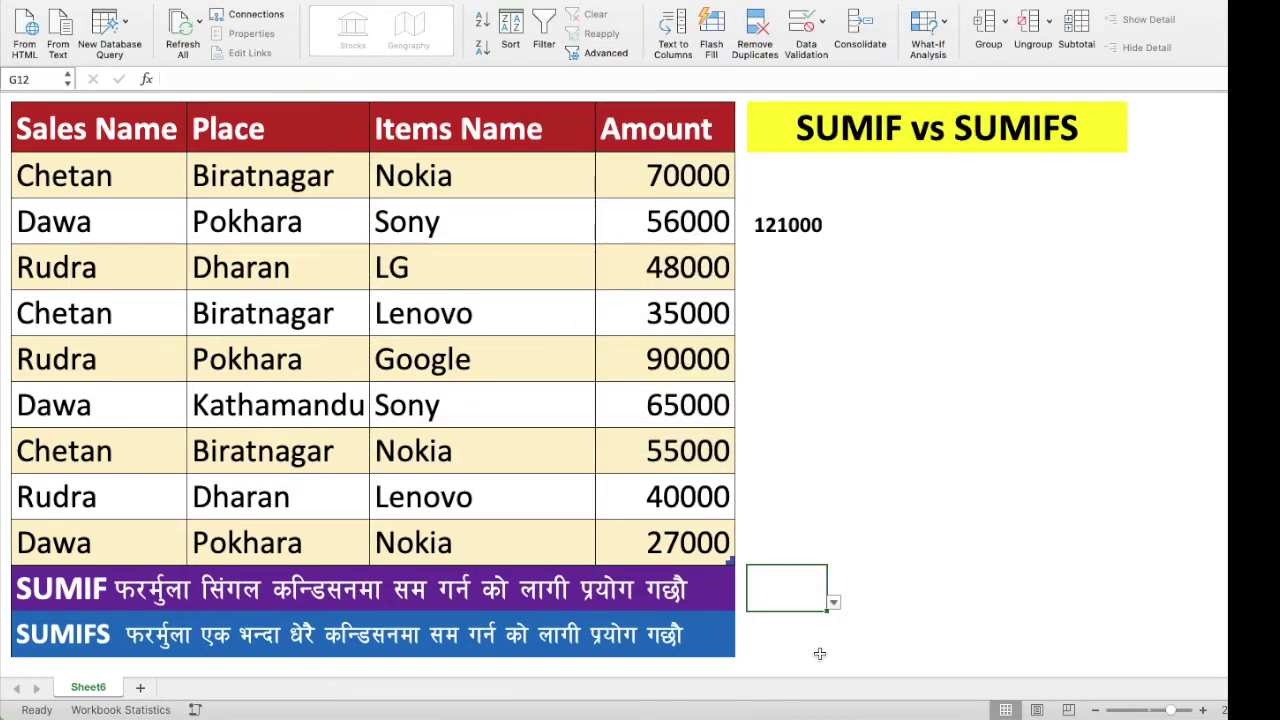
# - Try Lenovo in G12's dropdown, then set it to Sony
pyautogui.click(834, 604)
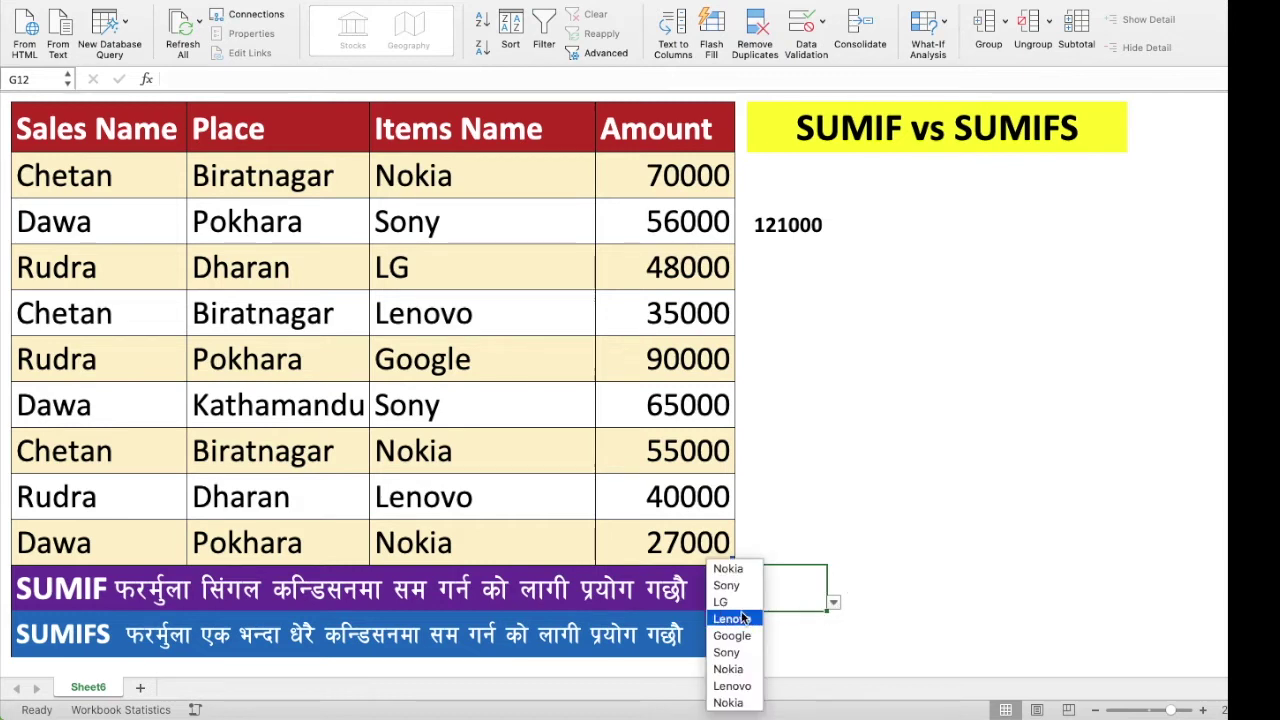
pyautogui.click(741, 617)
pyautogui.click(900, 548)
pyautogui.click(820, 588)
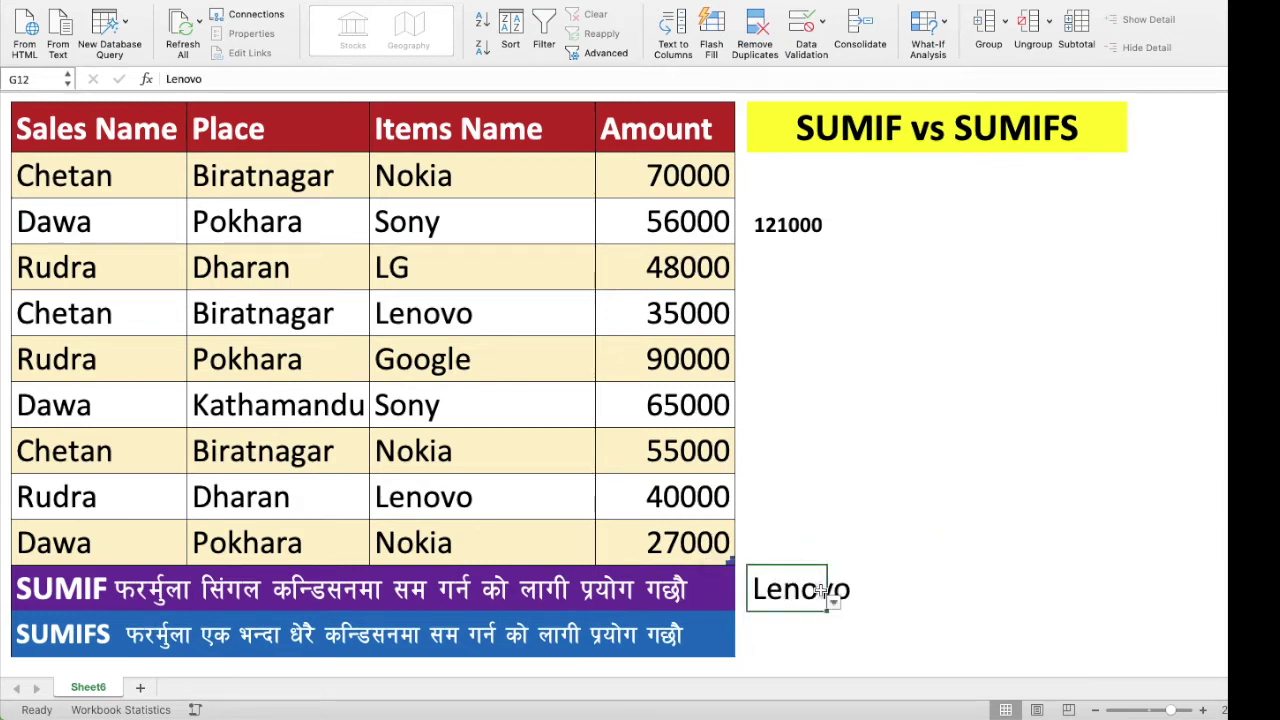
pyautogui.click(834, 604)
pyautogui.click(739, 652)
pyautogui.click(921, 507)
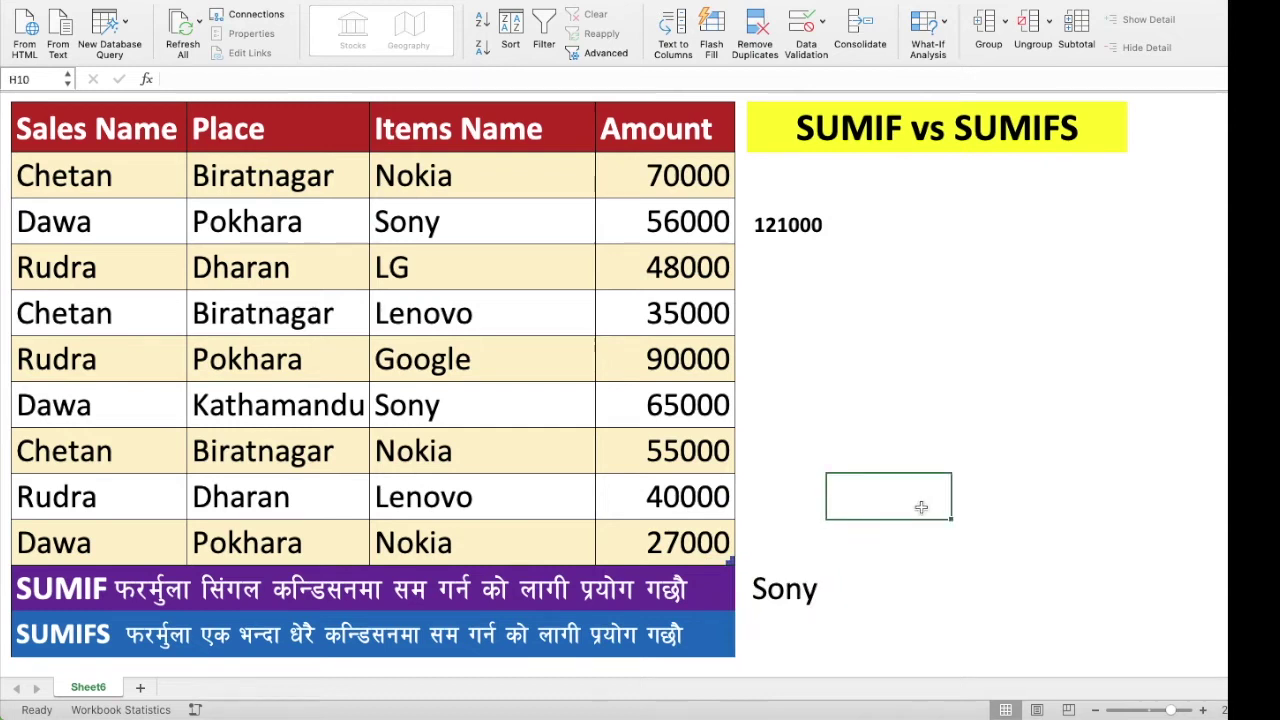
pyautogui.click(793, 225)
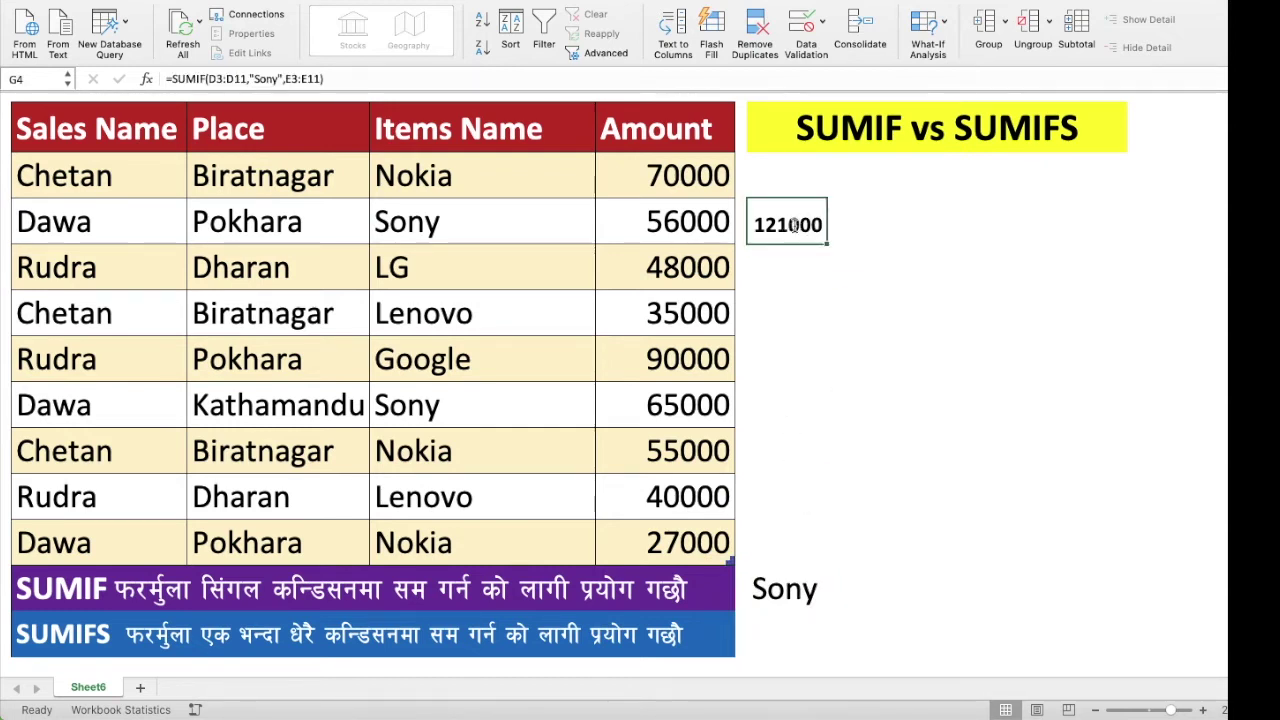
# - Replace the fixed "Sony" criterion in the SUMIF formula with a reference to cell G12
pyautogui.doubleClick(791, 225)
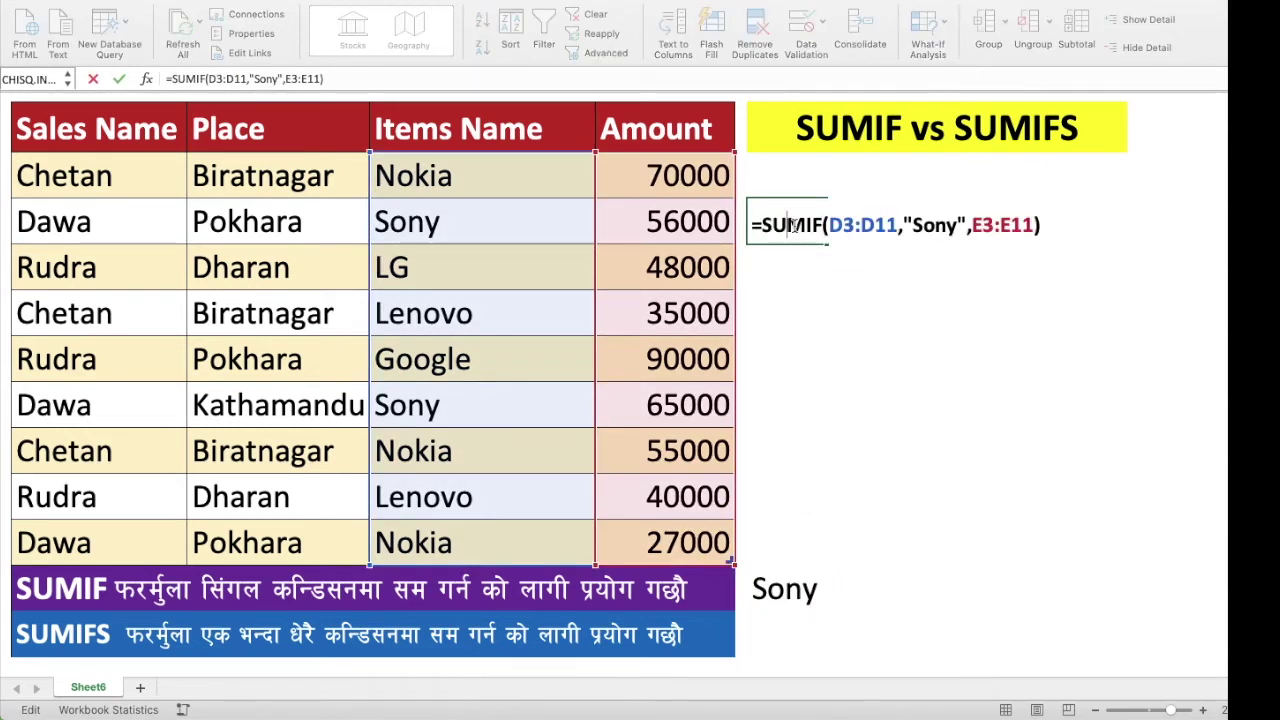
pyautogui.click(968, 226)
pyautogui.press('BackSpace')
pyautogui.press('BackSpace')
pyautogui.press('BackSpace')
pyautogui.press('BackSpace')
pyautogui.press('BackSpace')
pyautogui.press('BackSpace')
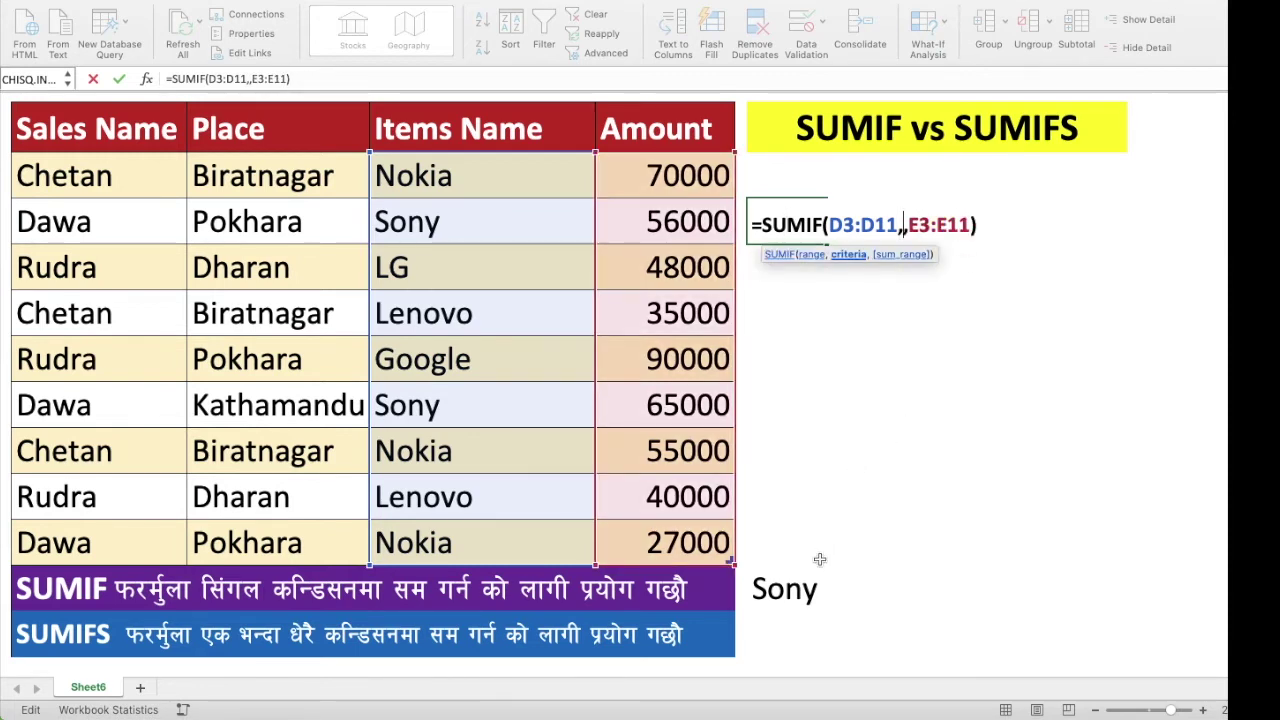
pyautogui.click(785, 592)
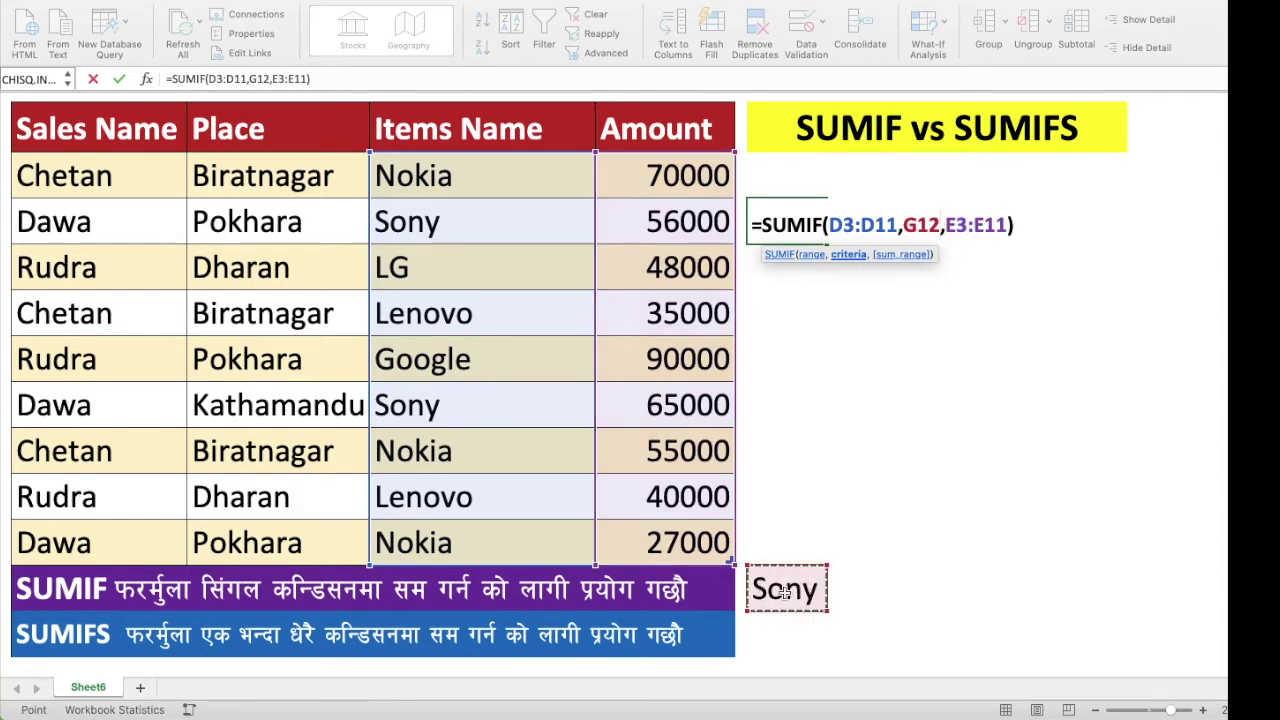
pyautogui.press('Return')
# - Test the linked total by choosing LG, then Google (90000), in G12's dropdown
pyautogui.click(788, 592)
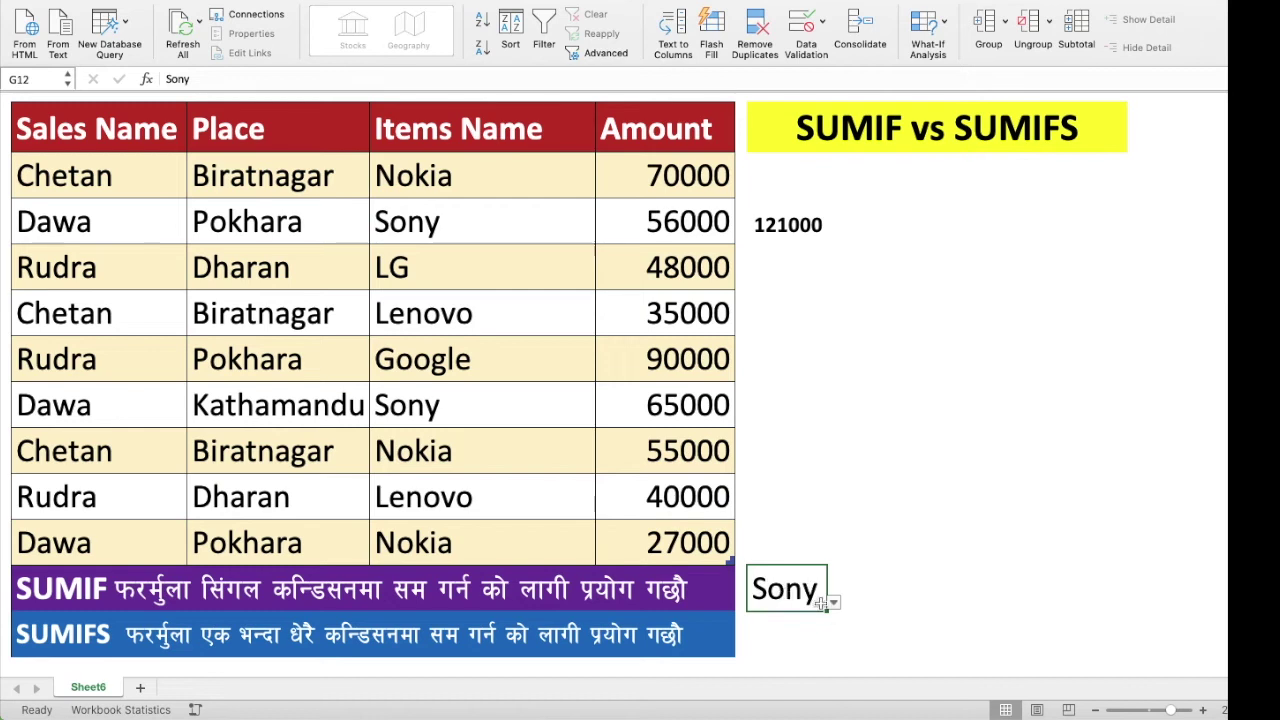
pyautogui.click(833, 605)
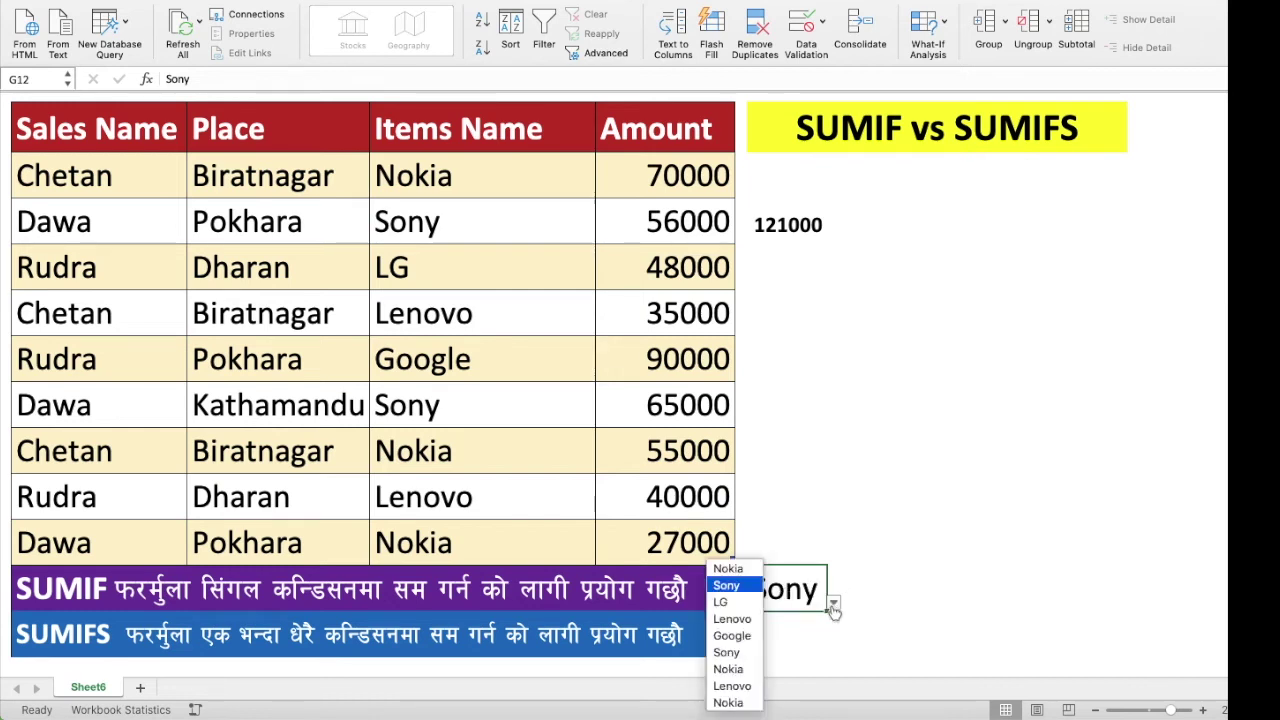
pyautogui.click(738, 600)
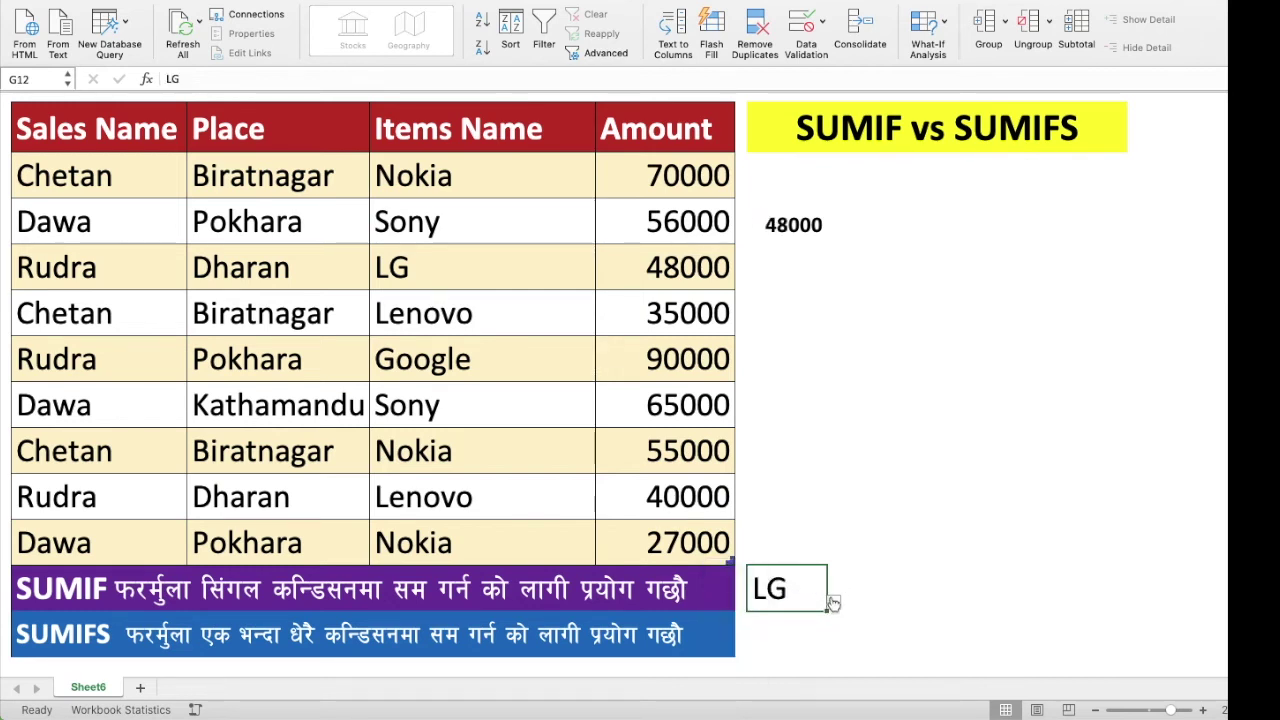
pyautogui.click(833, 604)
pyautogui.click(739, 637)
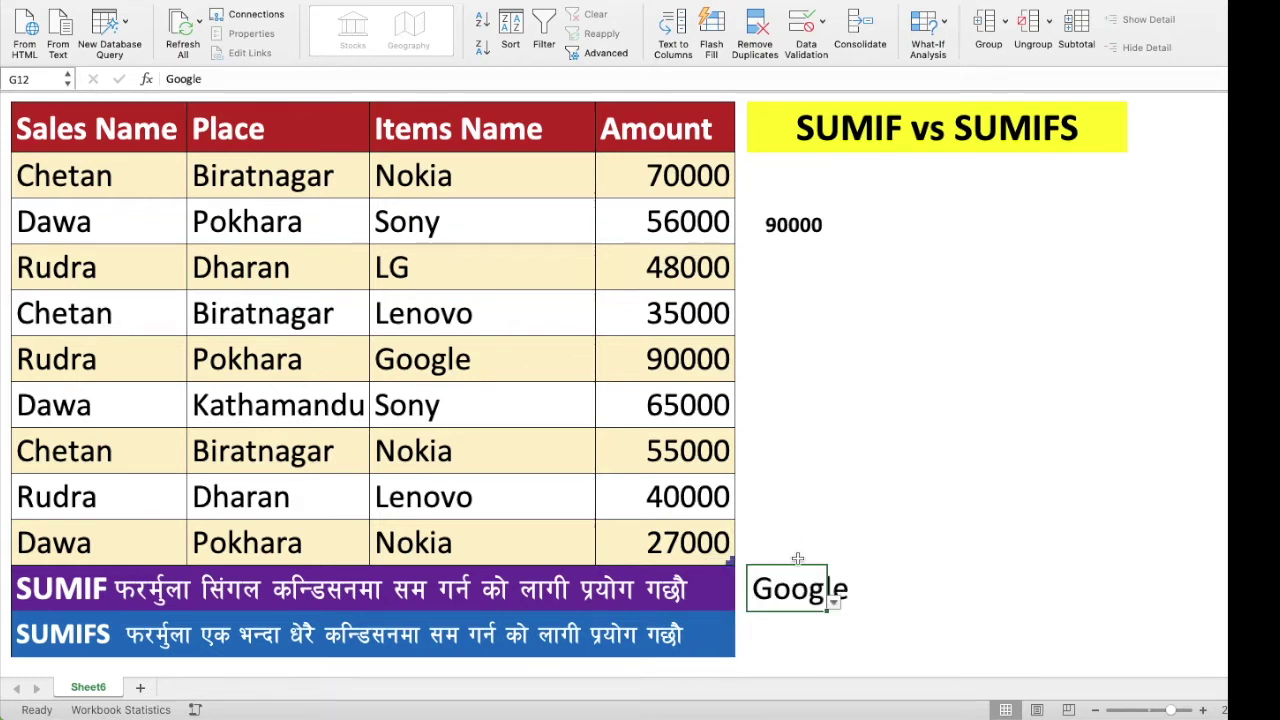
pyautogui.click(794, 230)
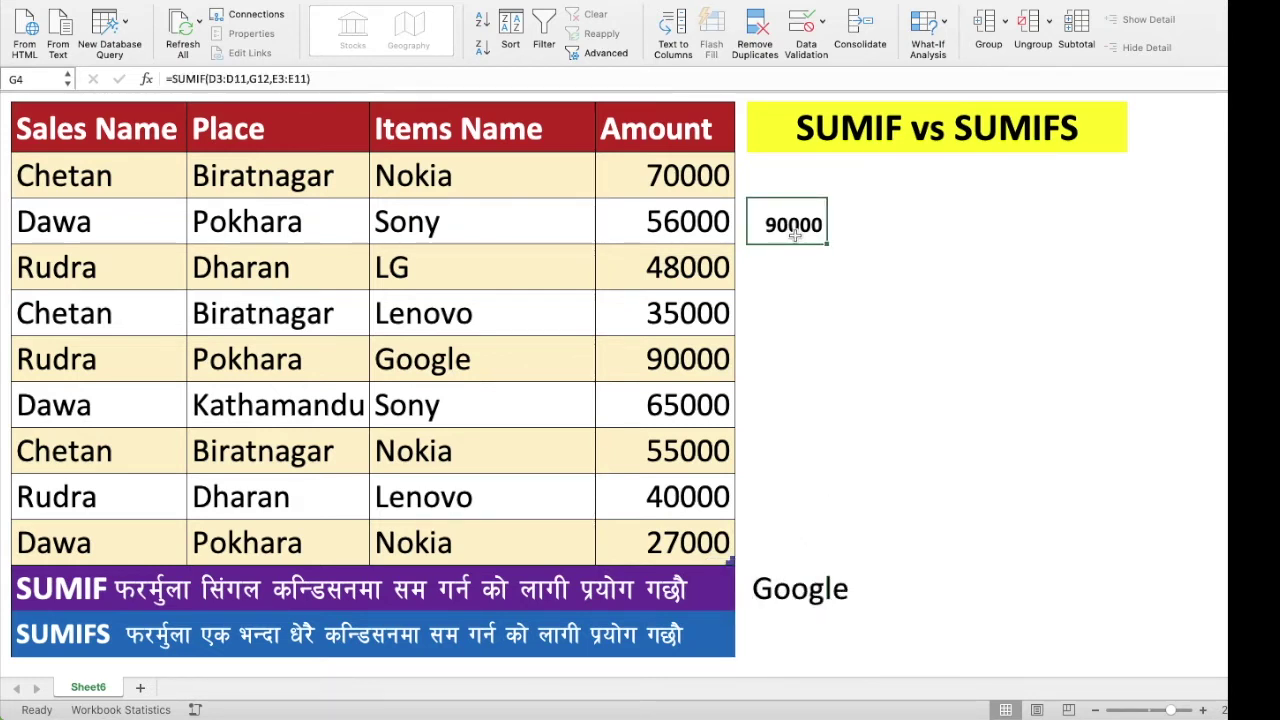
pyautogui.doubleClick(795, 228)
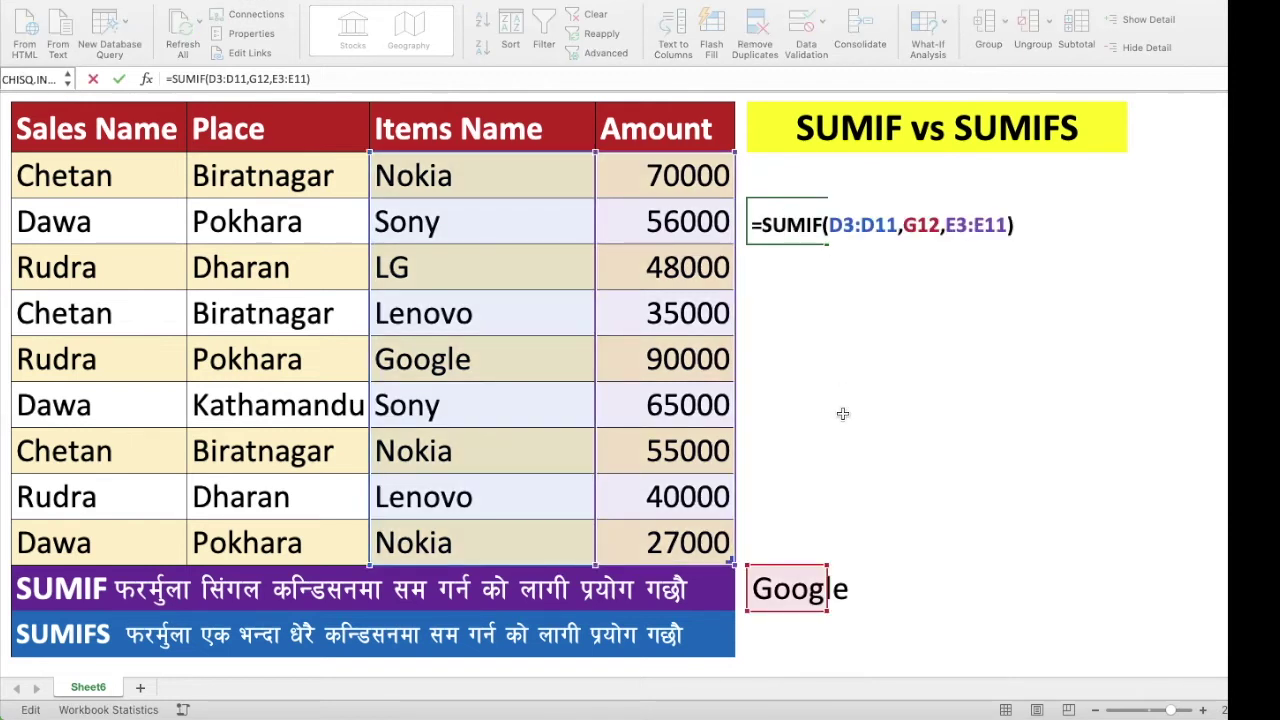
pyautogui.press('Return')
# - Switch G12 between Lenovo (75000) and Google (90000), finishing on Sony
pyautogui.click(812, 586)
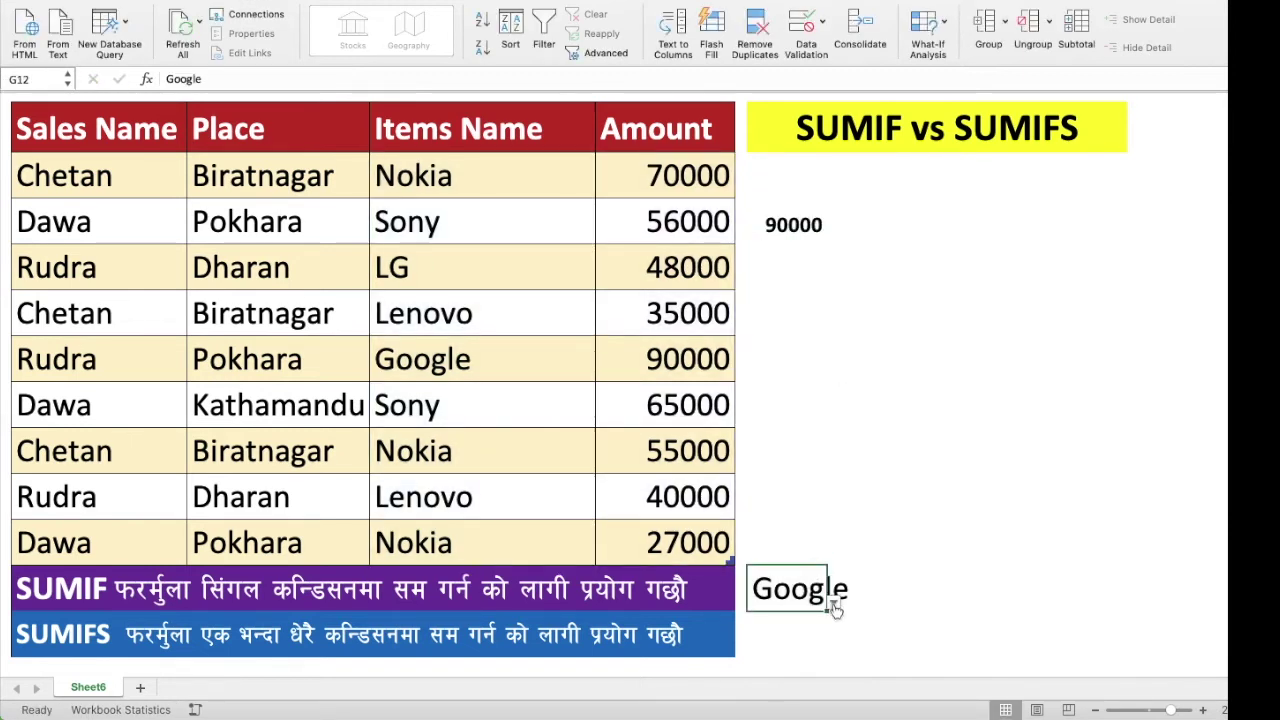
pyautogui.click(834, 605)
pyautogui.click(730, 683)
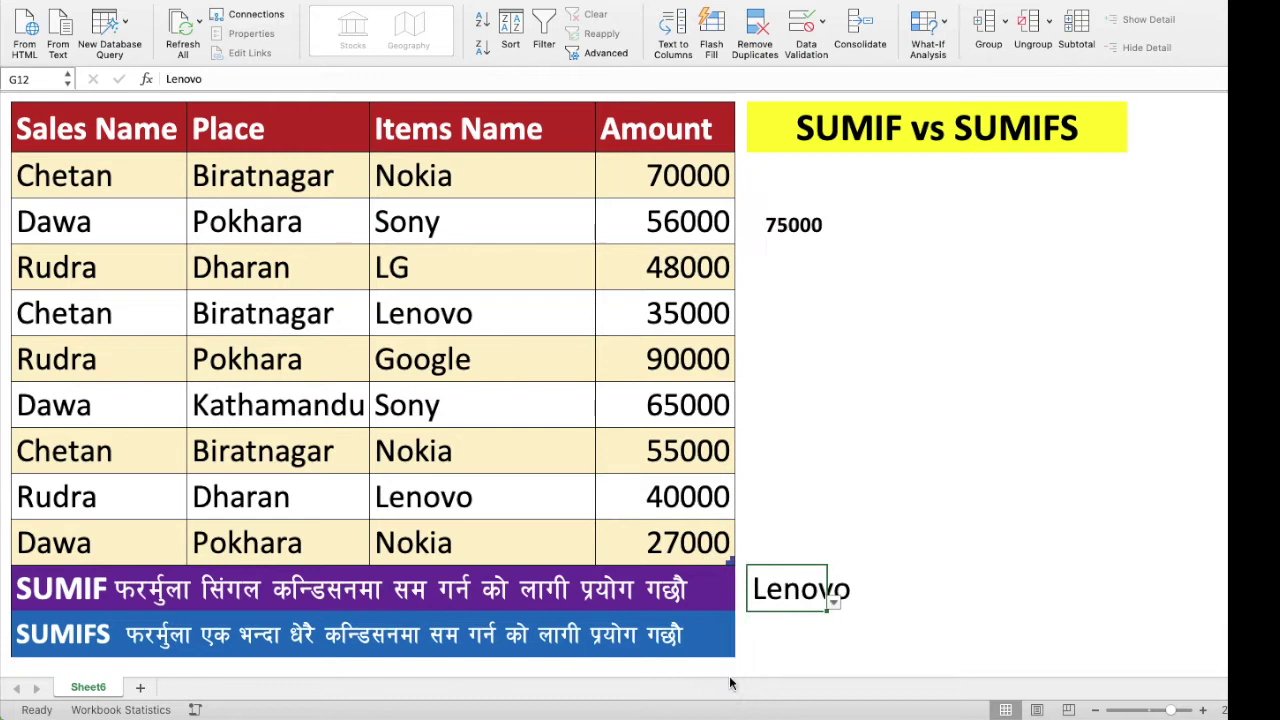
pyautogui.click(834, 605)
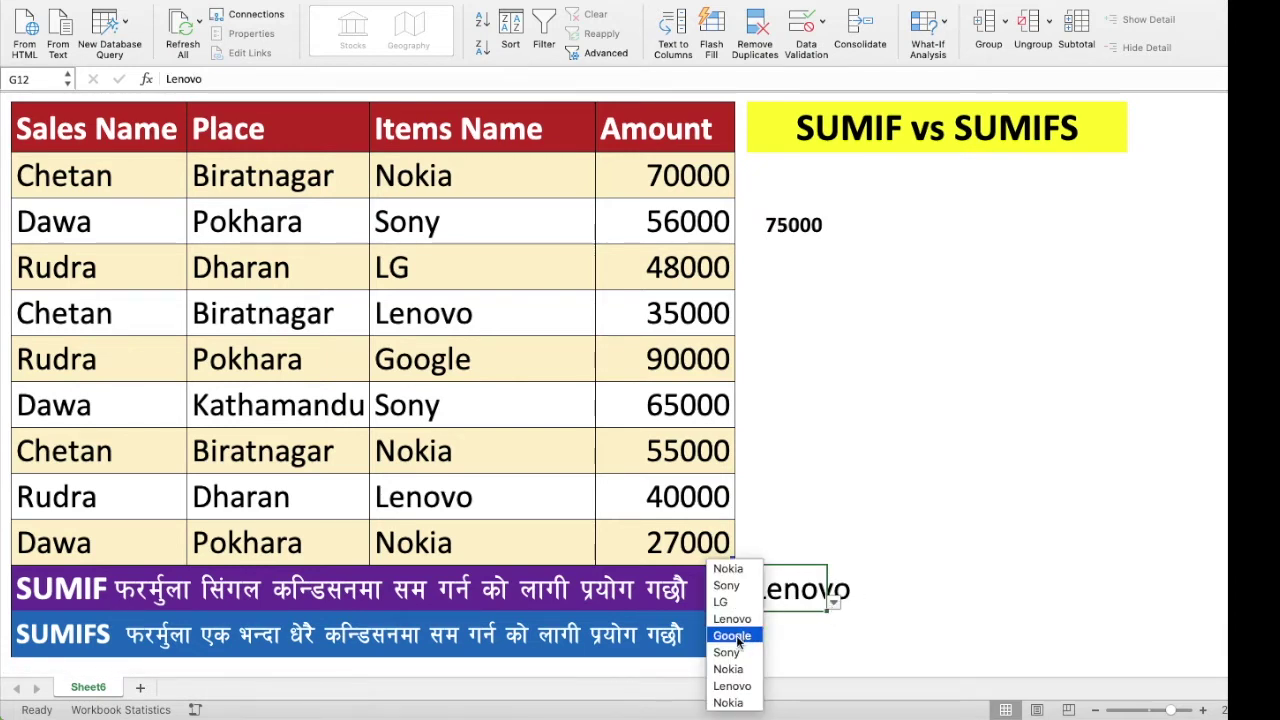
pyautogui.click(736, 640)
pyautogui.click(832, 605)
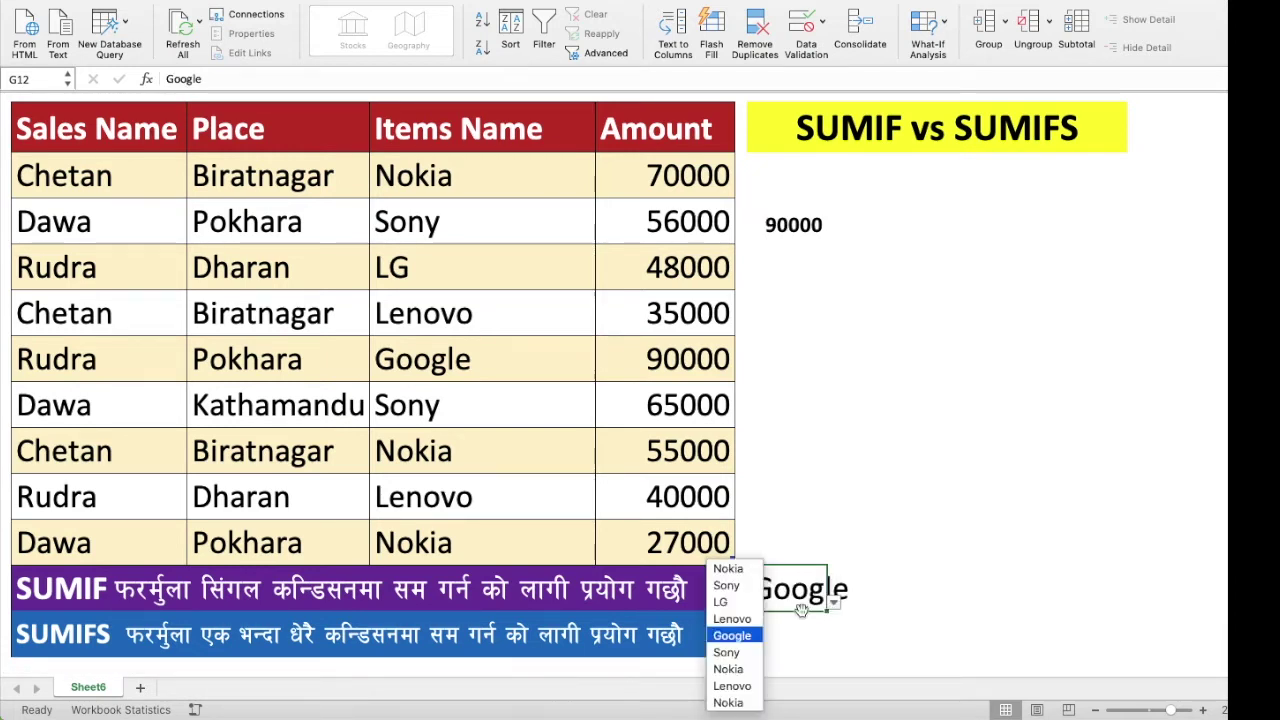
pyautogui.click(735, 622)
pyautogui.click(834, 603)
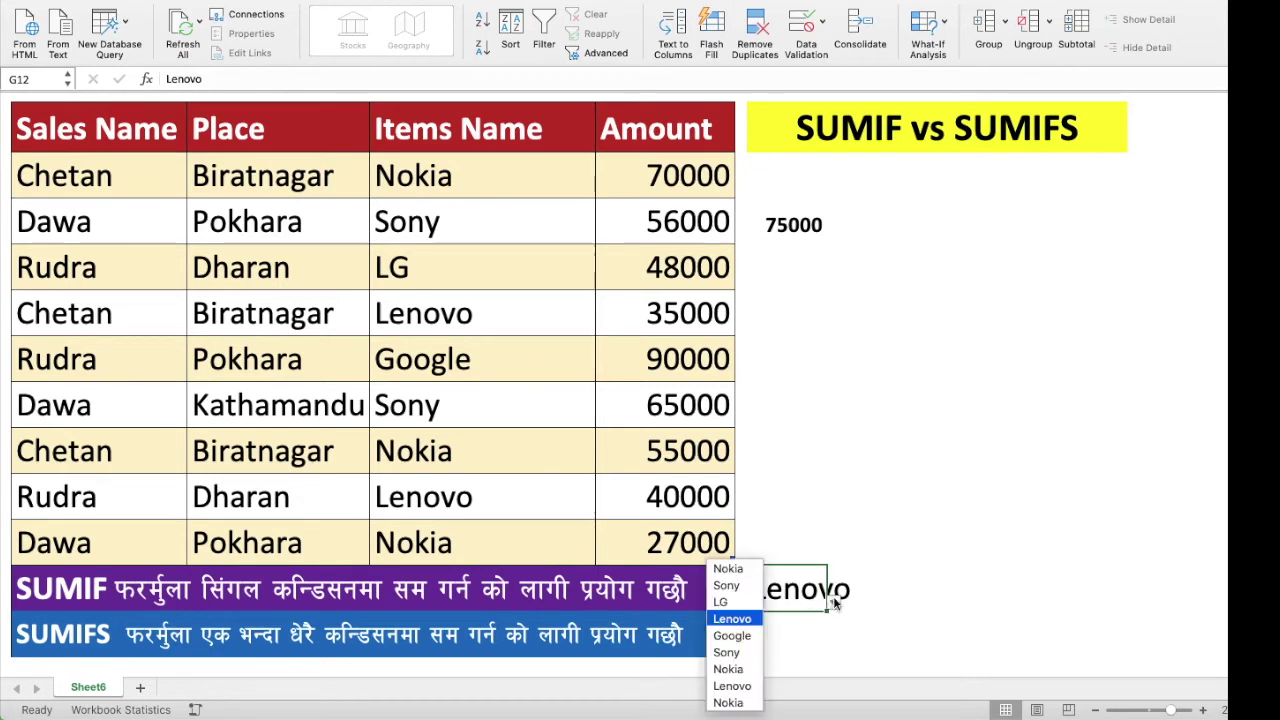
pyautogui.click(729, 590)
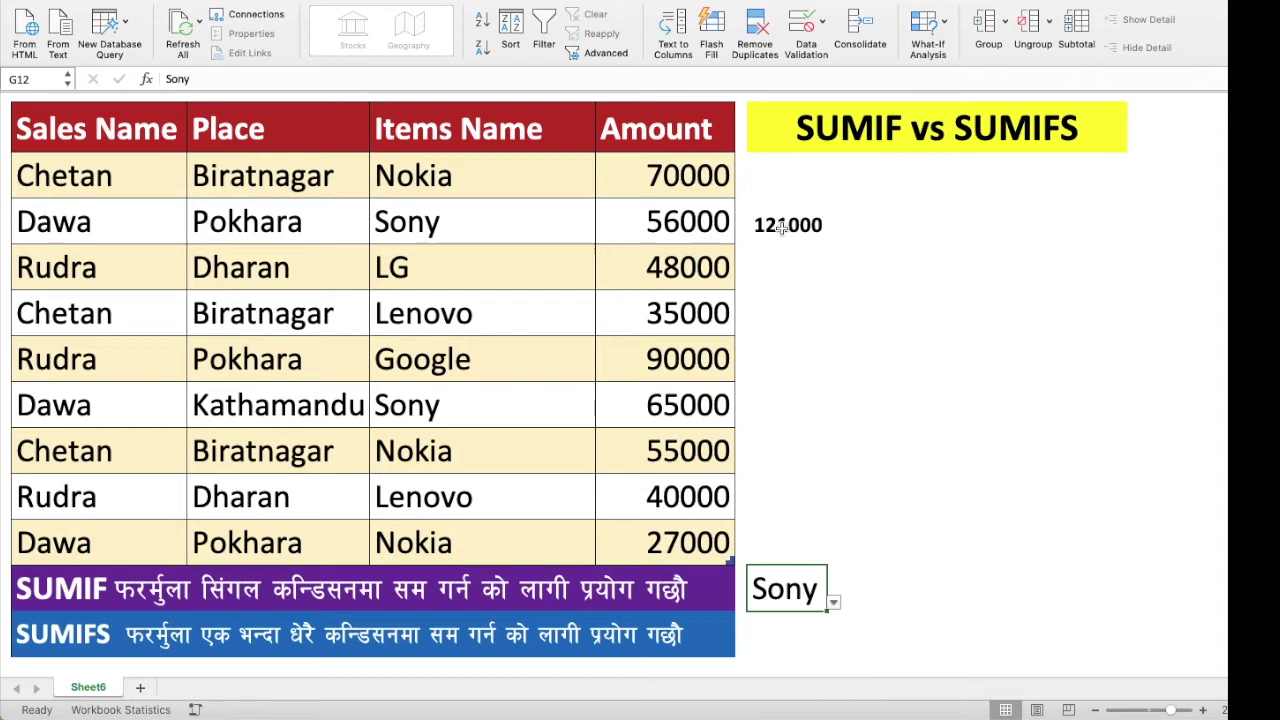
pyautogui.click(778, 261)
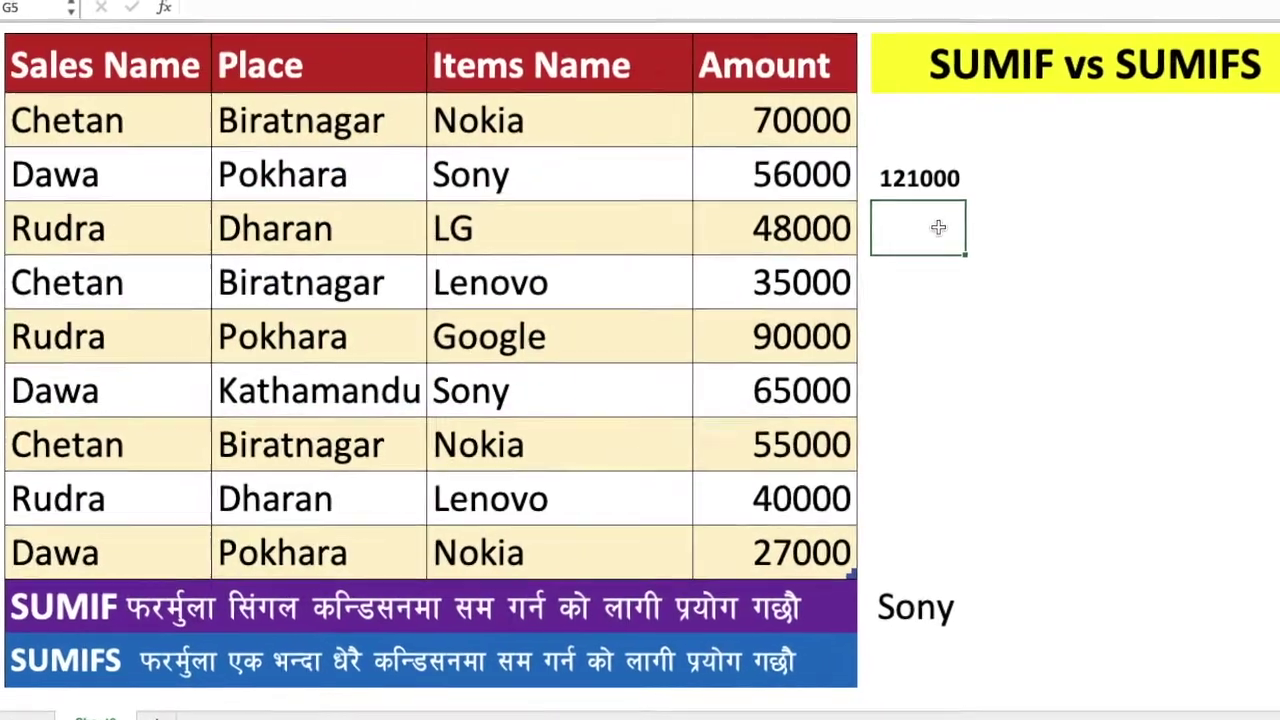
# - In G5, type =SUMIFS(E3:E11,C3:C11,"Biratnagar", using the SUMIFS autocomplete suggestion
pyautogui.write('=')
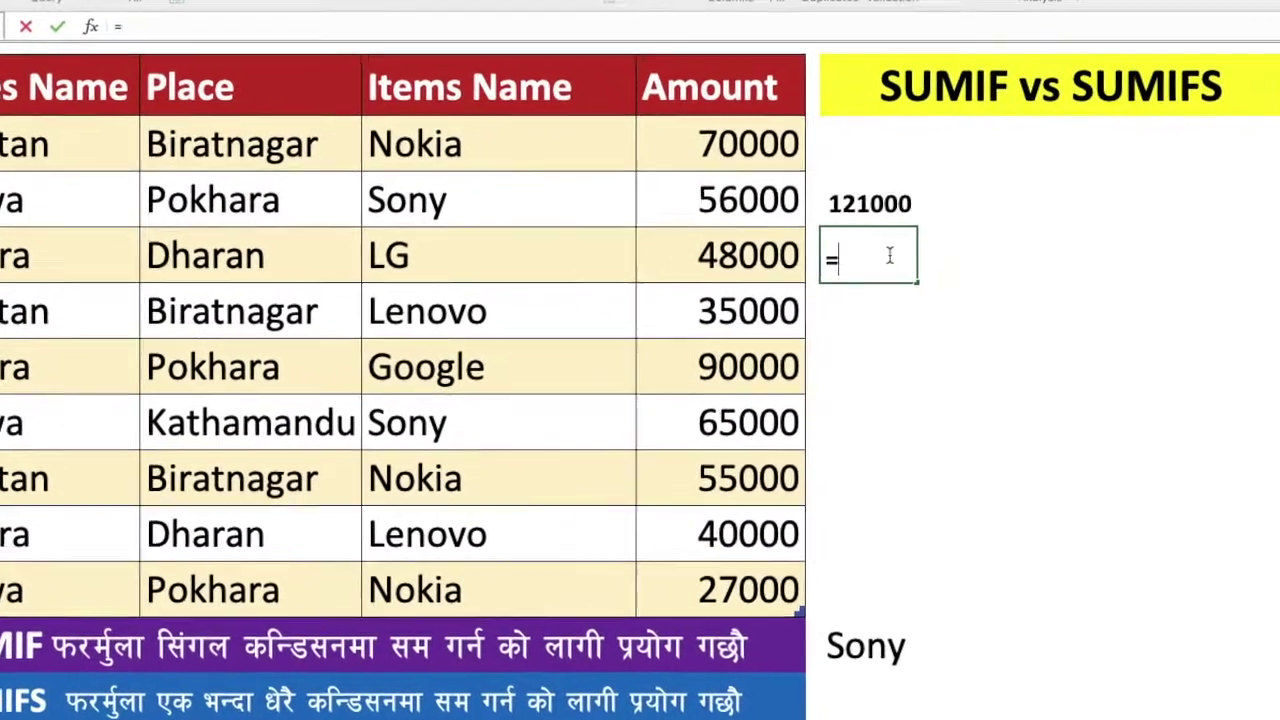
pyautogui.write('sum')
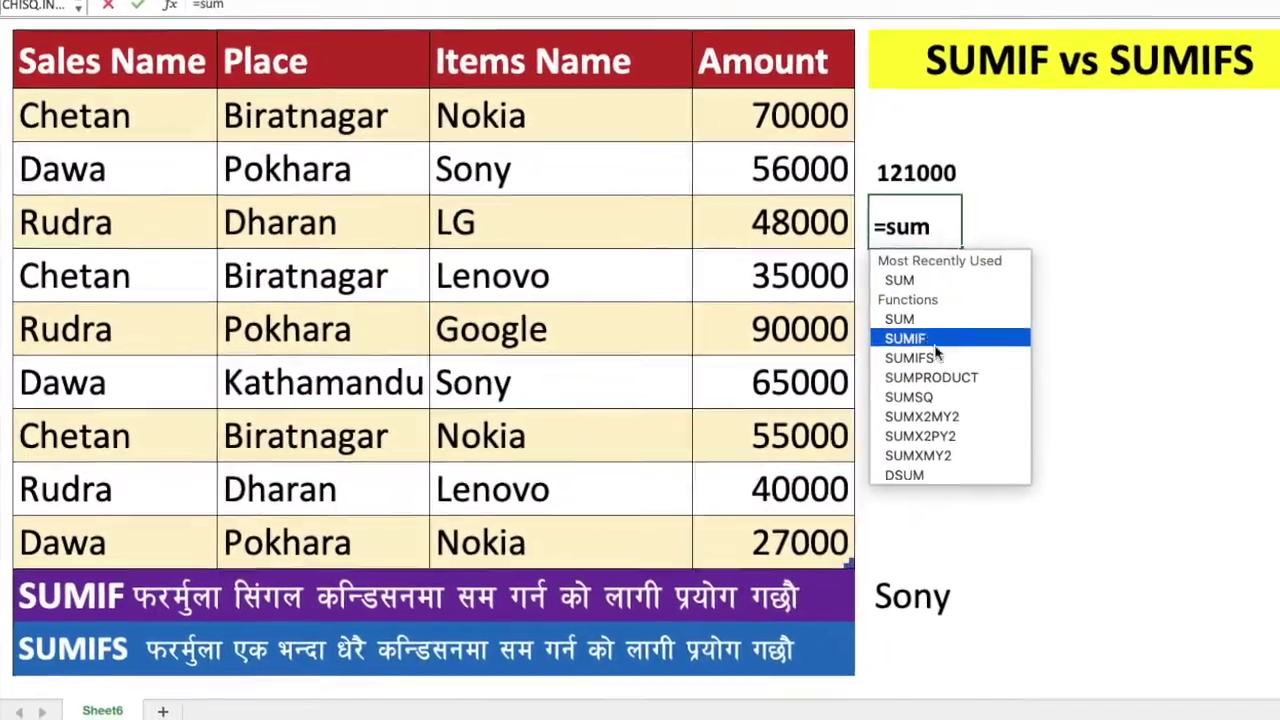
pyautogui.doubleClick(879, 404)
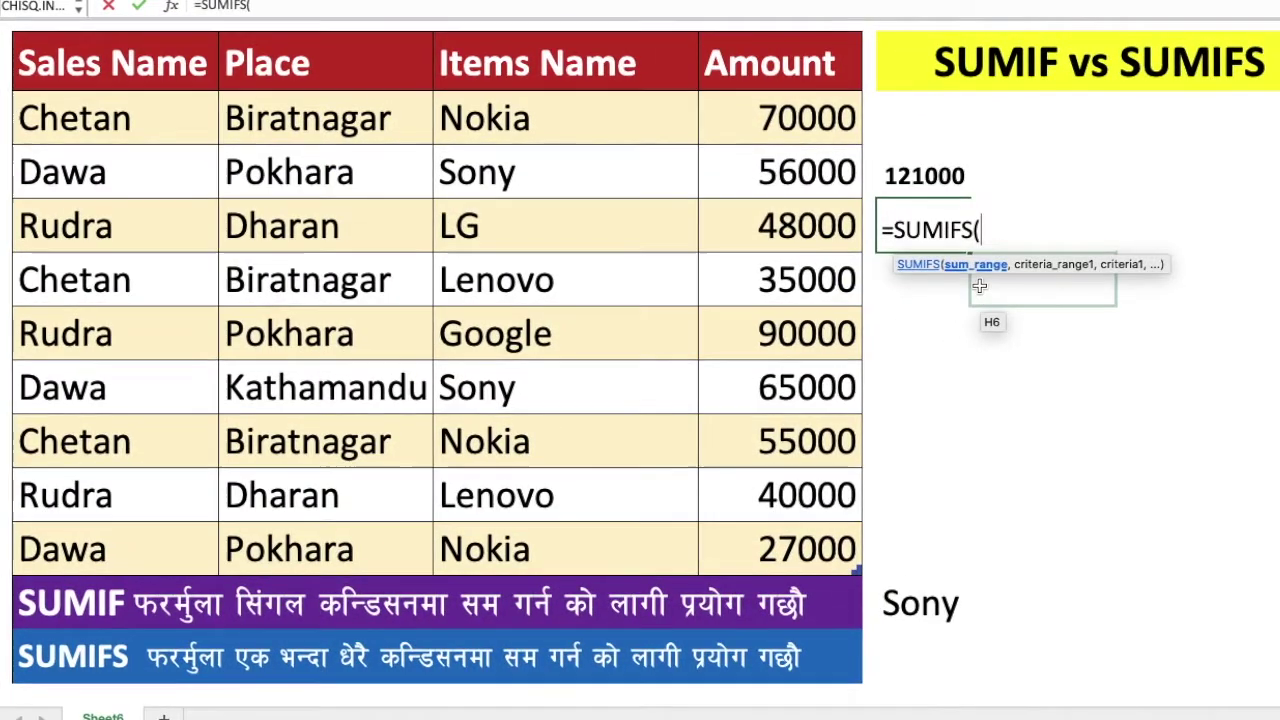
pyautogui.click(806, 120)
pyautogui.moveTo(806, 120); pyautogui.dragTo(792, 541)
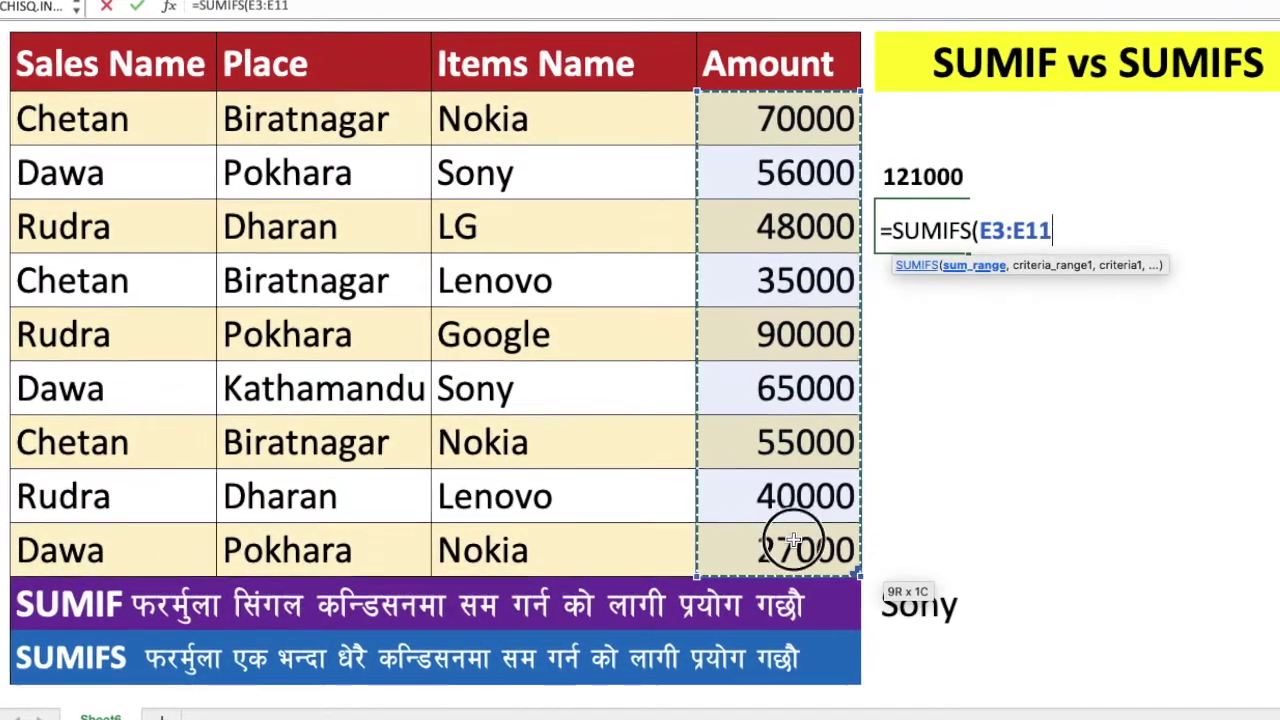
pyautogui.write(',')
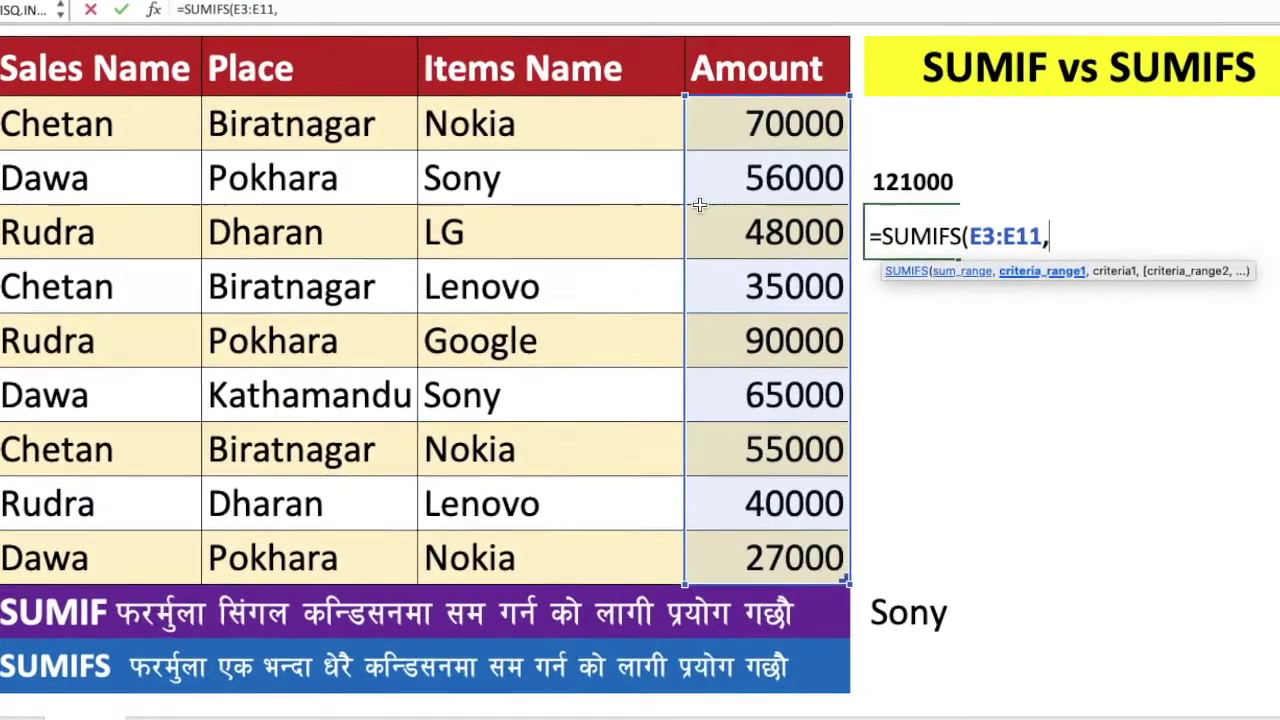
pyautogui.moveTo(355, 127); pyautogui.dragTo(324, 562)
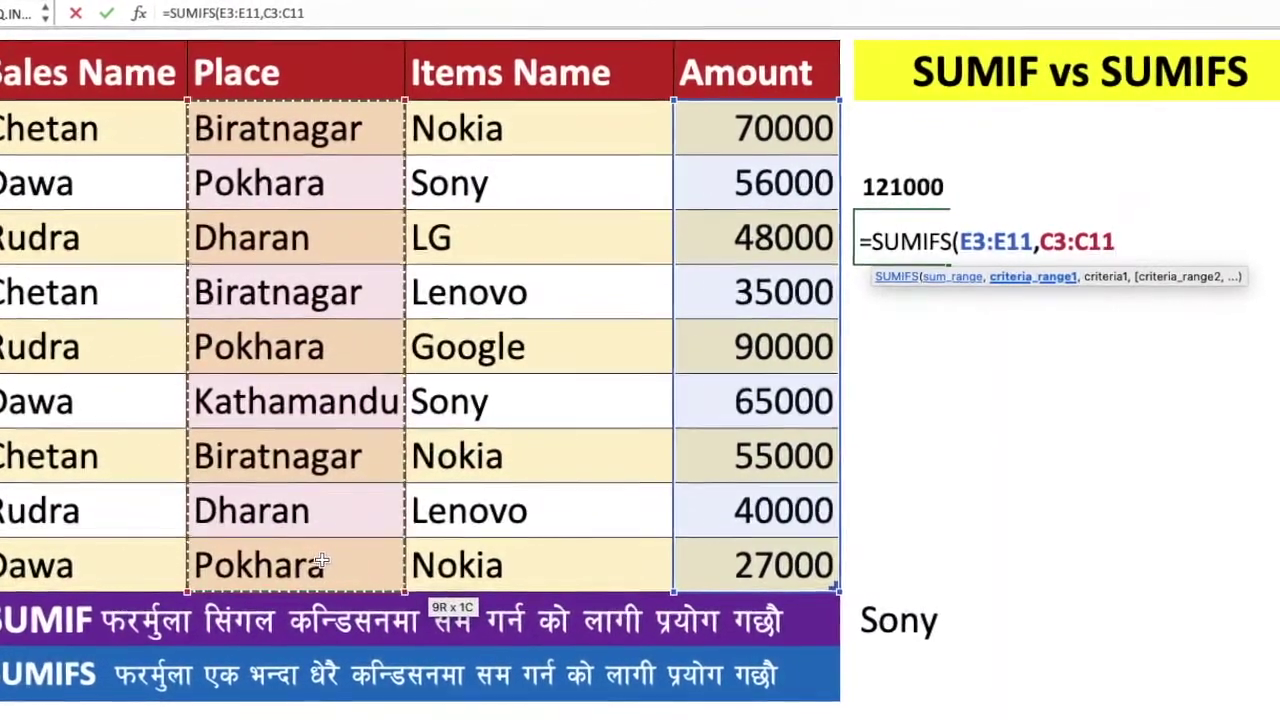
pyautogui.write(',')
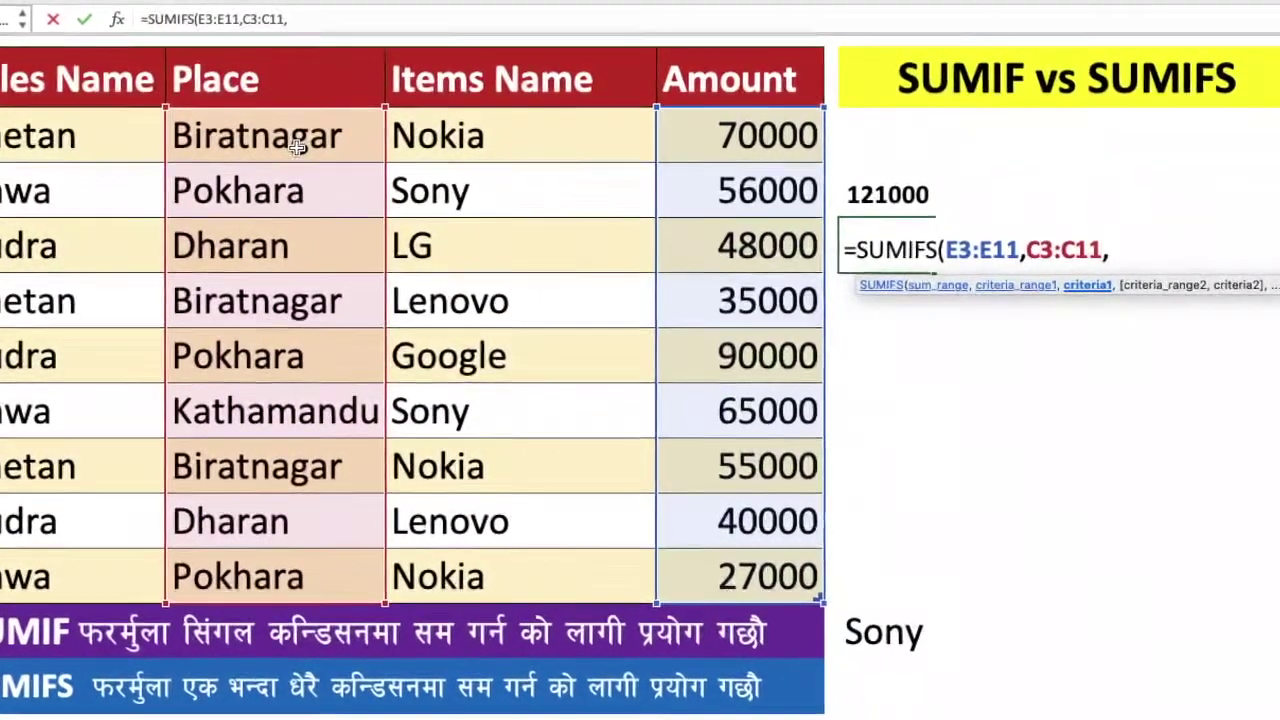
pyautogui.write('"')
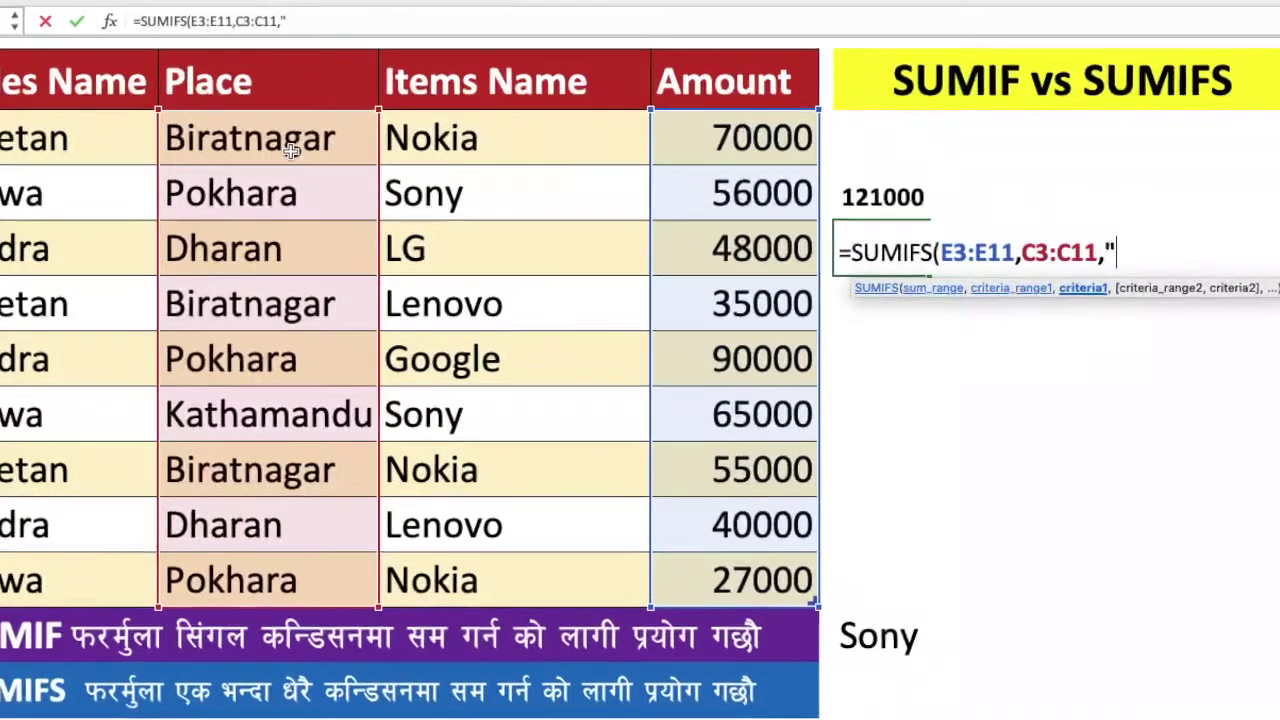
pyautogui.write('Biratnagar')
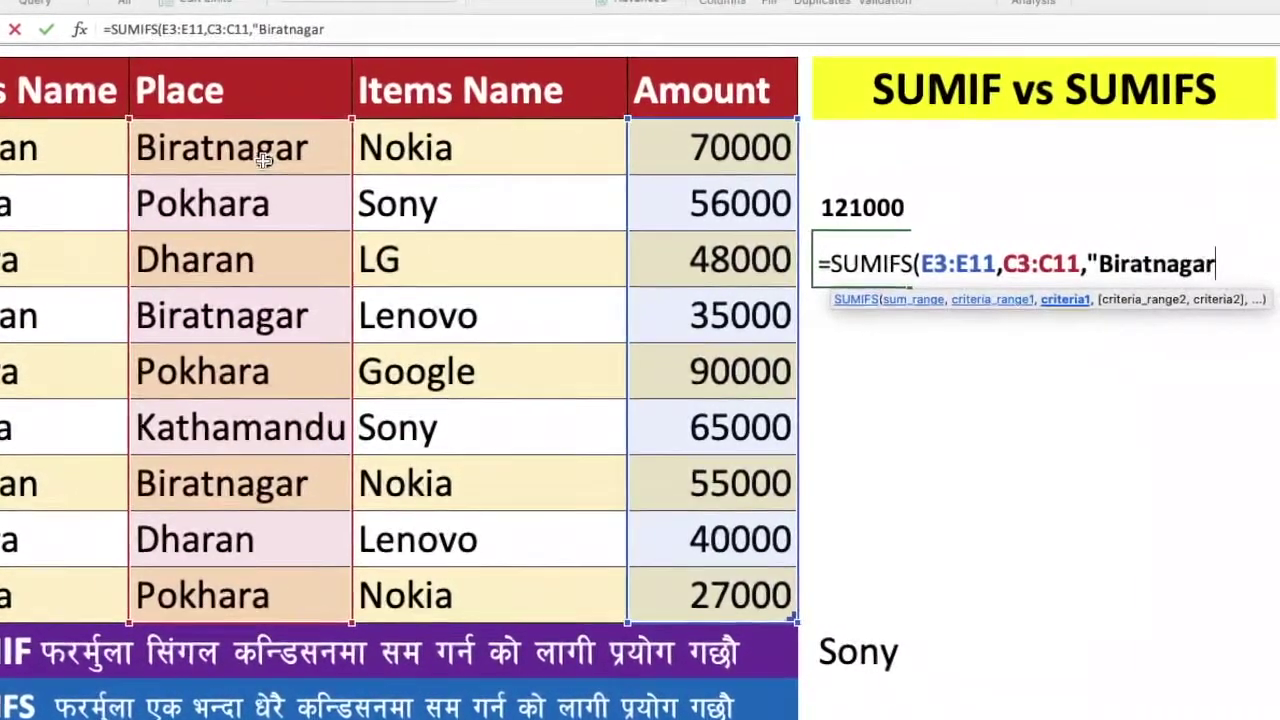
pyautogui.write('"')
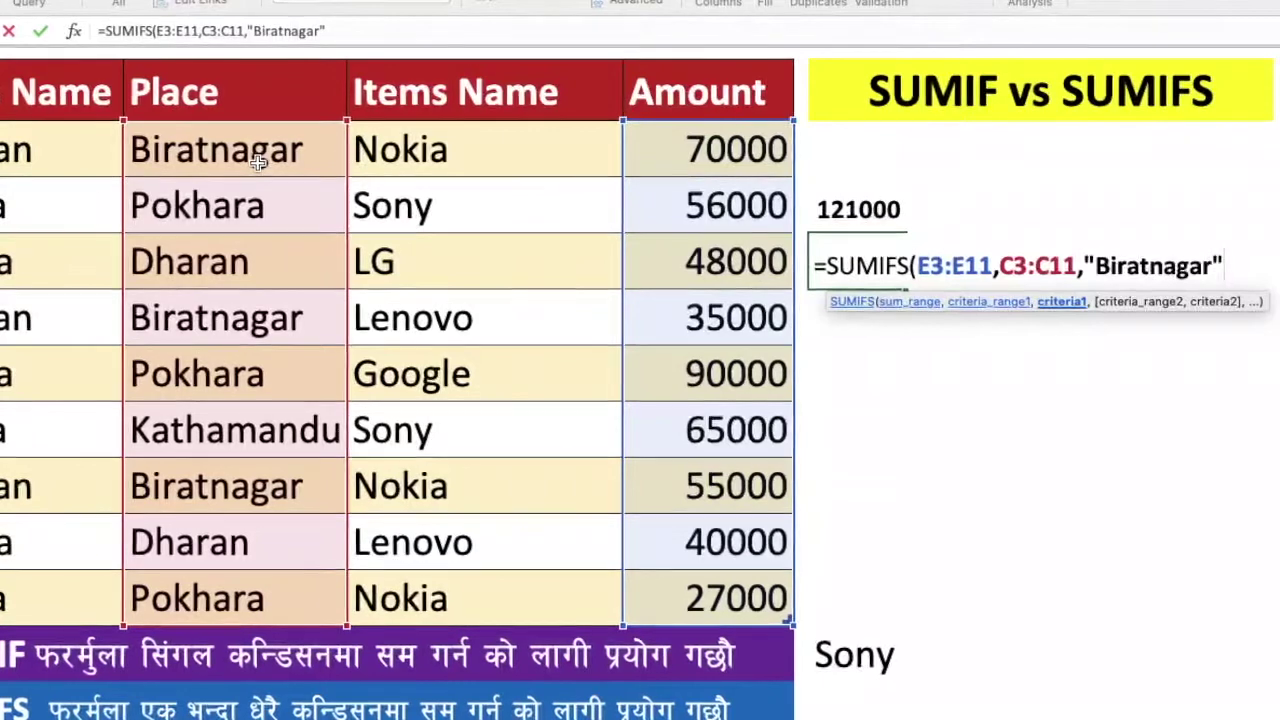
pyautogui.write(',')
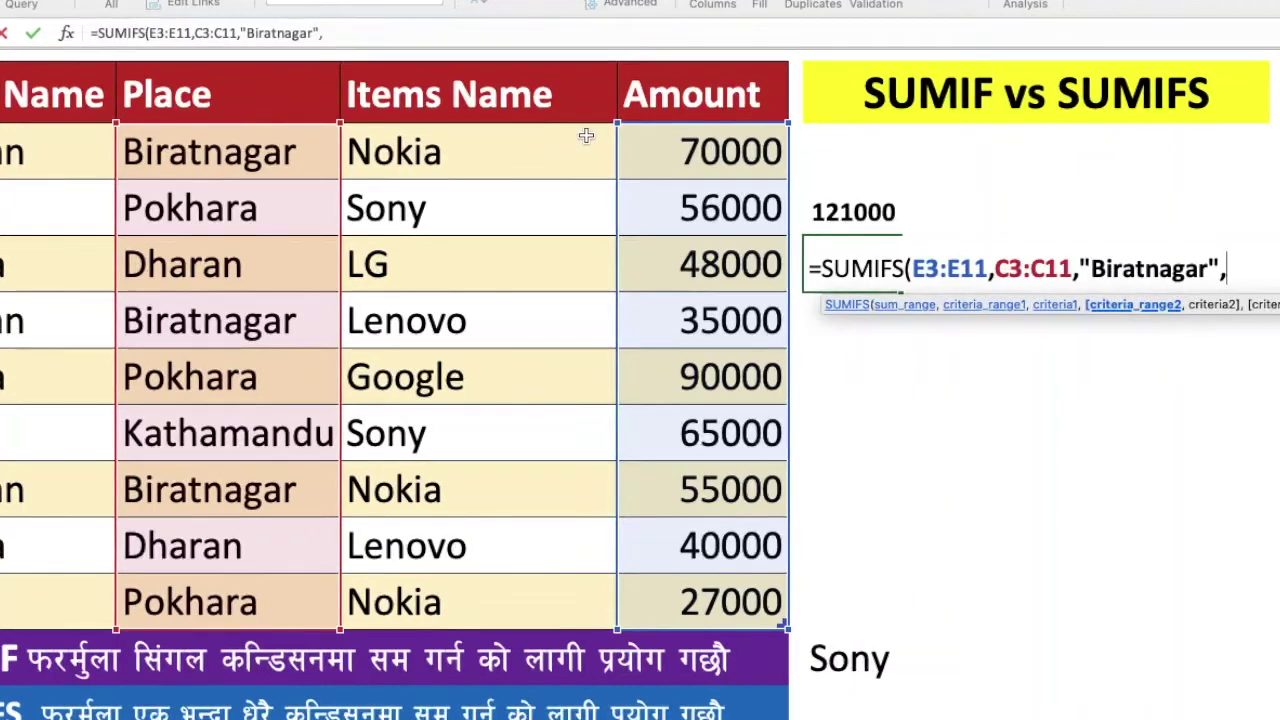
# - Add D3:D11,"Nokia" as the second criterion, close the formula and review the 125000 result
pyautogui.moveTo(586, 135); pyautogui.dragTo(486, 595)
pyautogui.write(',')
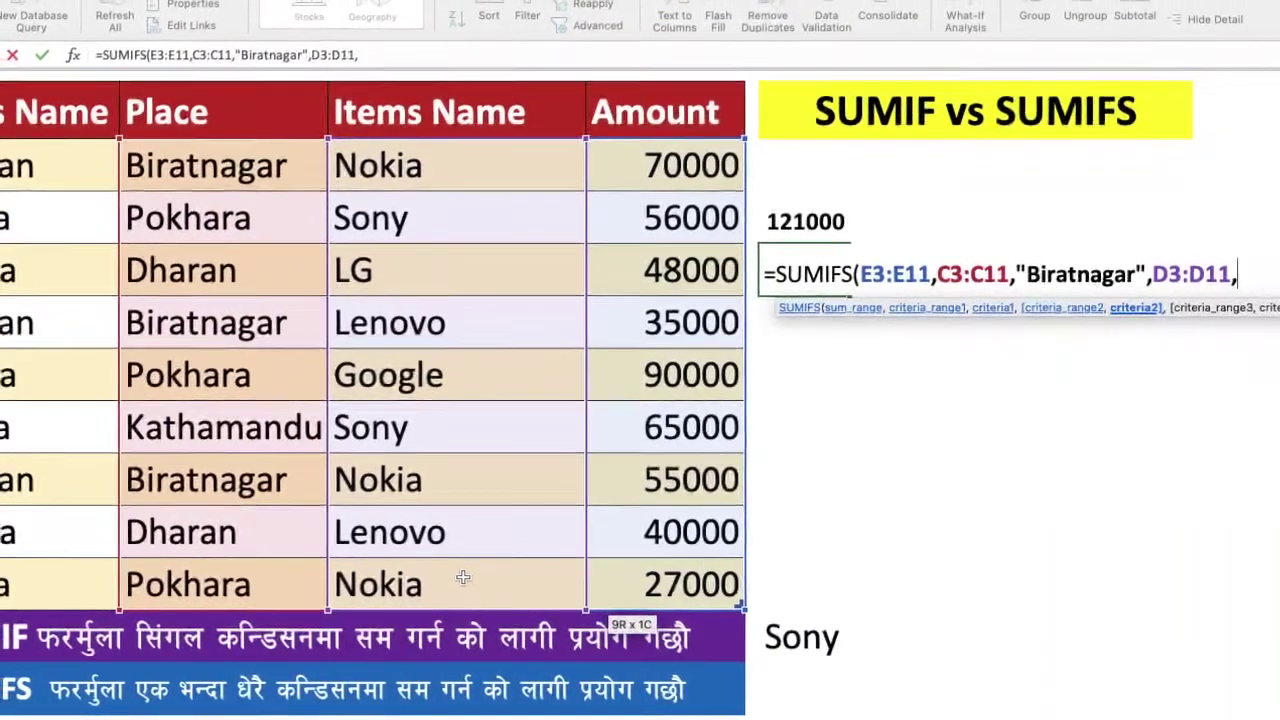
pyautogui.write('"')
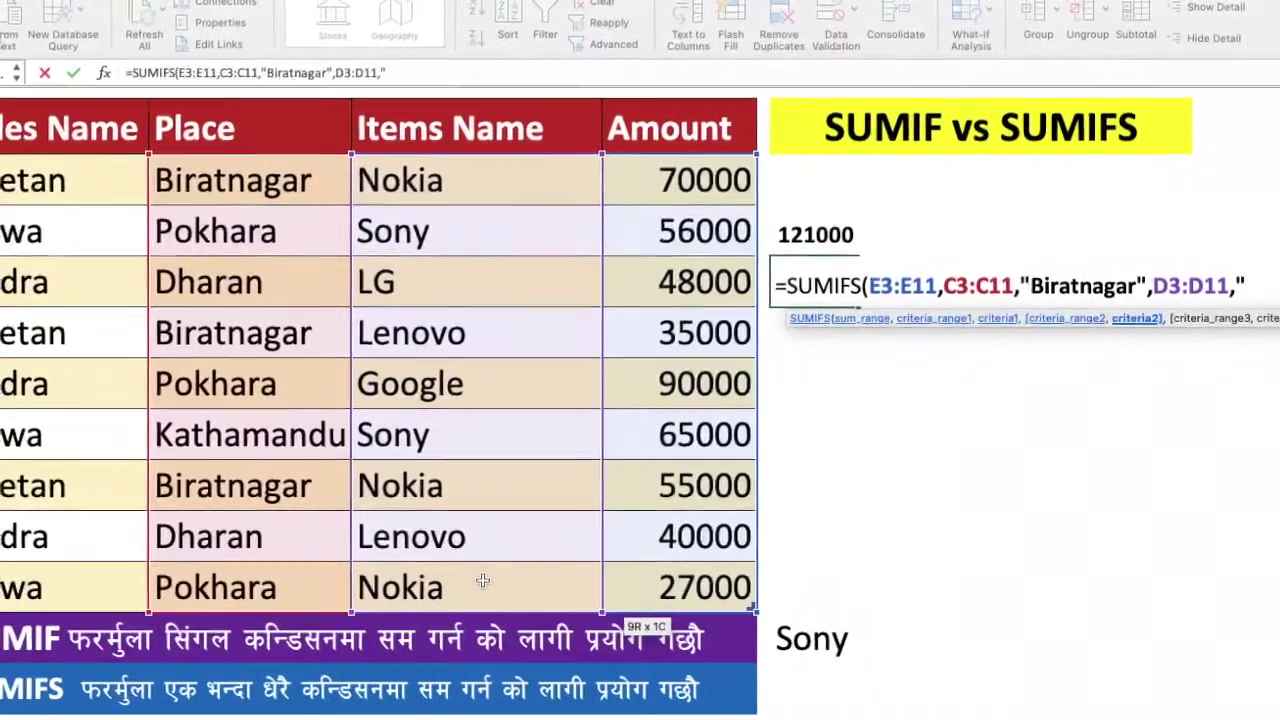
pyautogui.write('Nokia')
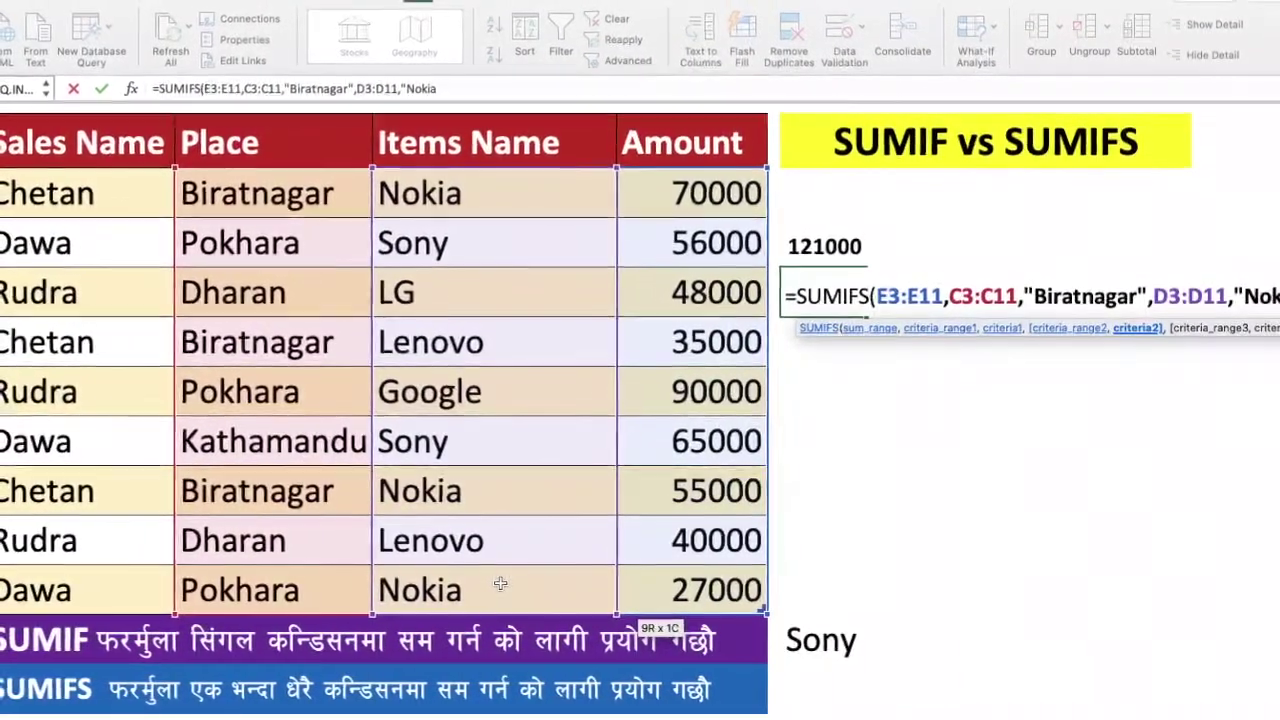
pyautogui.write('"')
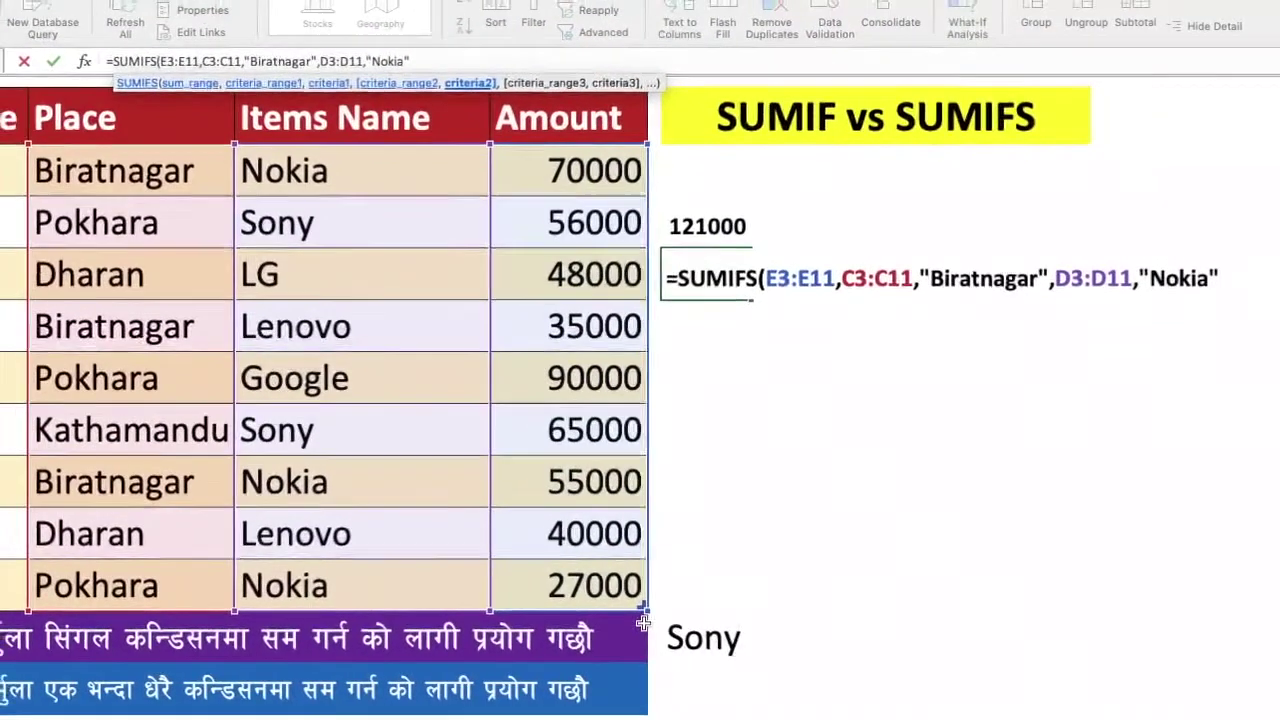
pyautogui.write(')')
pyautogui.press('Return')
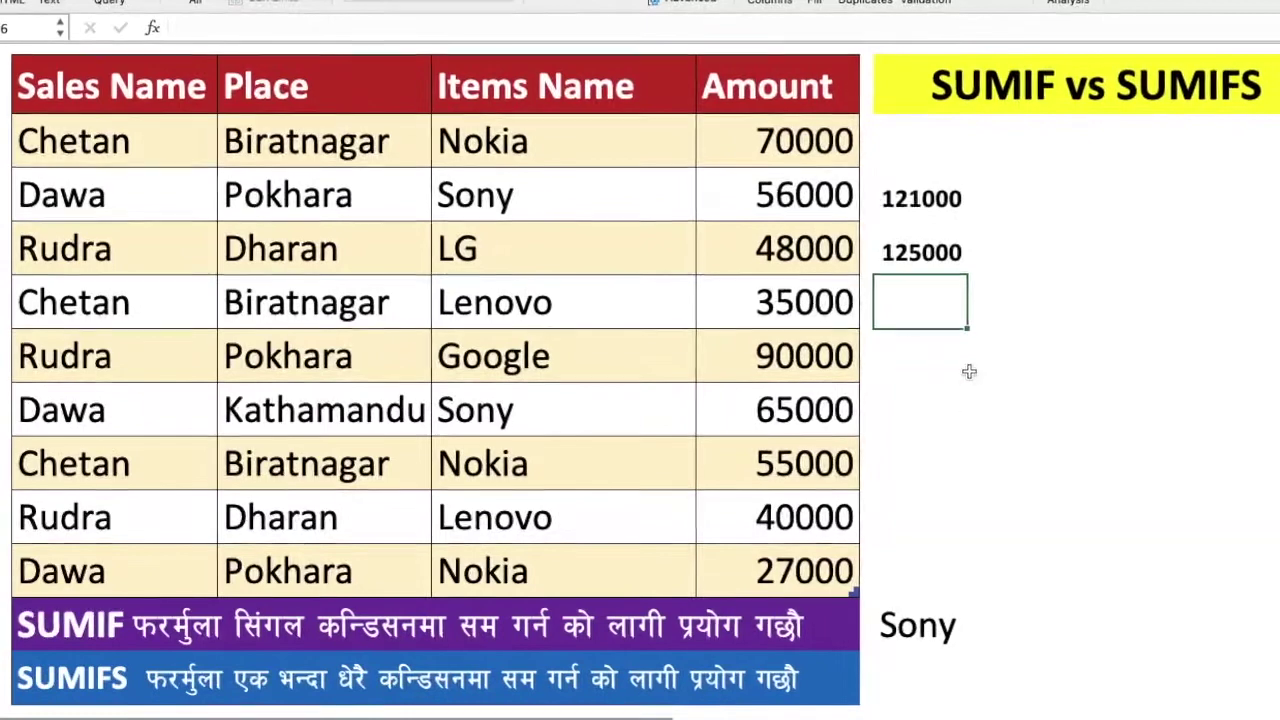
pyautogui.click(922, 255)
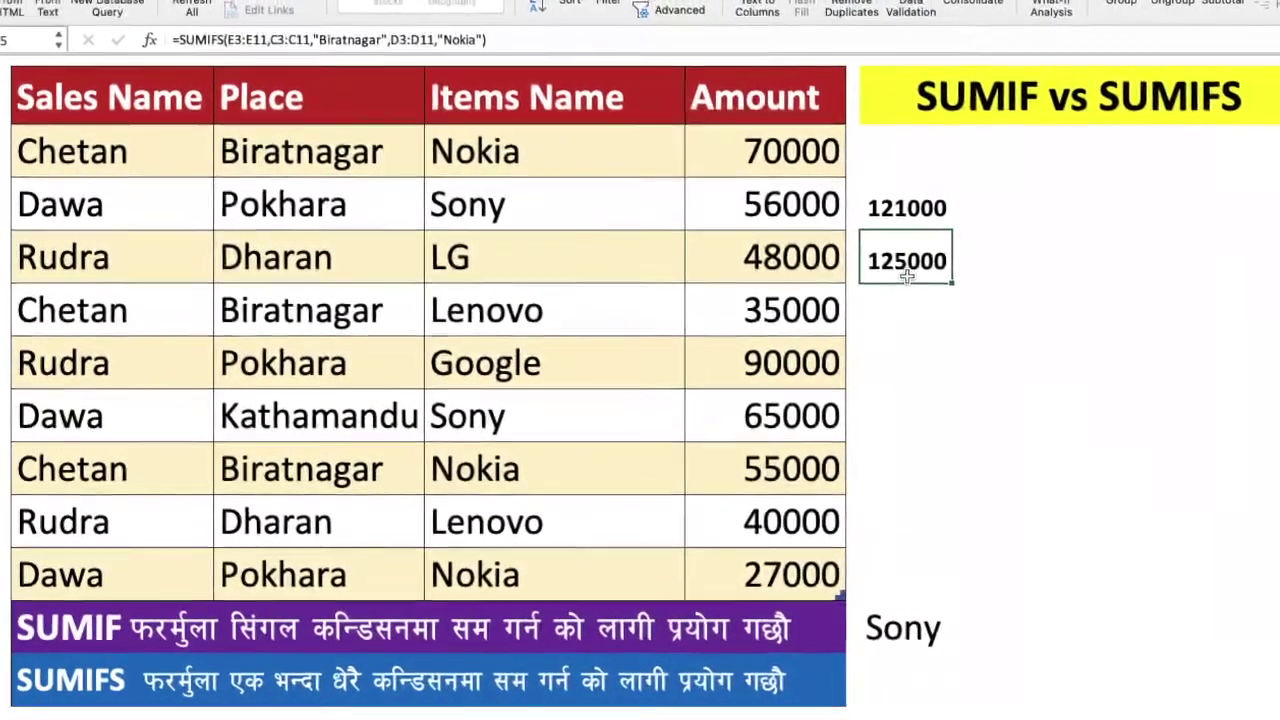
pyautogui.doubleClick(907, 270)
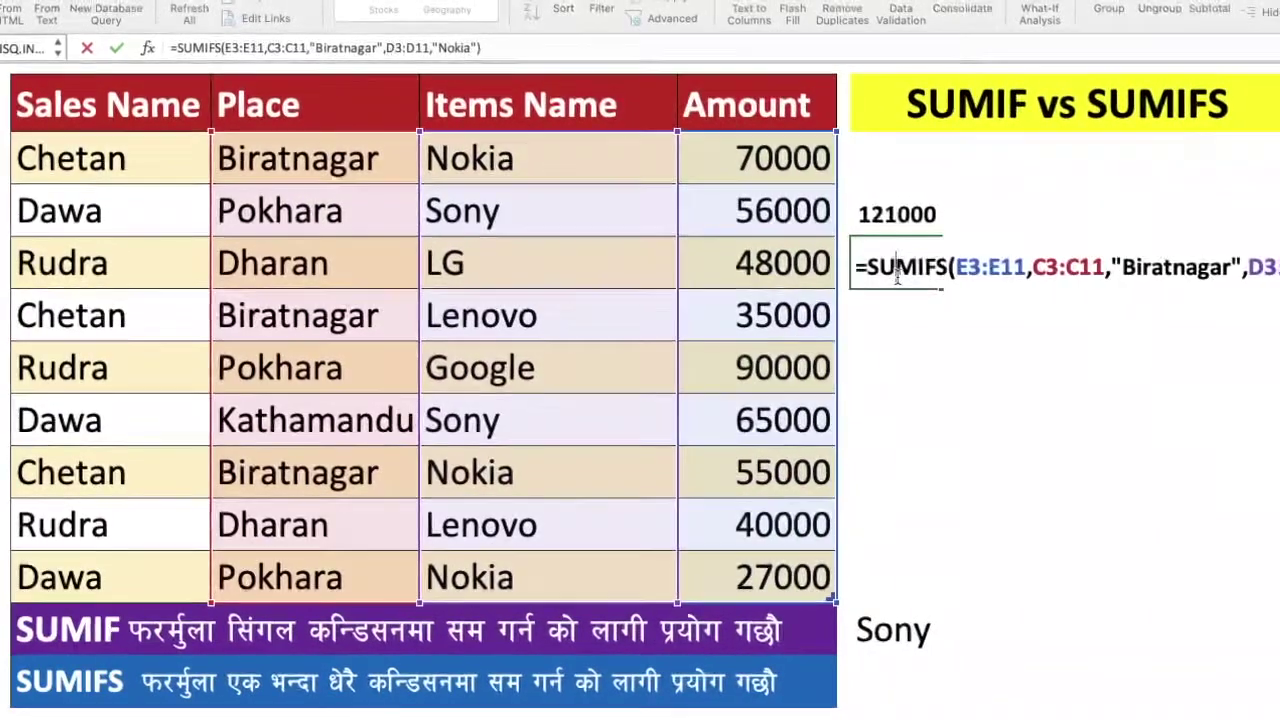
# - Verify the SUMIFS with a =E3+E9 check (70000+55000 = 125000), then clear it
pyautogui.press('Return')
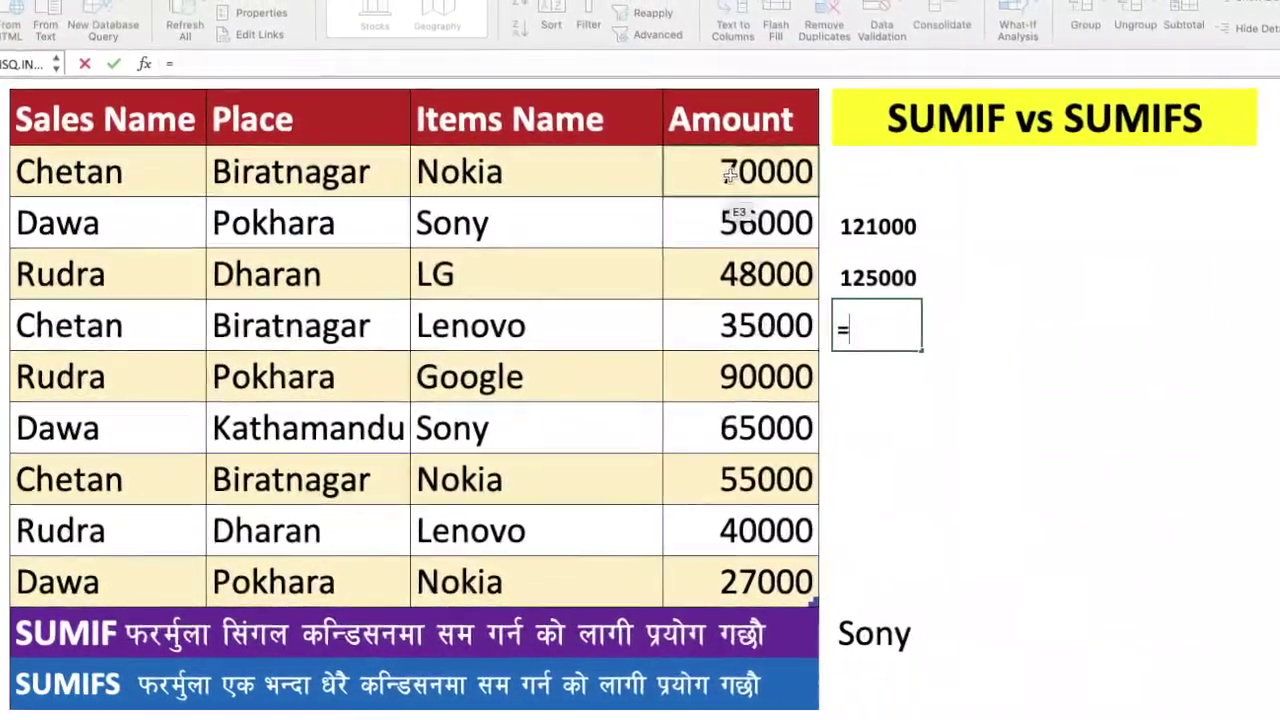
pyautogui.write('=')
pyautogui.click(736, 170)
pyautogui.write('+')
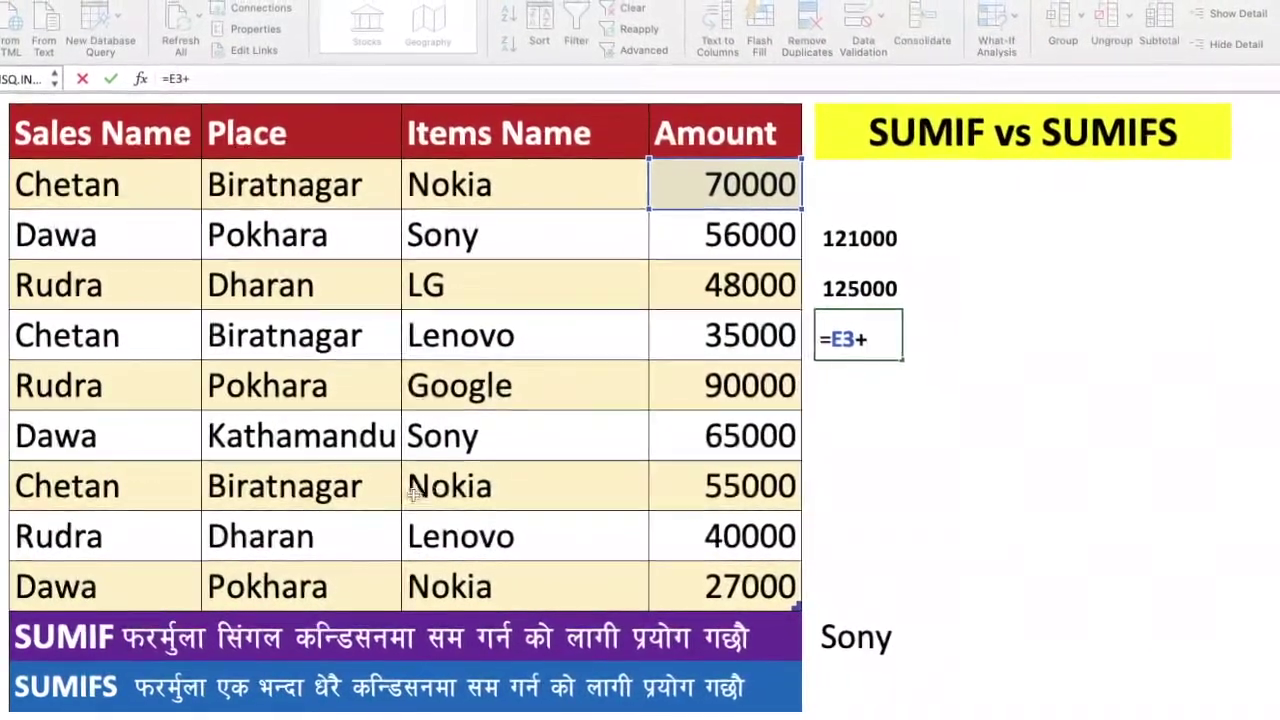
pyautogui.click(696, 488)
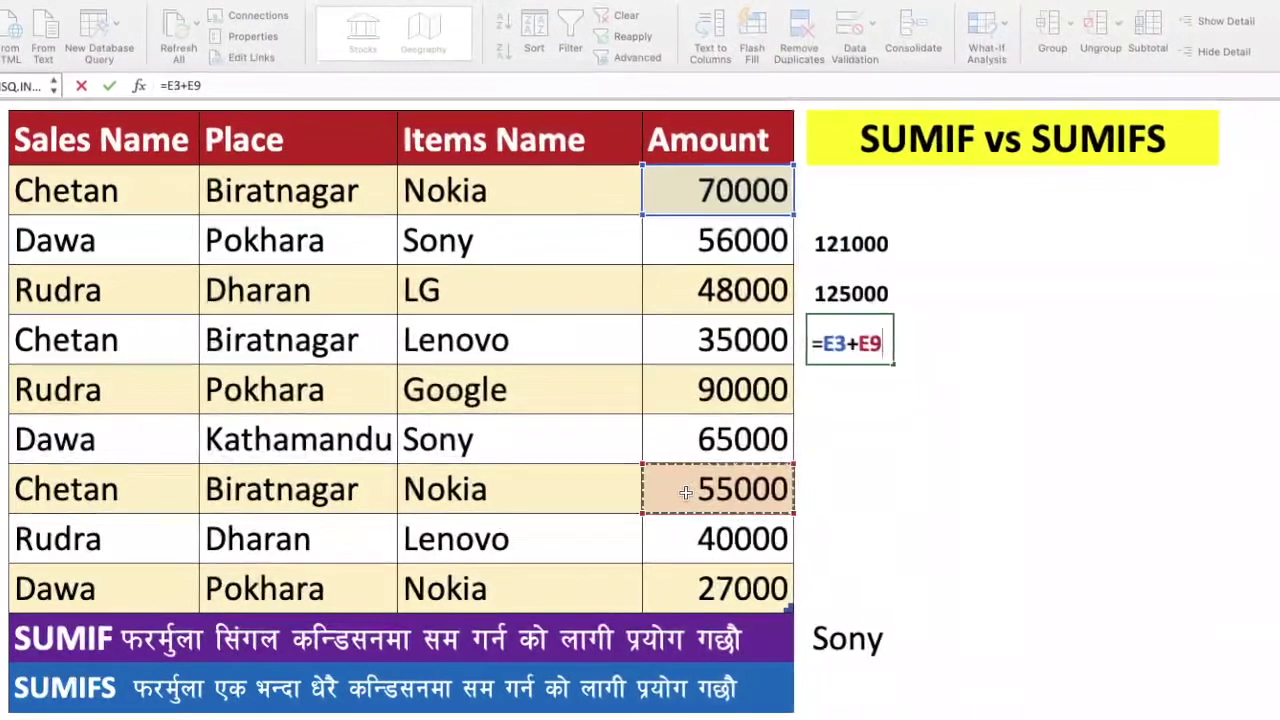
pyautogui.press('Return')
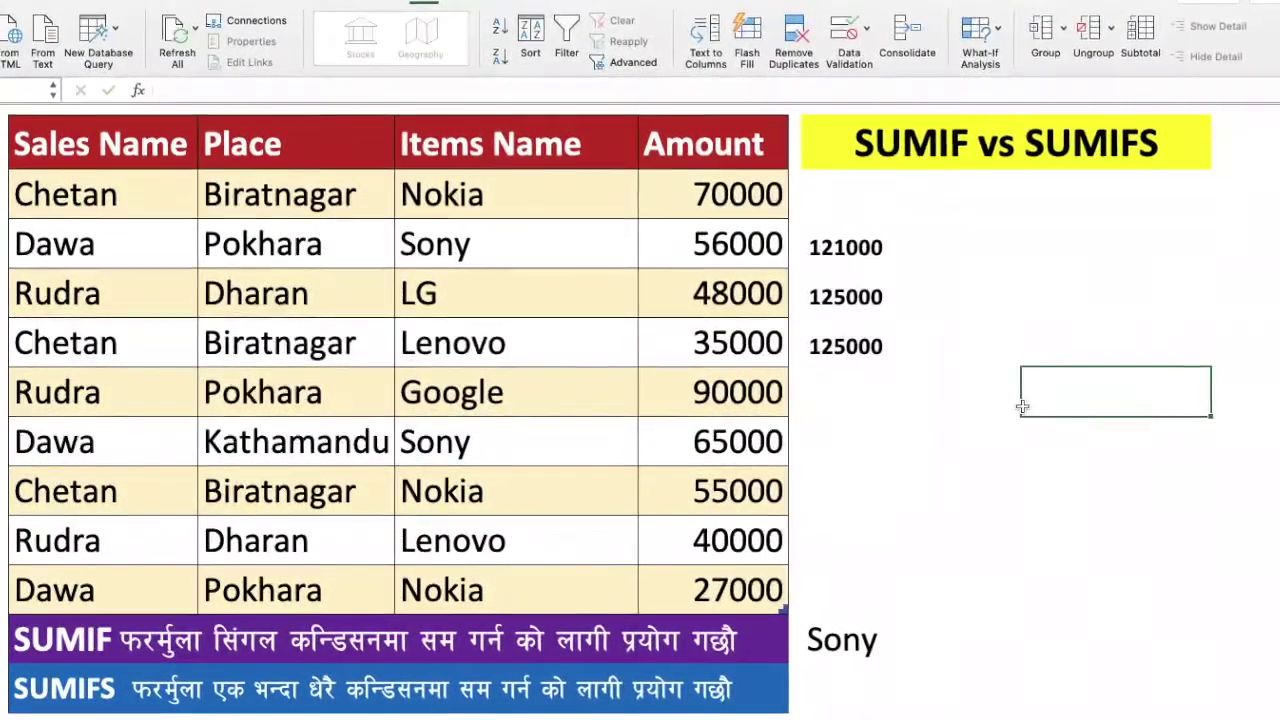
pyautogui.click(838, 348)
pyautogui.press('Delete')
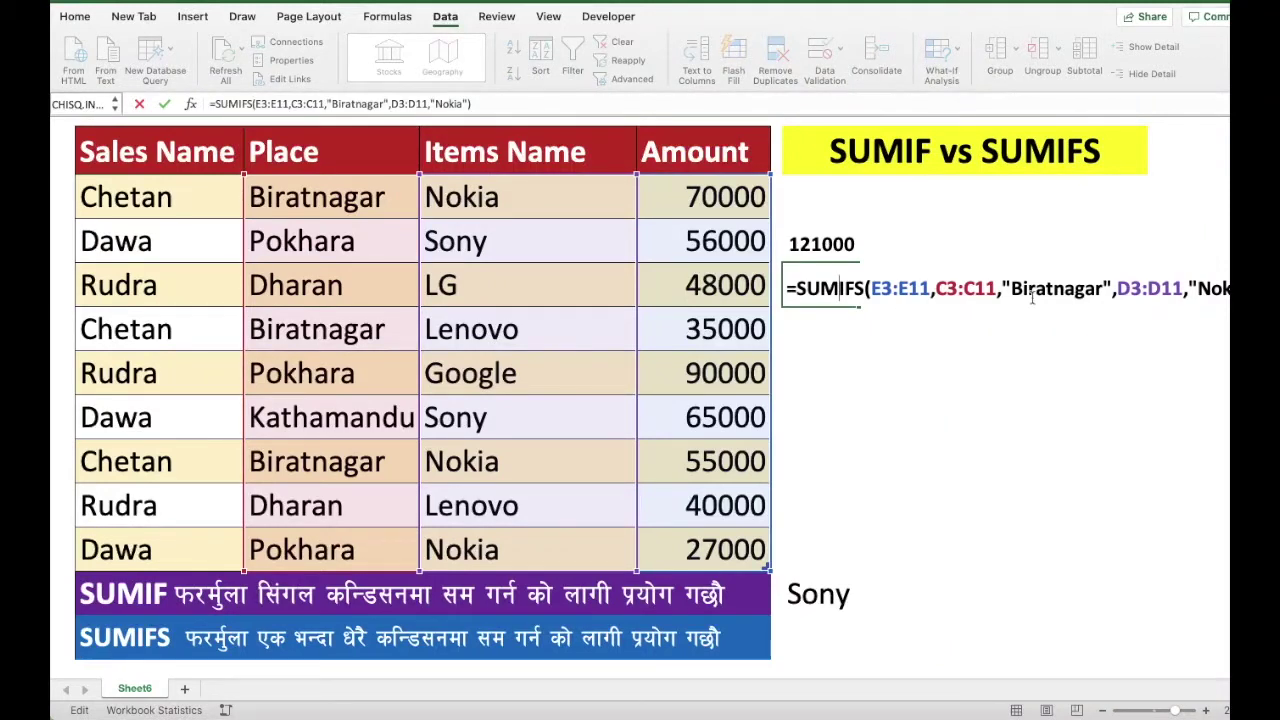
# - Replace "Biratnagar" with "Pokhara" in G5's SUMIFS, giving 27000 for Pokhara's Nokia sales
pyautogui.click(1103, 290)
pyautogui.press('BackSpace')
pyautogui.press('BackSpace')
pyautogui.press('BackSpace')
pyautogui.press('BackSpace')
pyautogui.press('BackSpace')
pyautogui.press('BackSpace')
pyautogui.press('BackSpace')
pyautogui.press('BackSpace')
pyautogui.press('BackSpace')
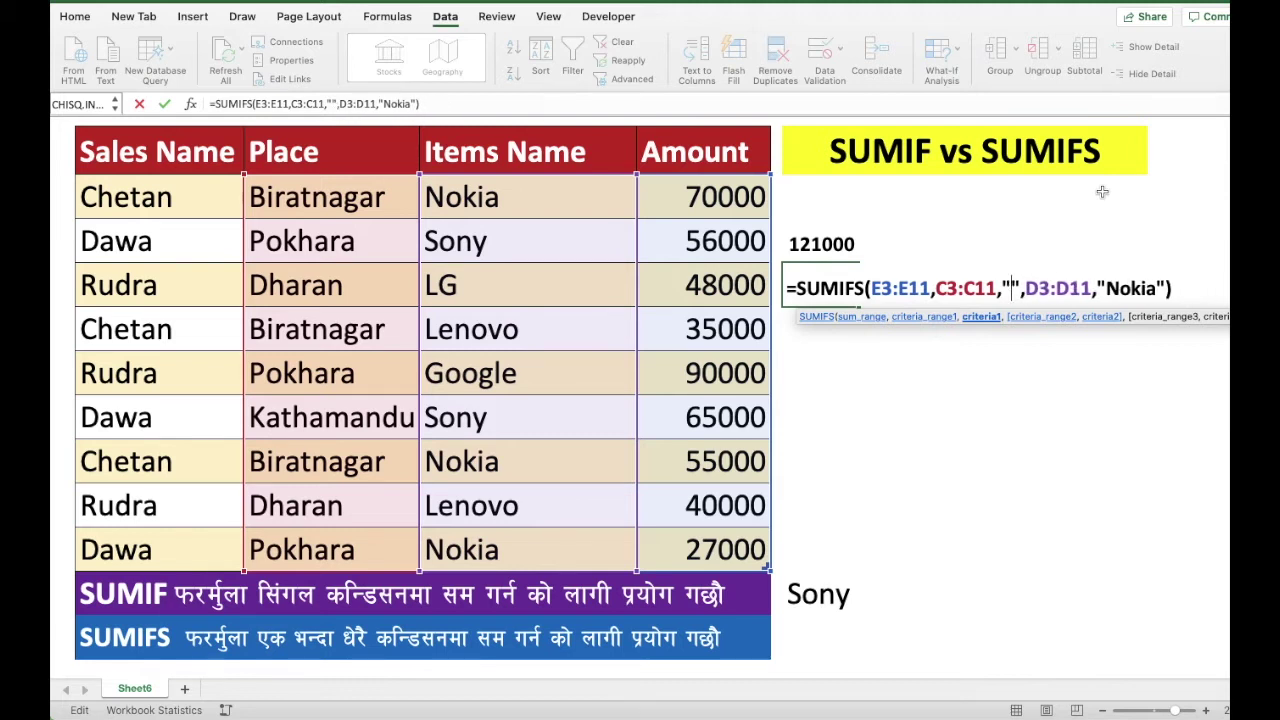
pyautogui.write('Pokhara')
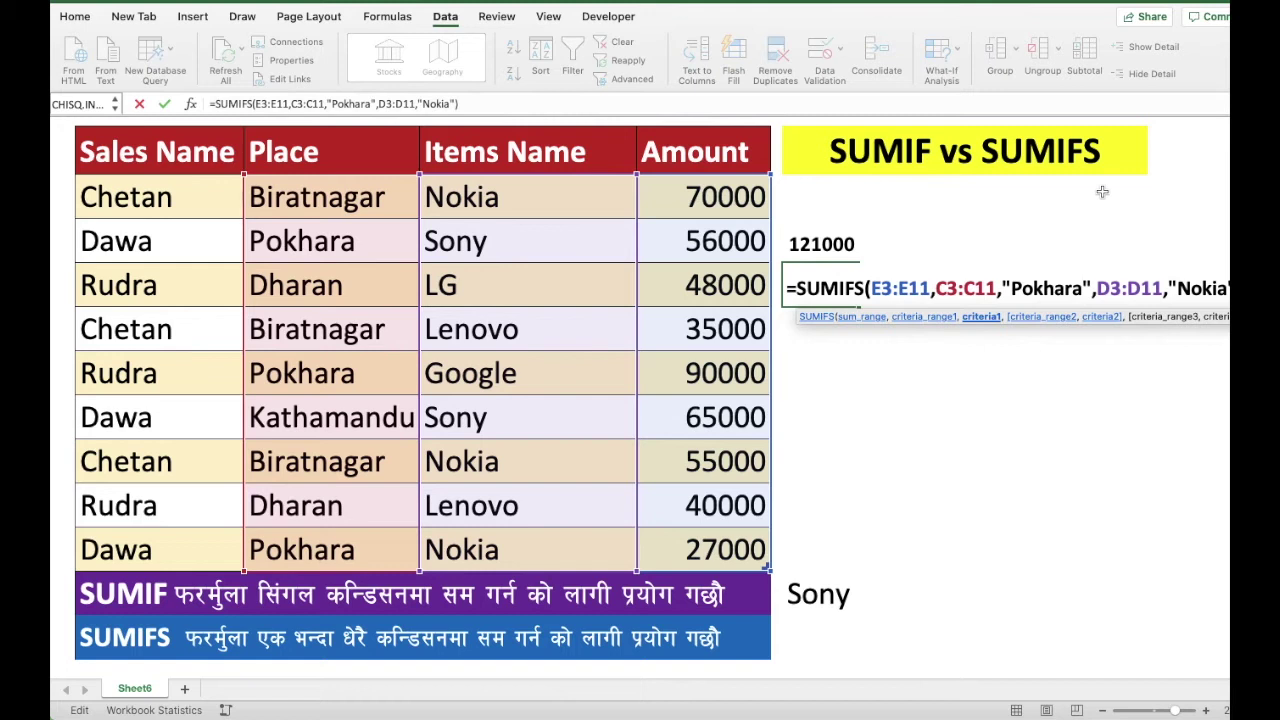
pyautogui.press('Return')
pyautogui.click(840, 290)
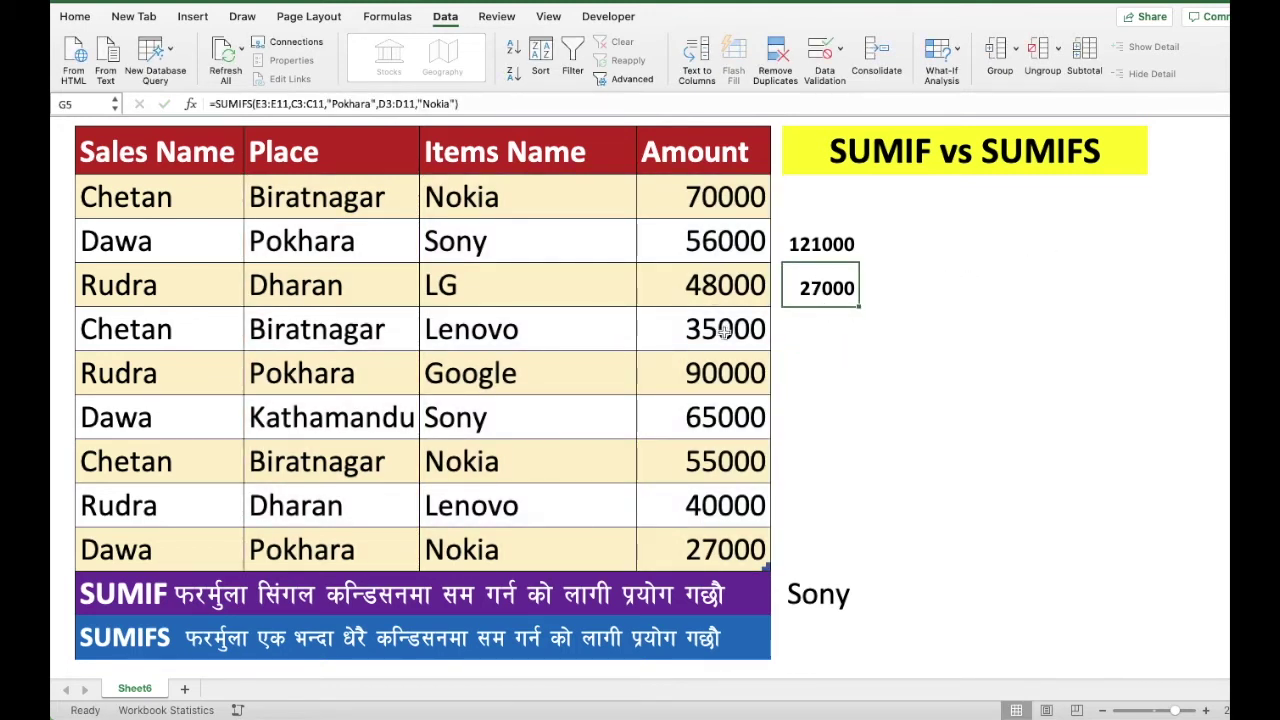
pyautogui.doubleClick(829, 298)
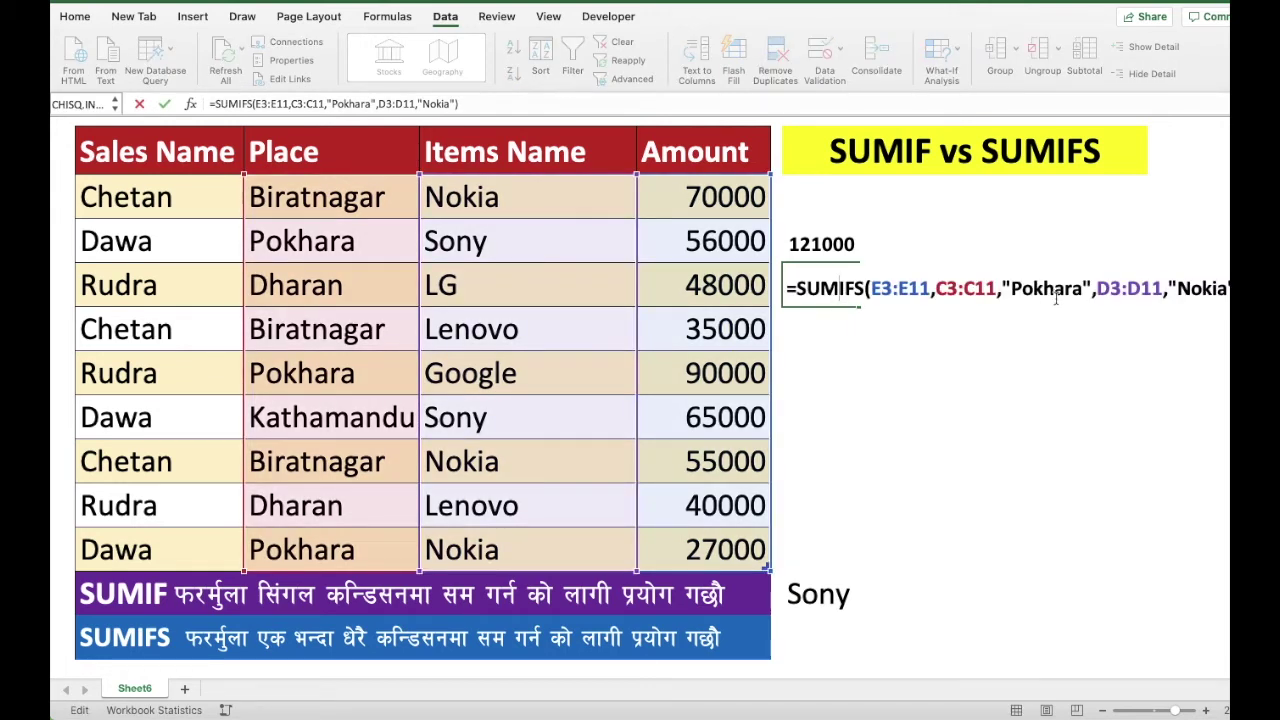
pyautogui.press('Return')
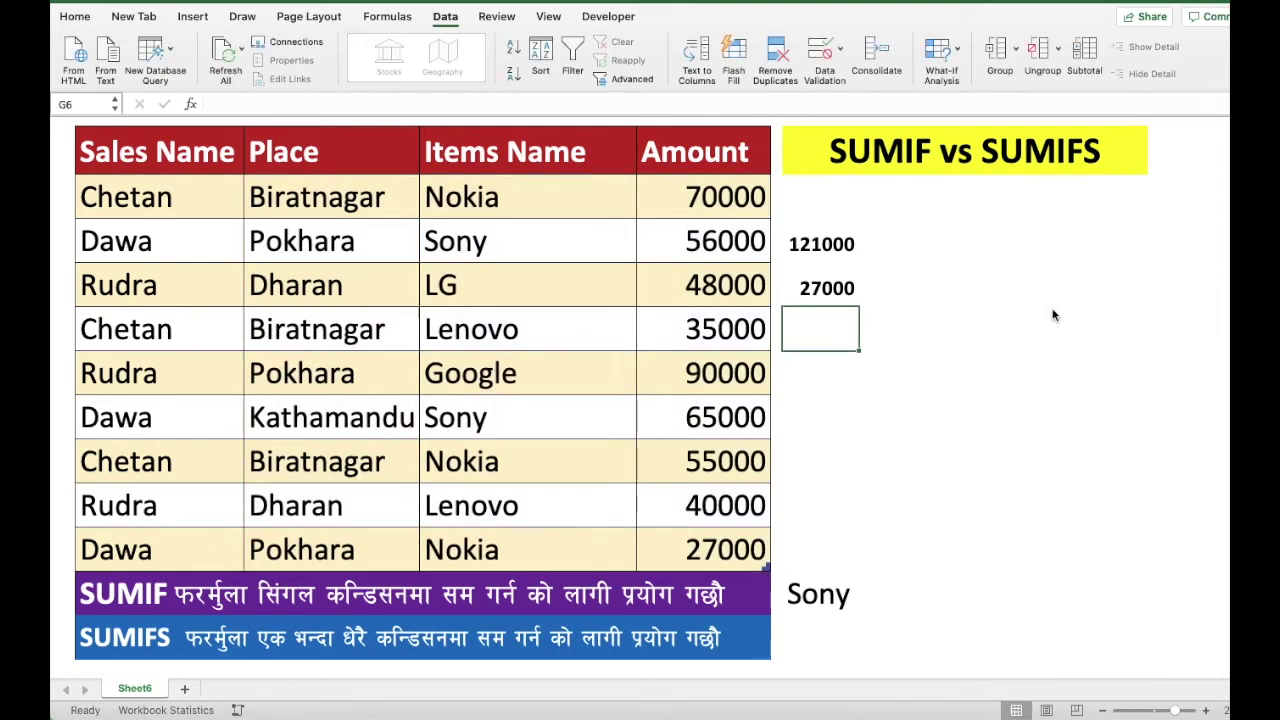
# - Copy the Place and Items Name headers with the Biratnagar/Nokia row and paste them at G6
pyautogui.click(840, 290)
pyautogui.click(842, 340)
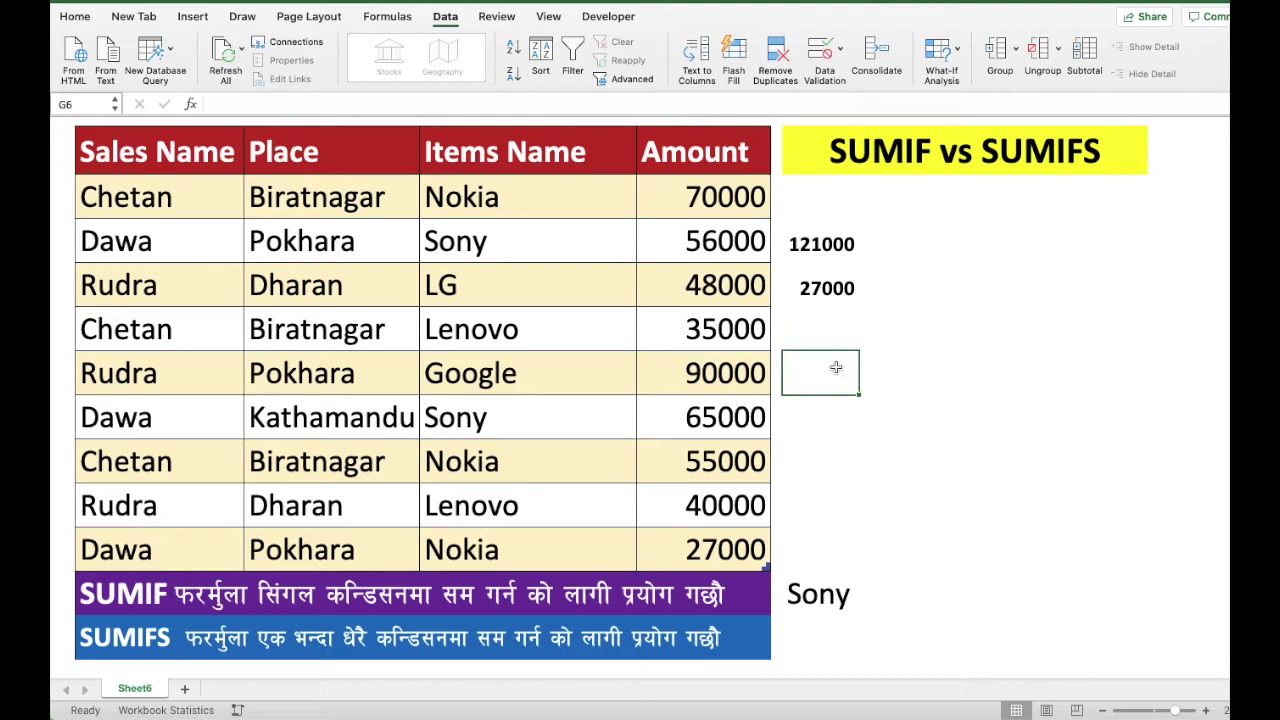
pyautogui.click(338, 156)
pyautogui.moveTo(338, 156); pyautogui.dragTo(430, 188)
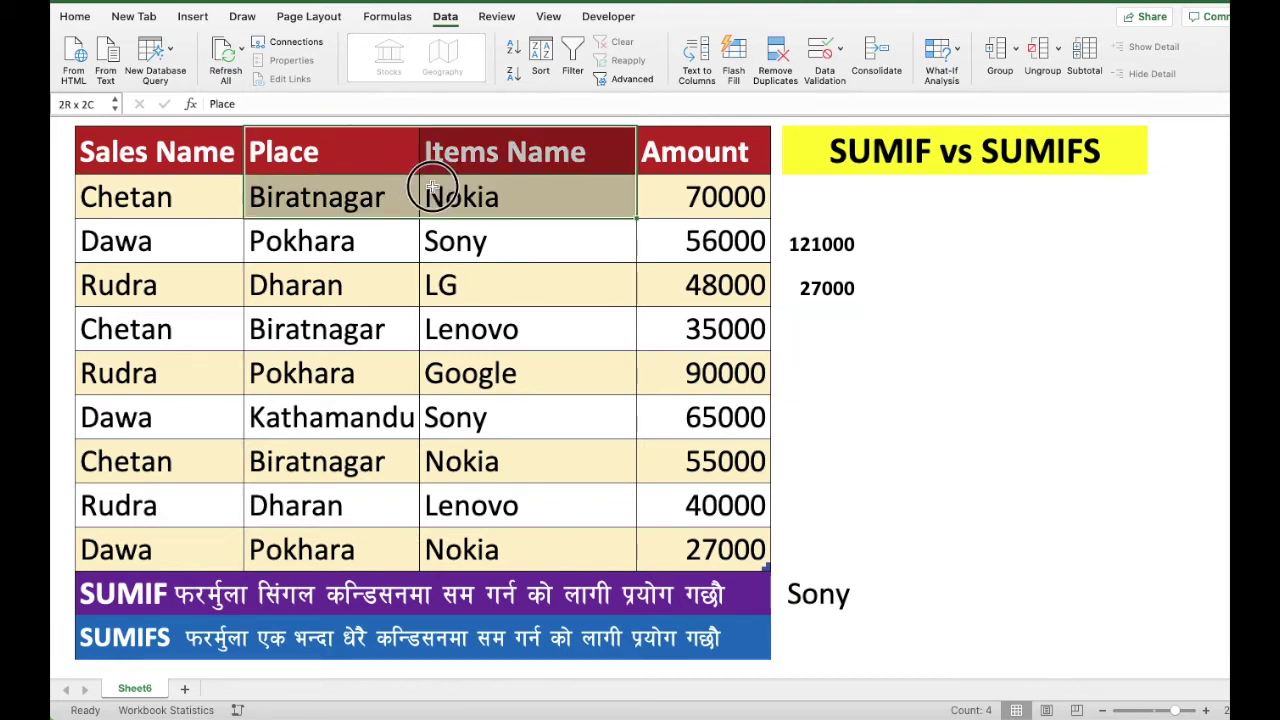
pyautogui.hotkey('ctrl', 'c')
pyautogui.click(823, 340)
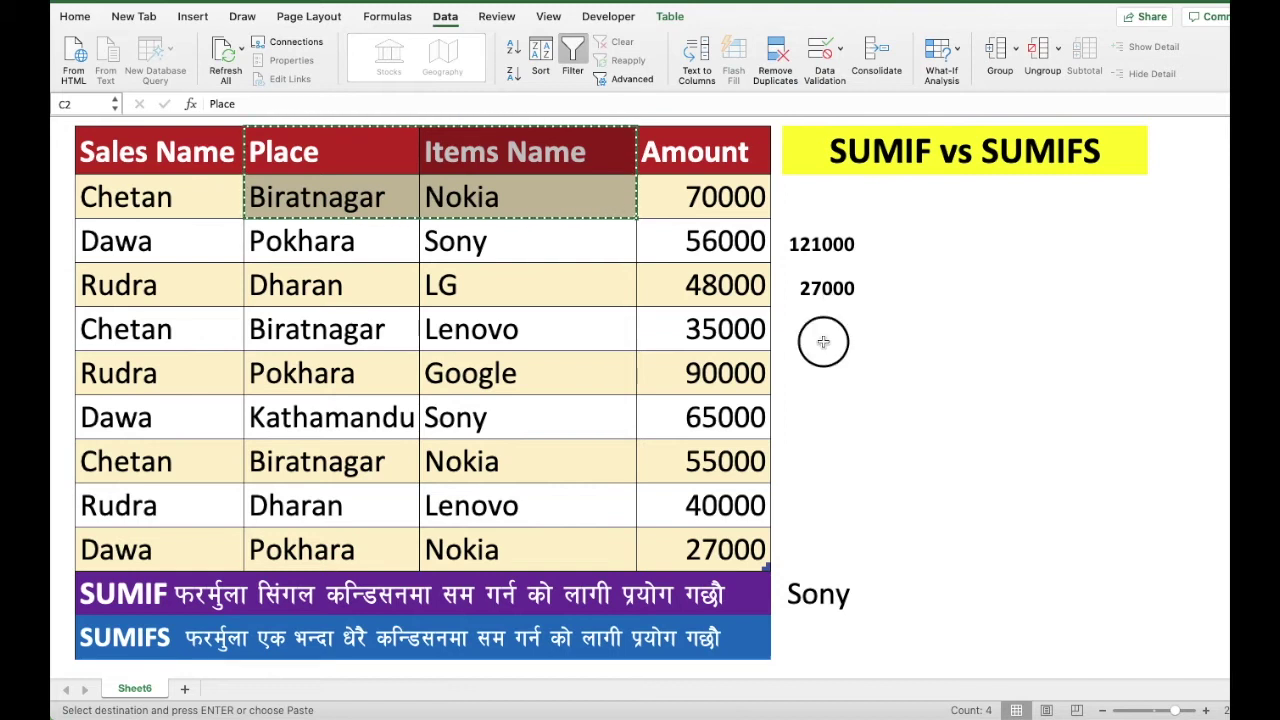
pyautogui.hotkey('ctrl', 'v')
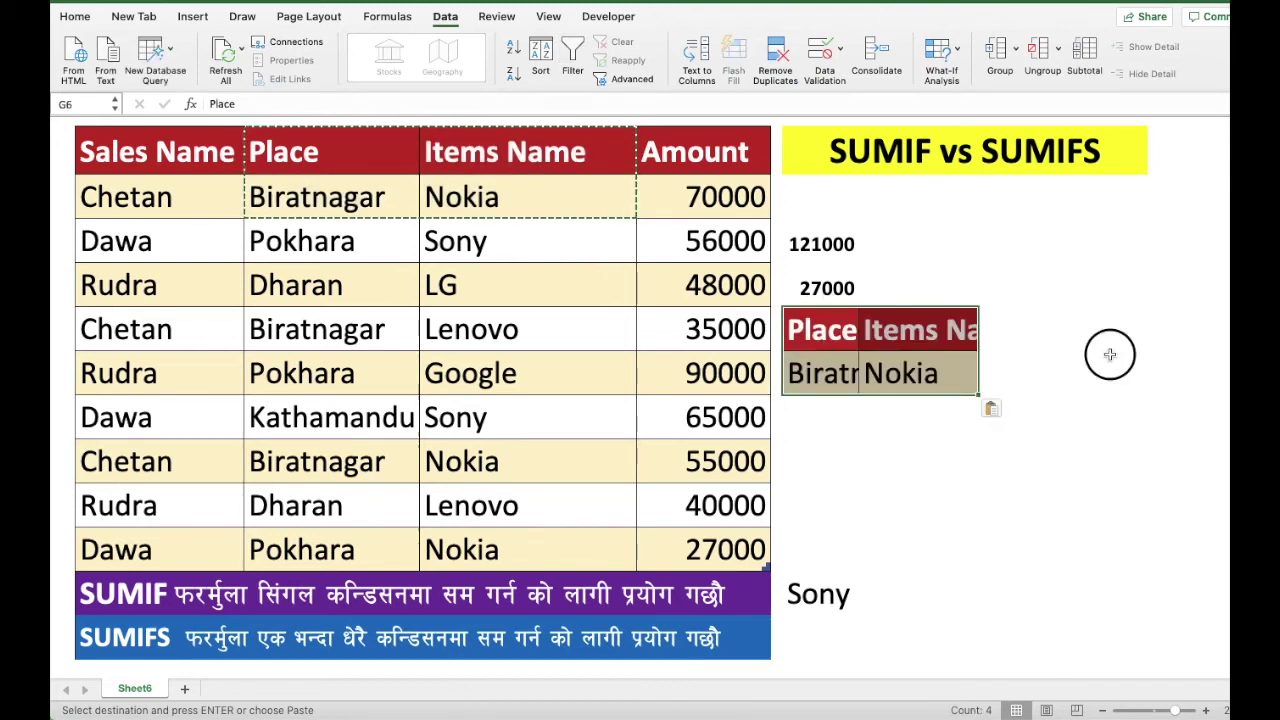
pyautogui.click(1110, 357)
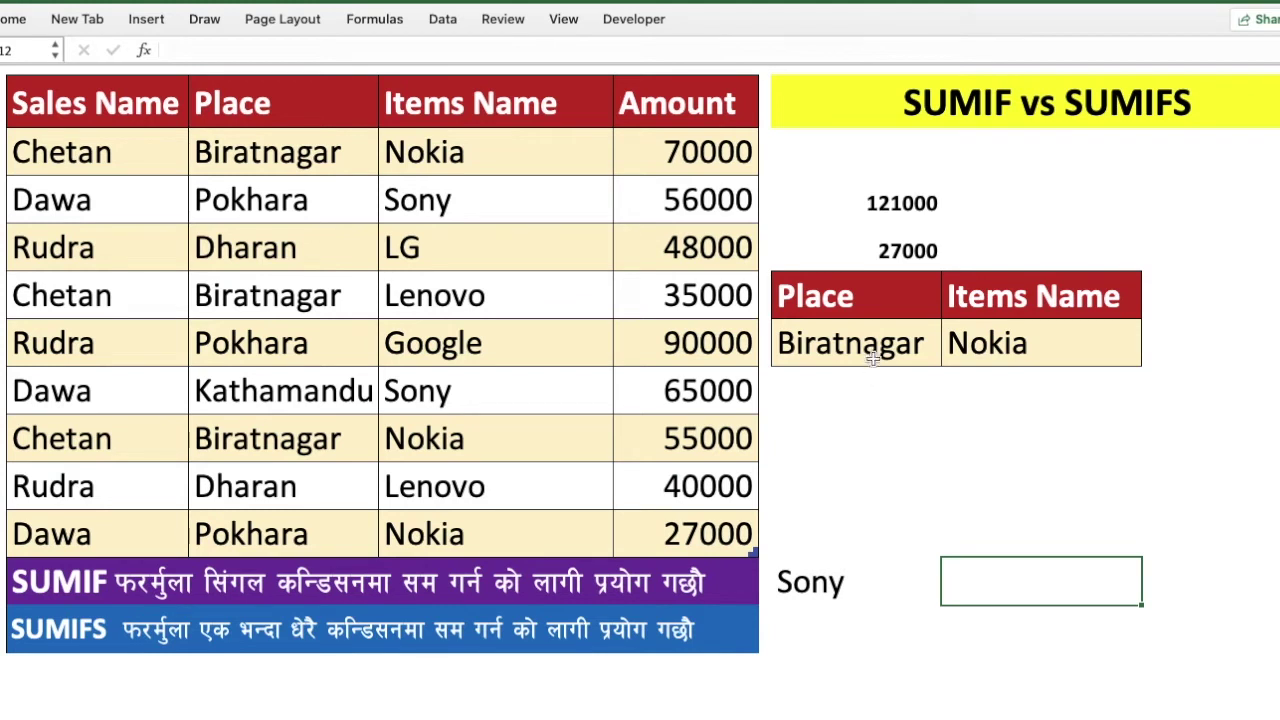
# - In G8, start =SUMIFS(E3:E11,C3:C11, using the SUMIFS autocomplete suggestion
pyautogui.moveTo(868, 345); pyautogui.dragTo(976, 345)
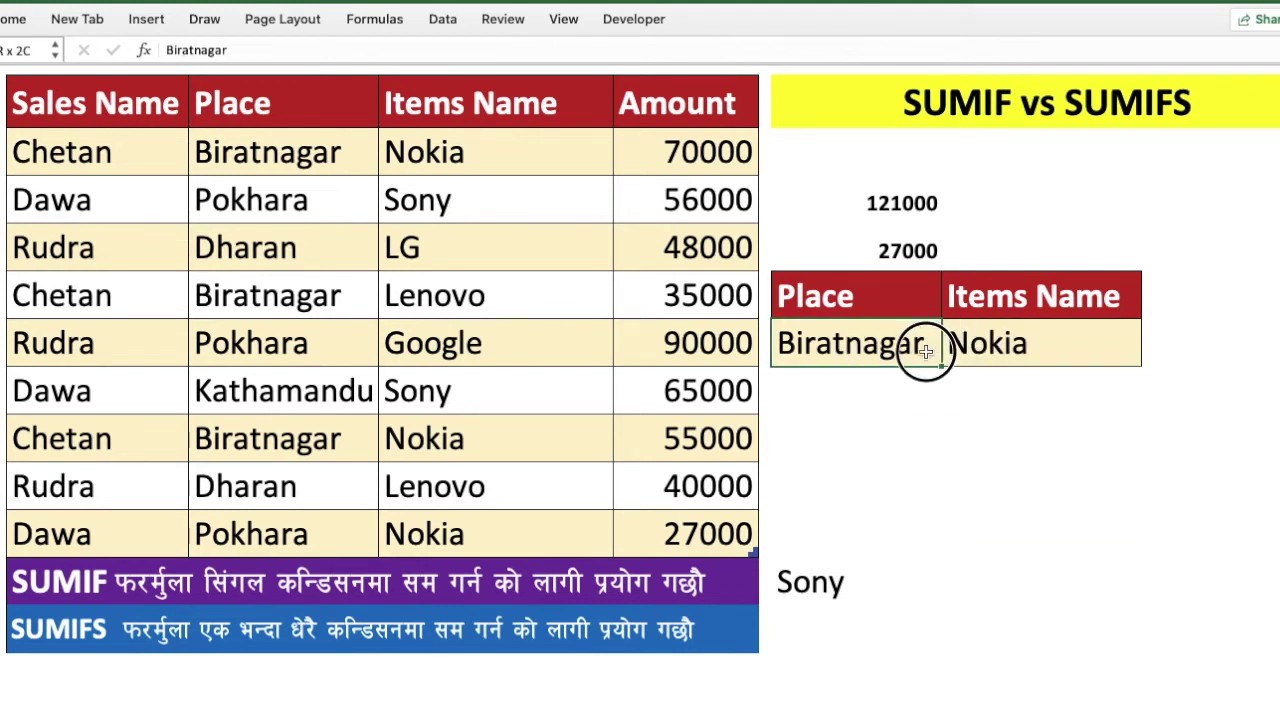
pyautogui.click(858, 390)
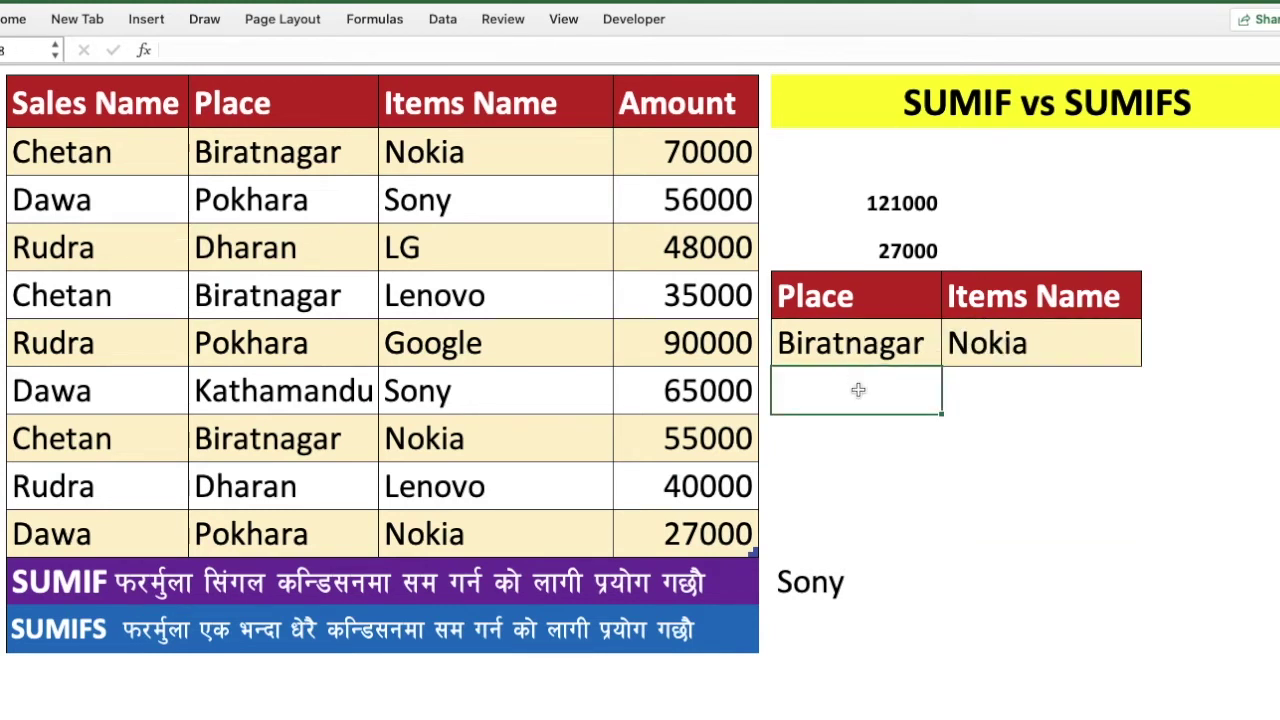
pyautogui.write('=s')
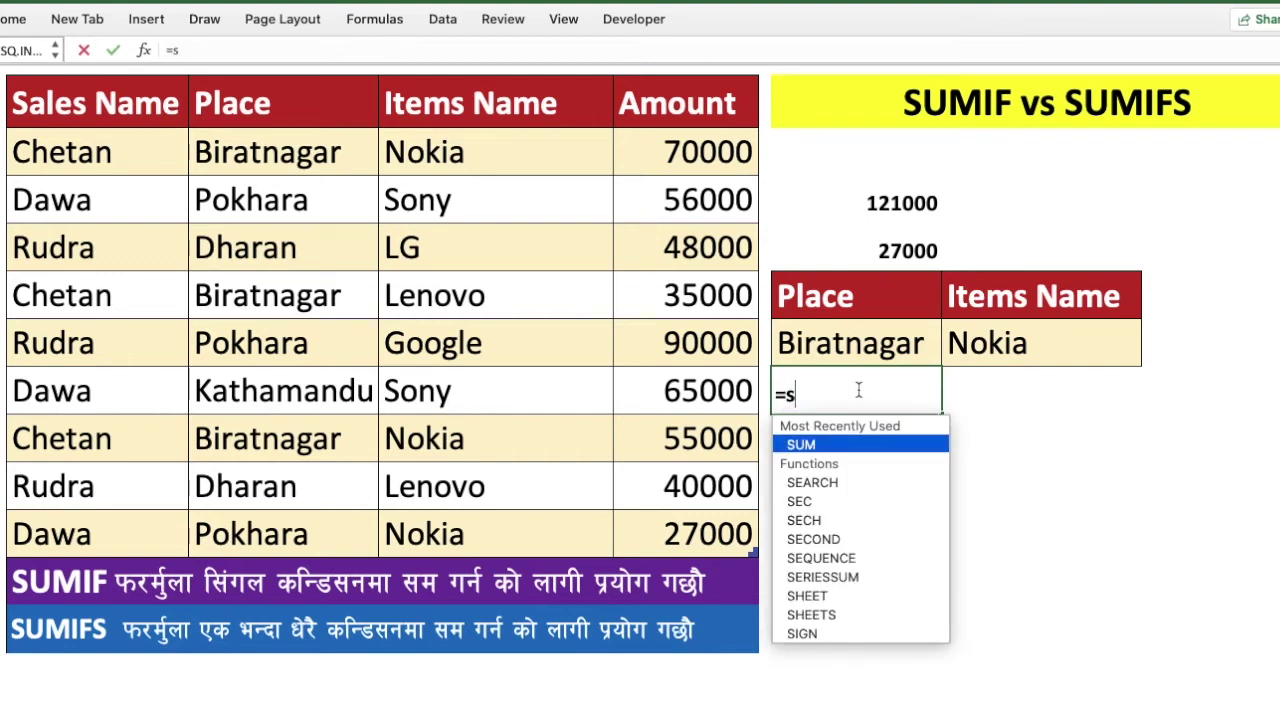
pyautogui.write('umif')
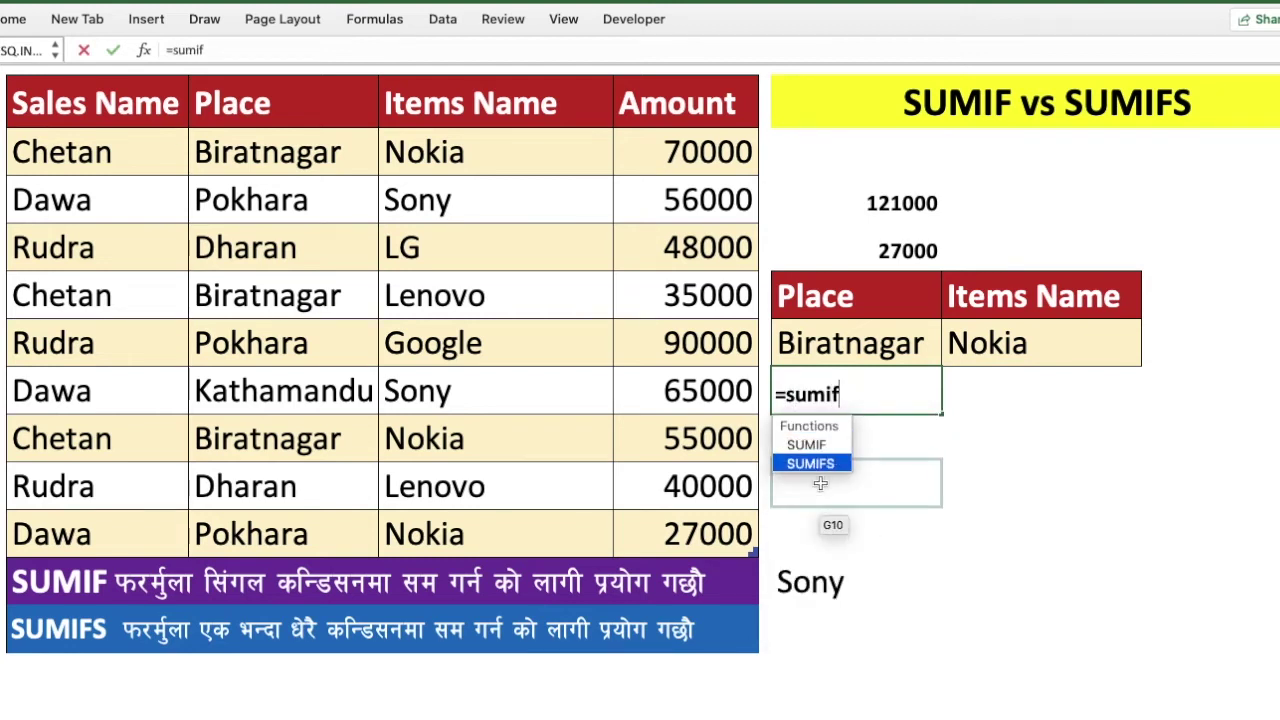
pyautogui.doubleClick(819, 460)
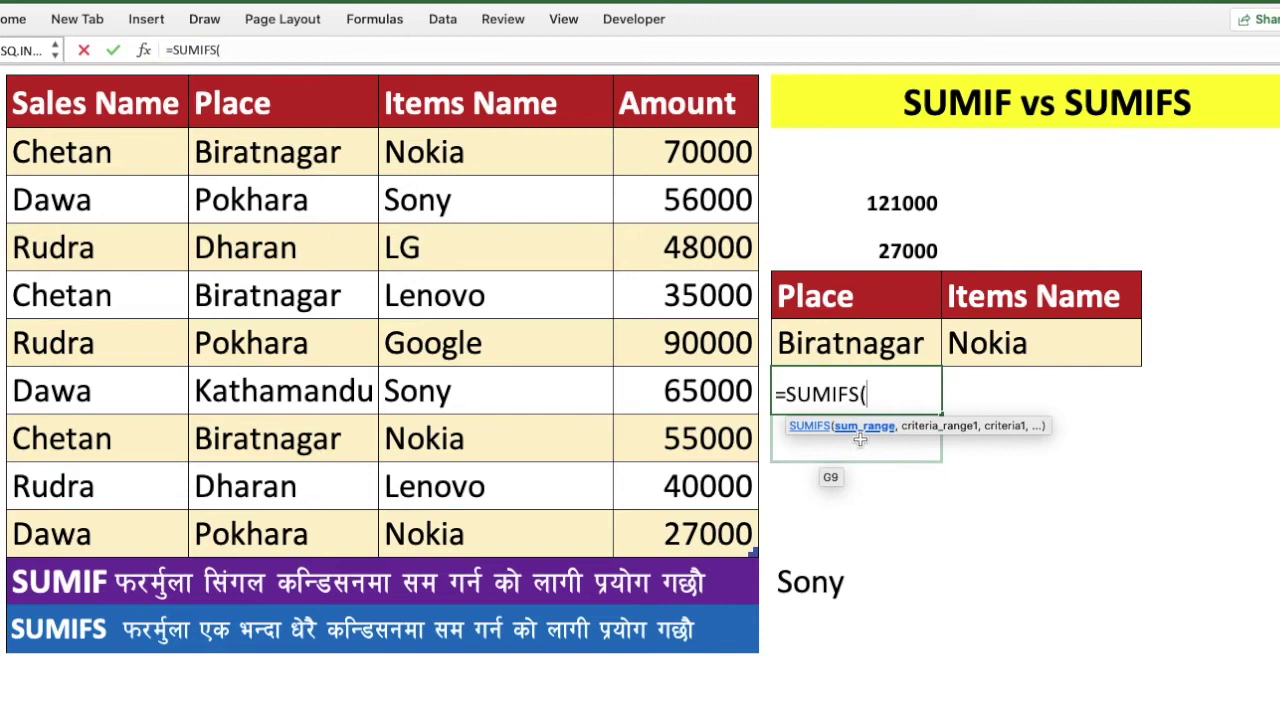
pyautogui.moveTo(705, 170); pyautogui.dragTo(703, 516)
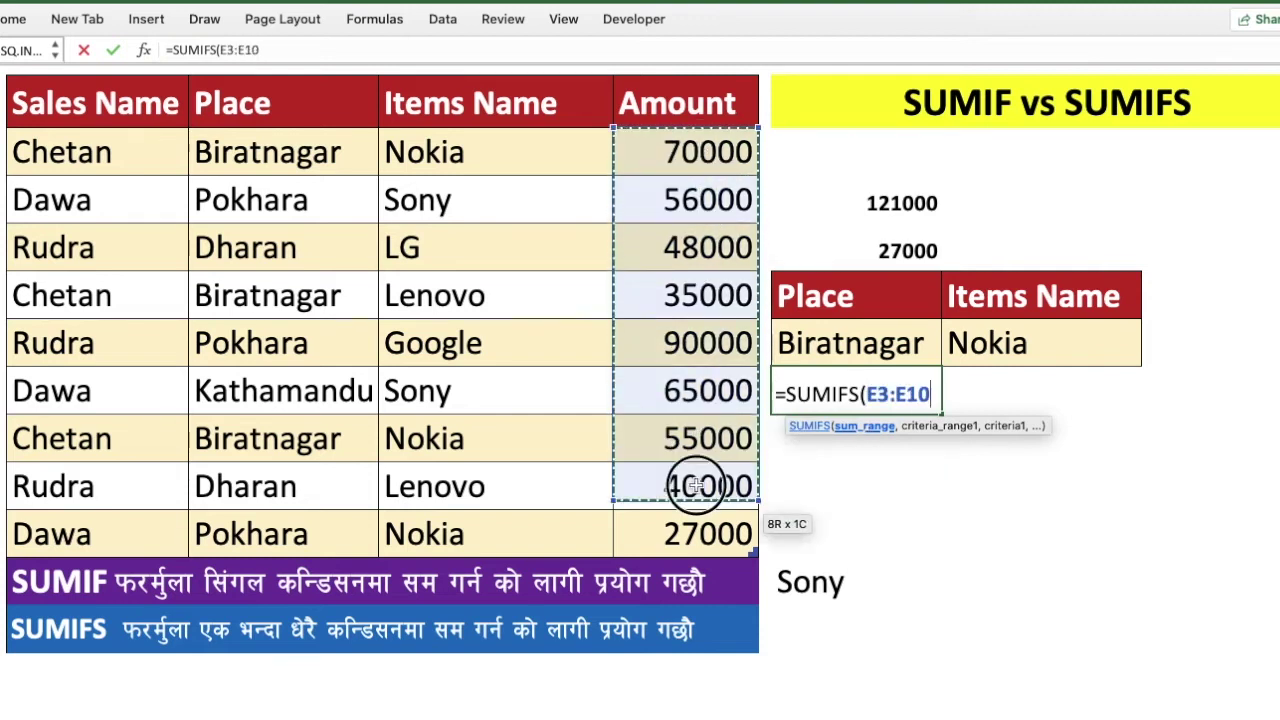
pyautogui.write(',')
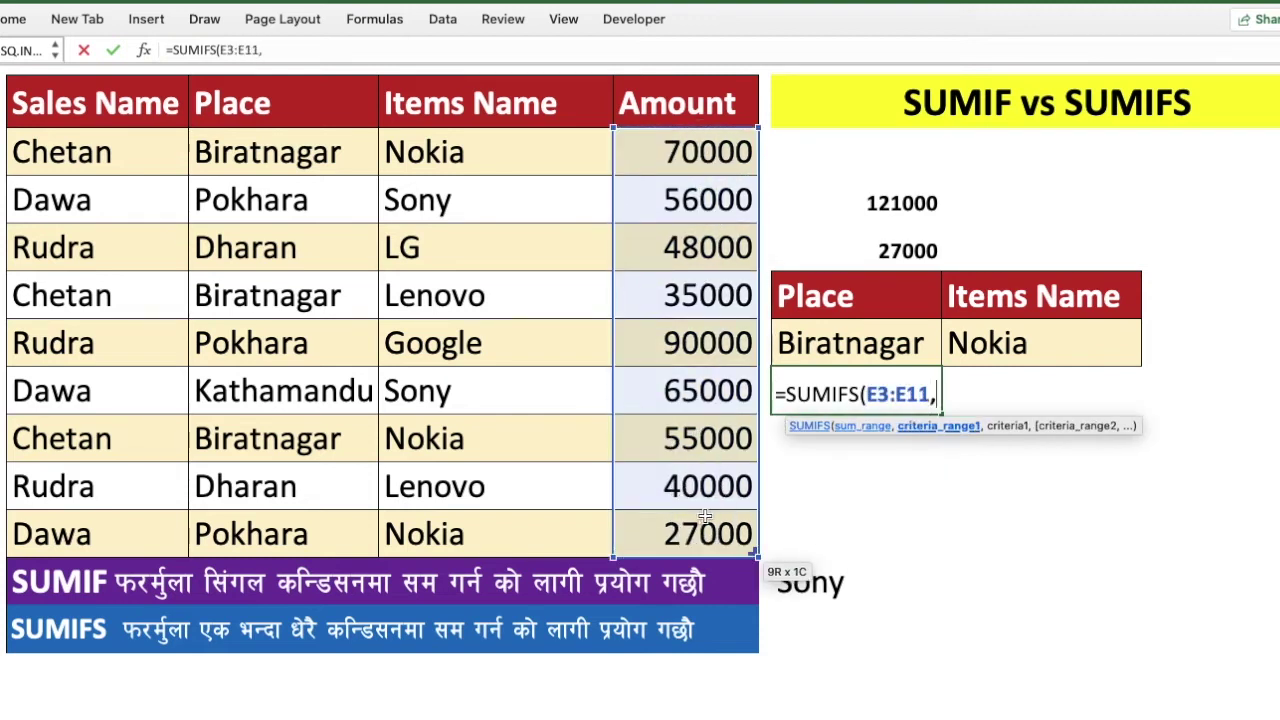
pyautogui.moveTo(318, 165); pyautogui.dragTo(317, 550)
pyautogui.write(',')
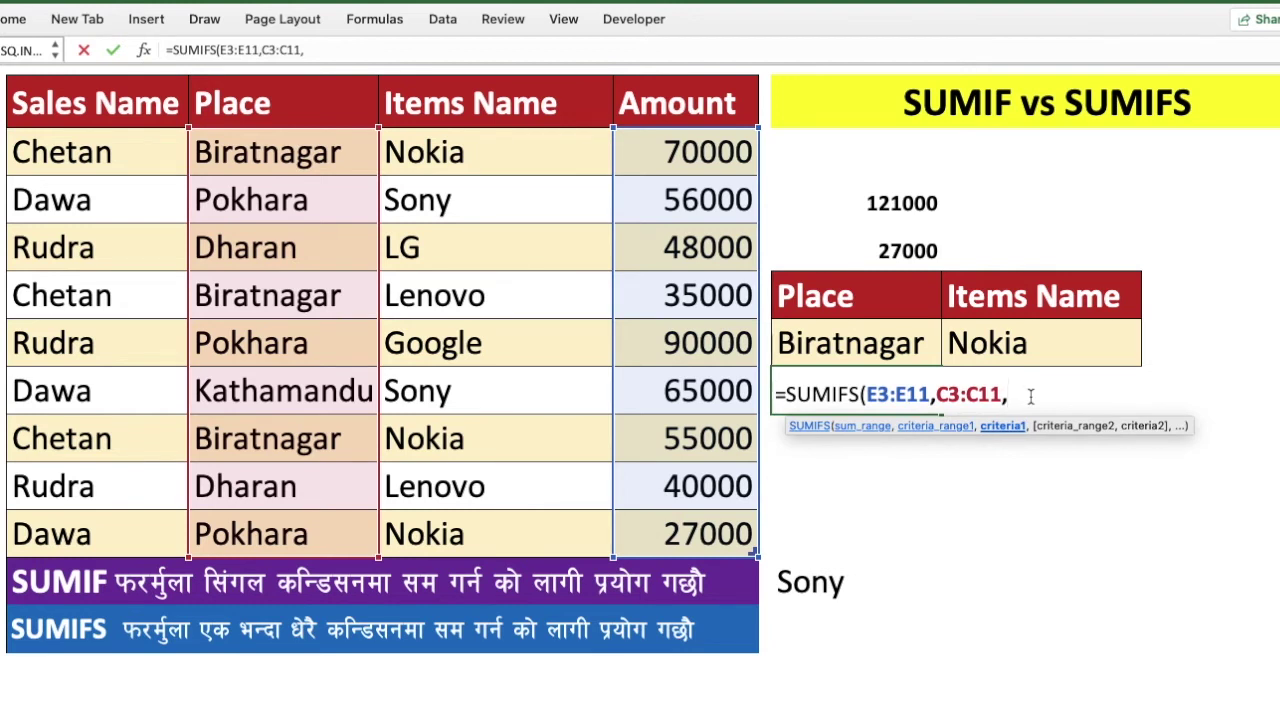
# - Complete the formula with criteria G7, D3:D11 and H7, giving 125000
pyautogui.click(890, 345)
pyautogui.write(',')
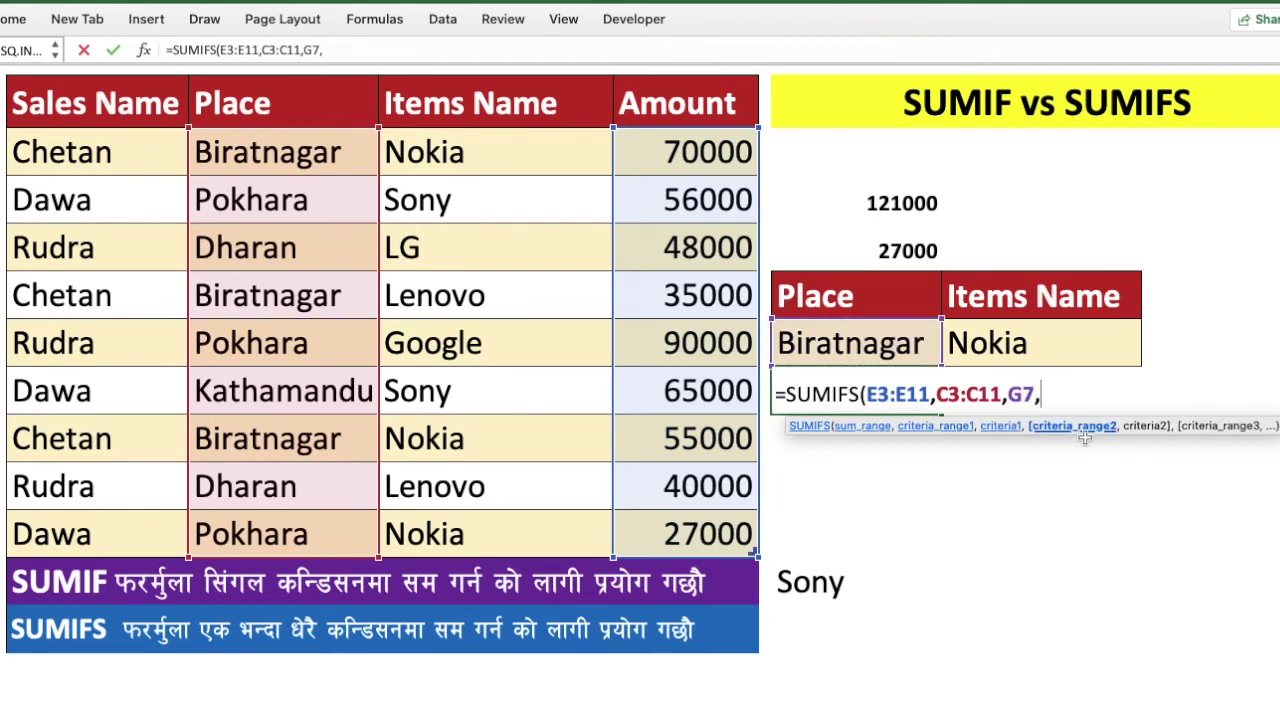
pyautogui.click(488, 148)
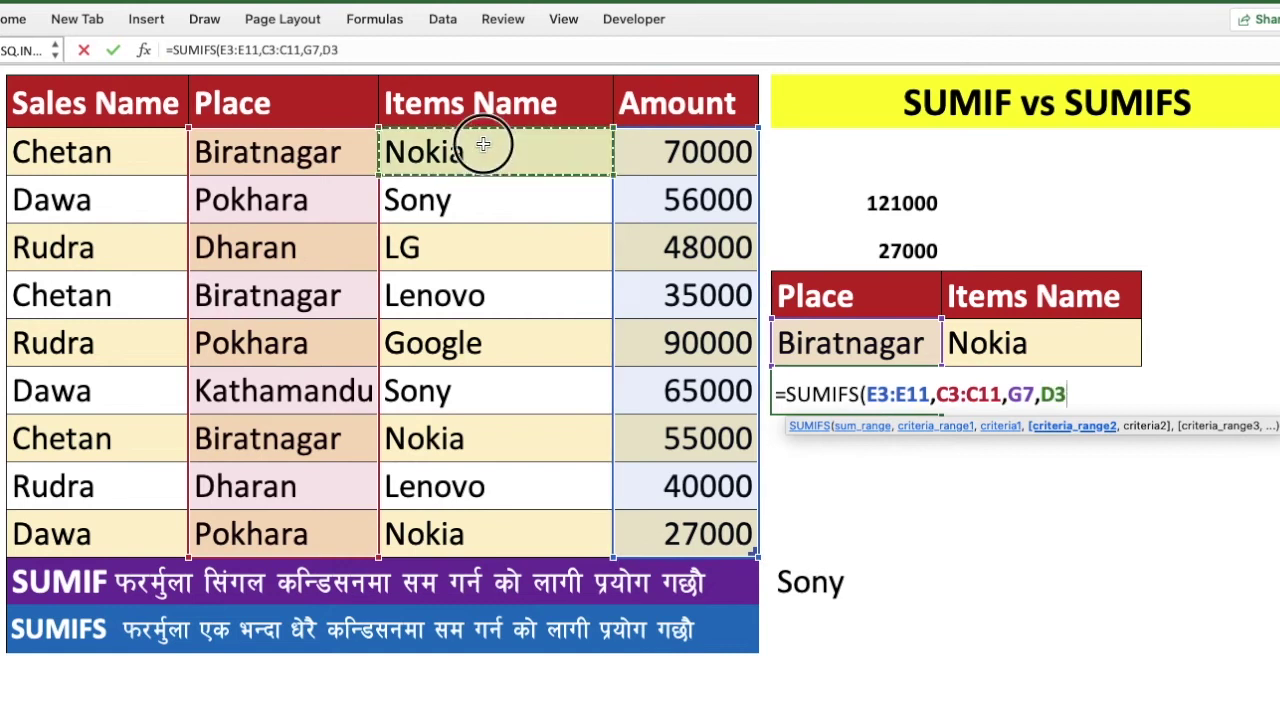
pyautogui.moveTo(481, 172); pyautogui.dragTo(484, 519)
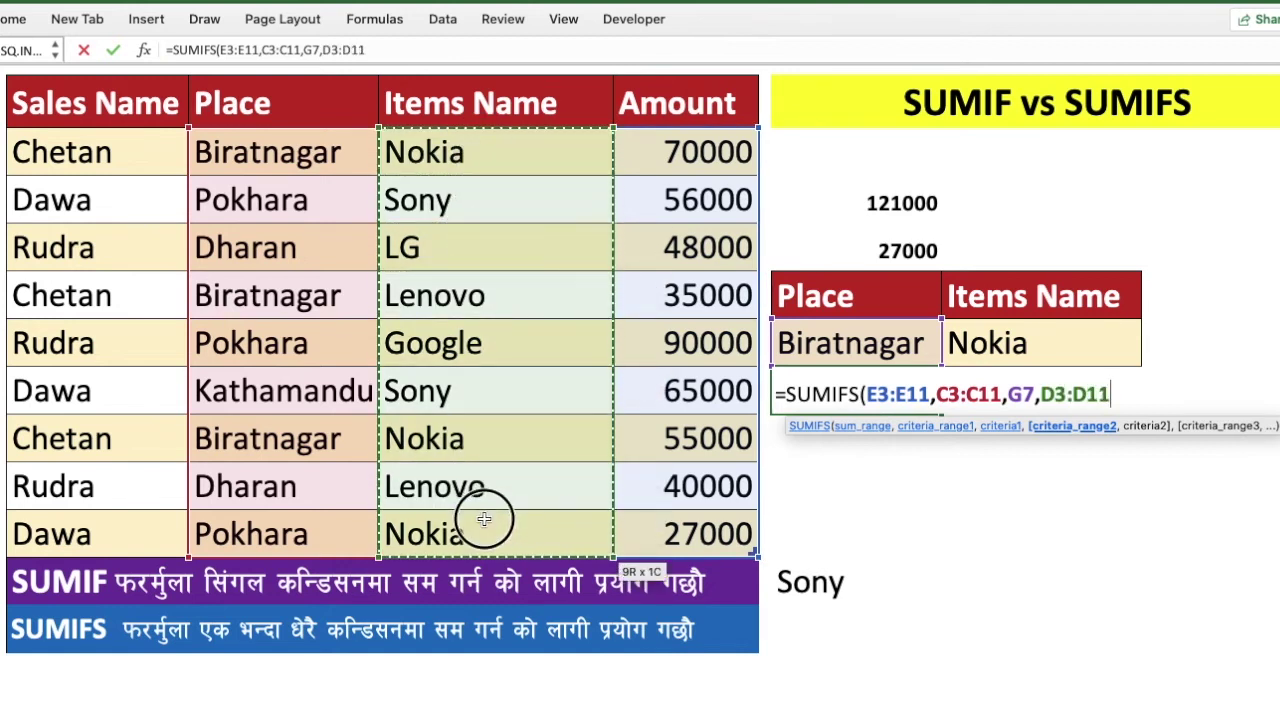
pyautogui.write(',')
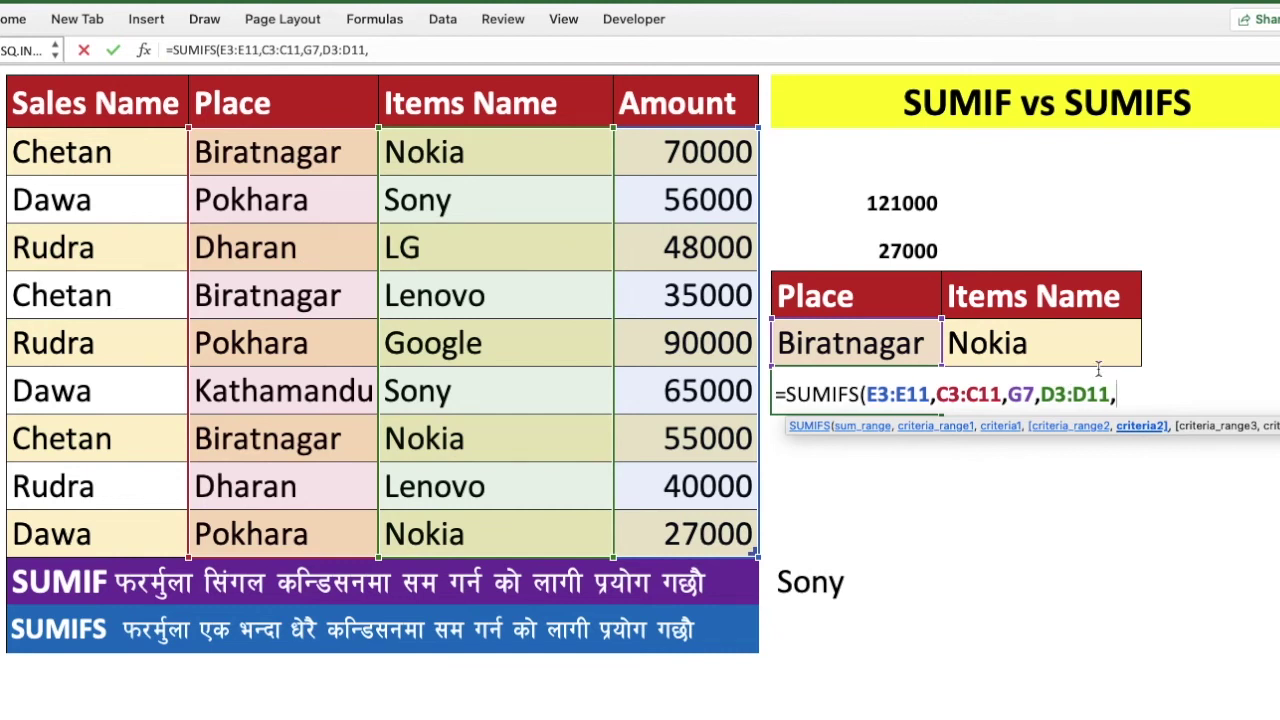
pyautogui.click(1067, 345)
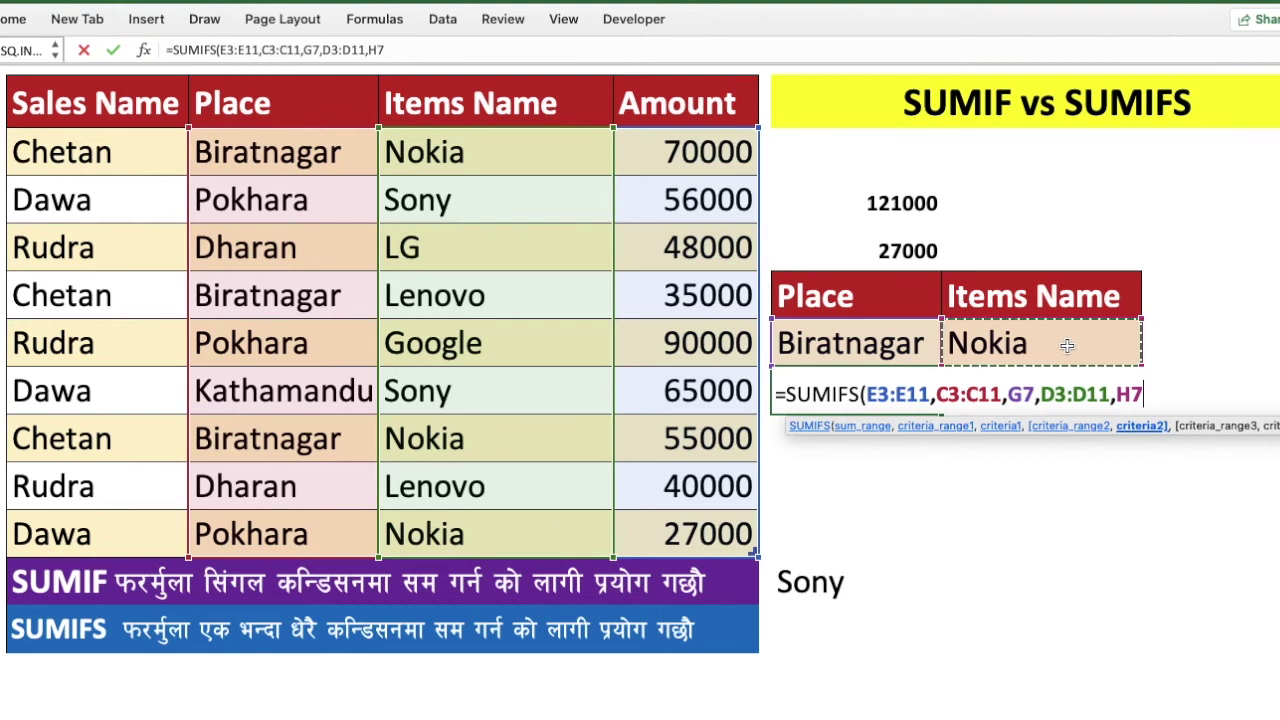
pyautogui.write(')')
pyautogui.press('Return')
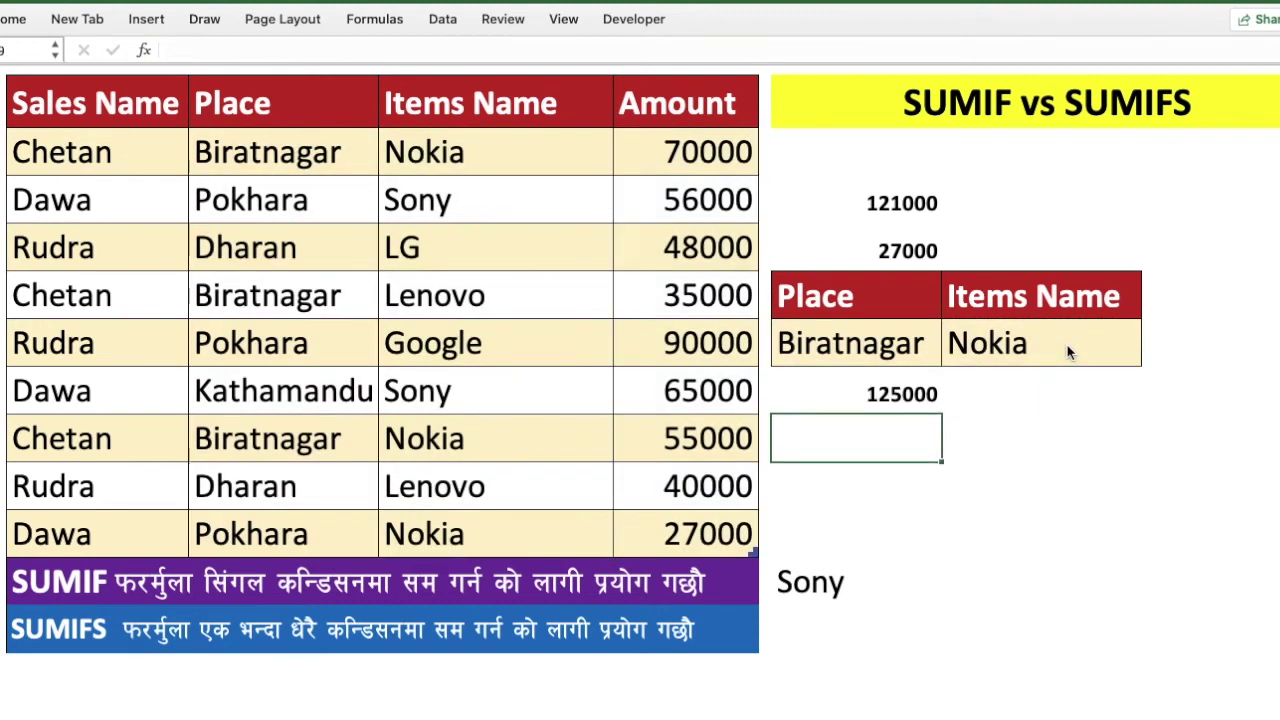
# - Replace the Nokia item criterion in H7 with Lenovo
pyautogui.click(1070, 441)
pyautogui.click(905, 392)
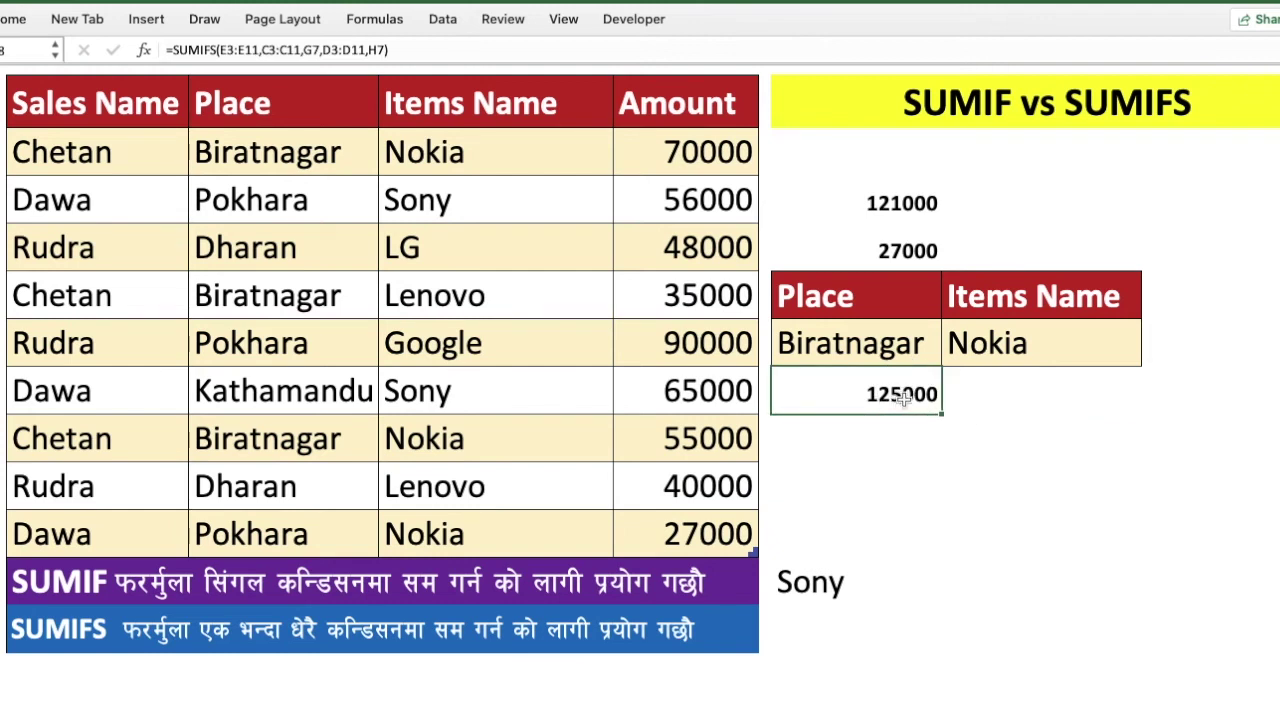
pyautogui.click(985, 344)
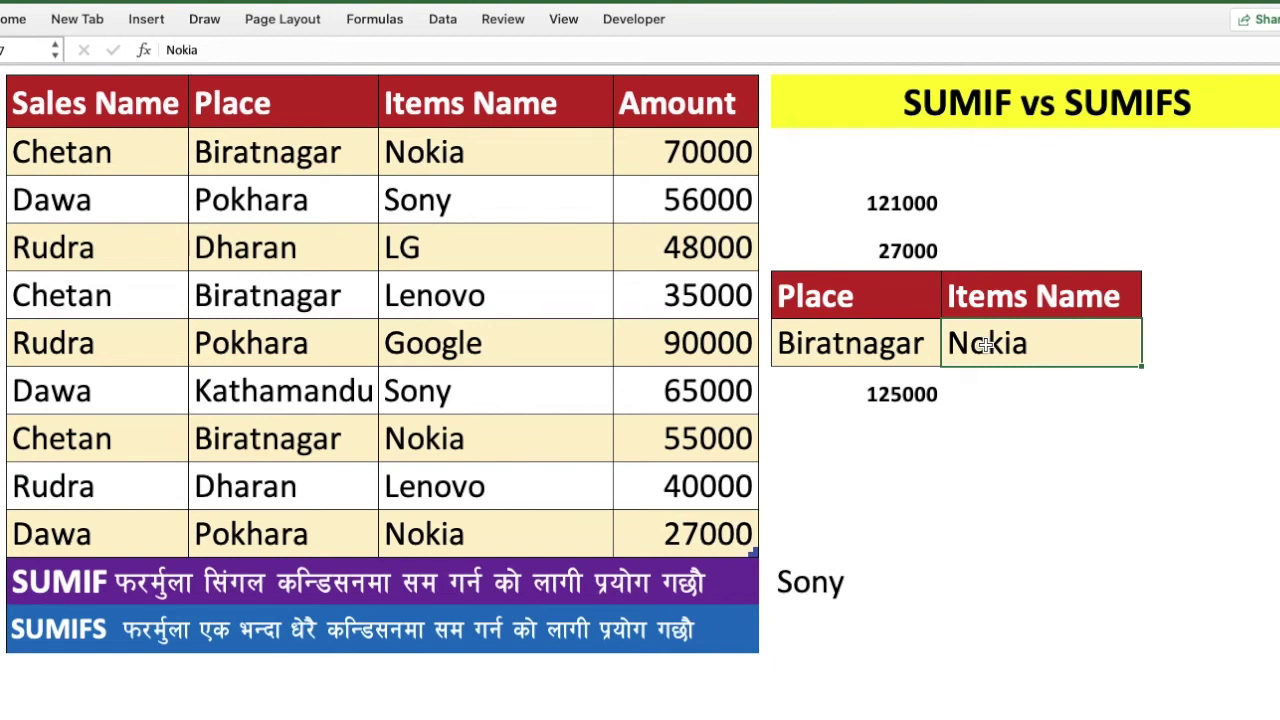
pyautogui.write('Lenovo')
pyautogui.press('Return')
# - Change the place criterion in G7 from Biratnagar to Pokhara
pyautogui.click(1021, 447)
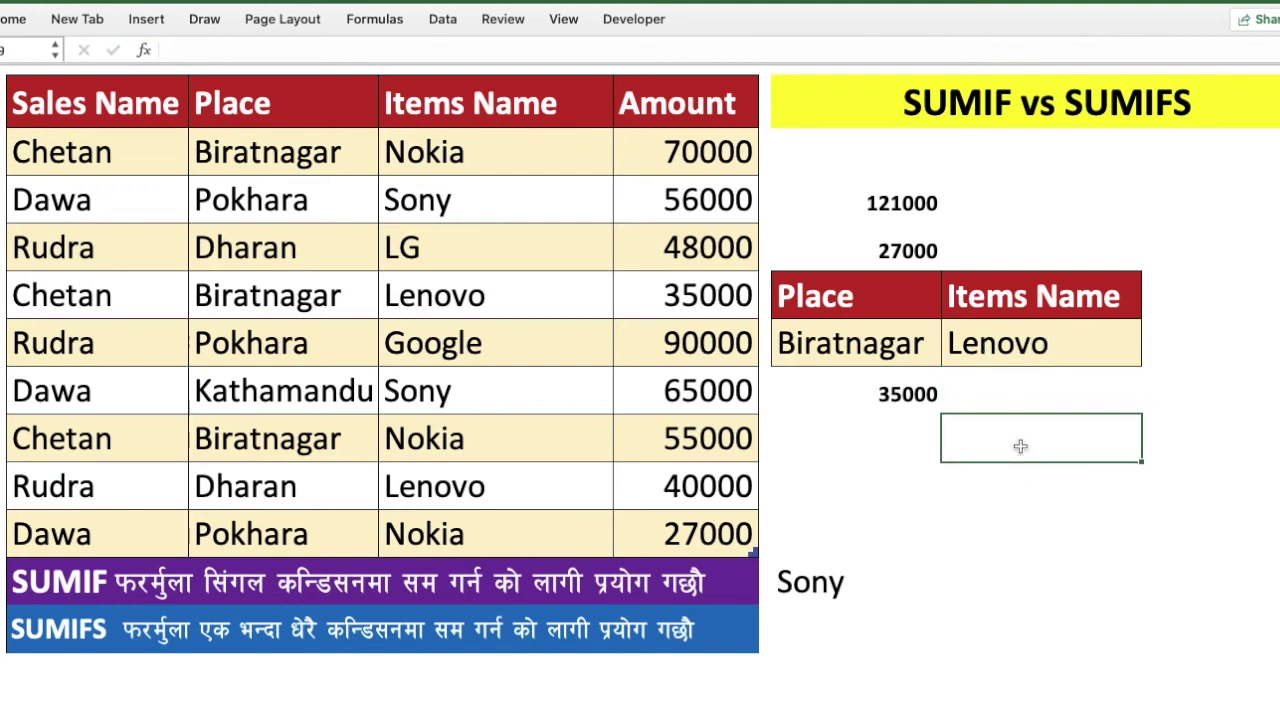
pyautogui.click(916, 395)
pyautogui.click(906, 350)
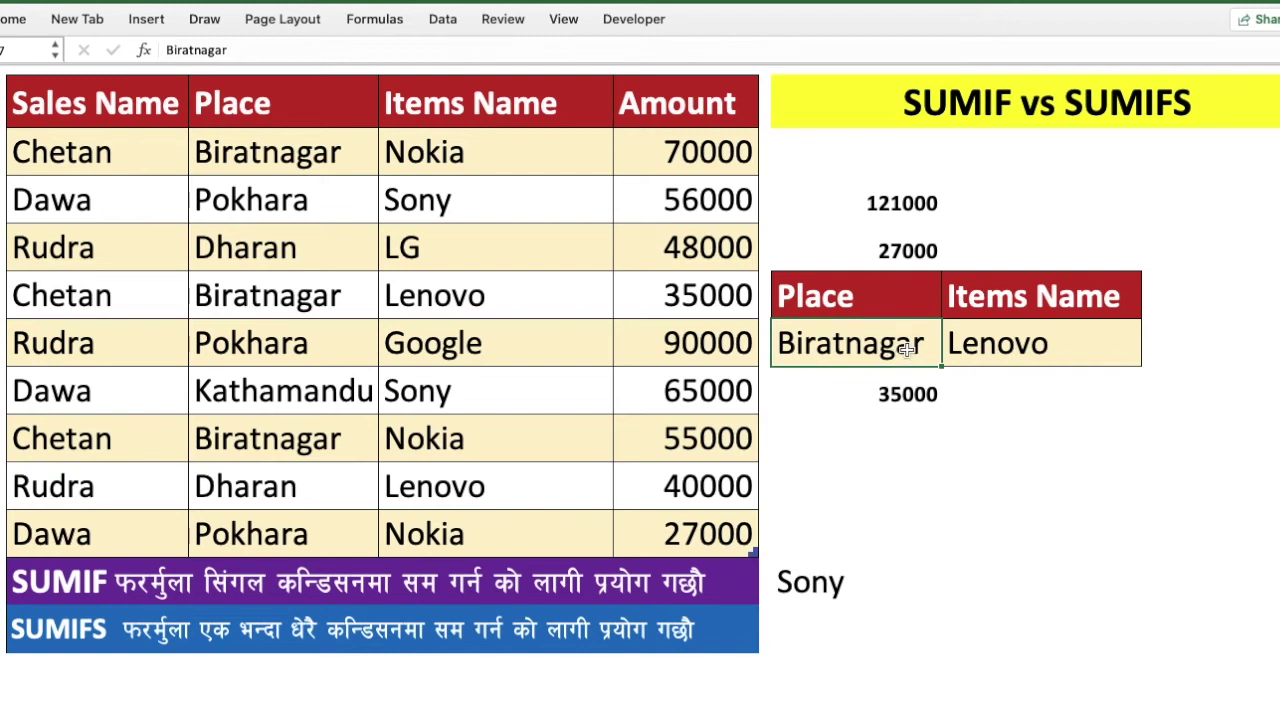
pyautogui.write('Pokha')
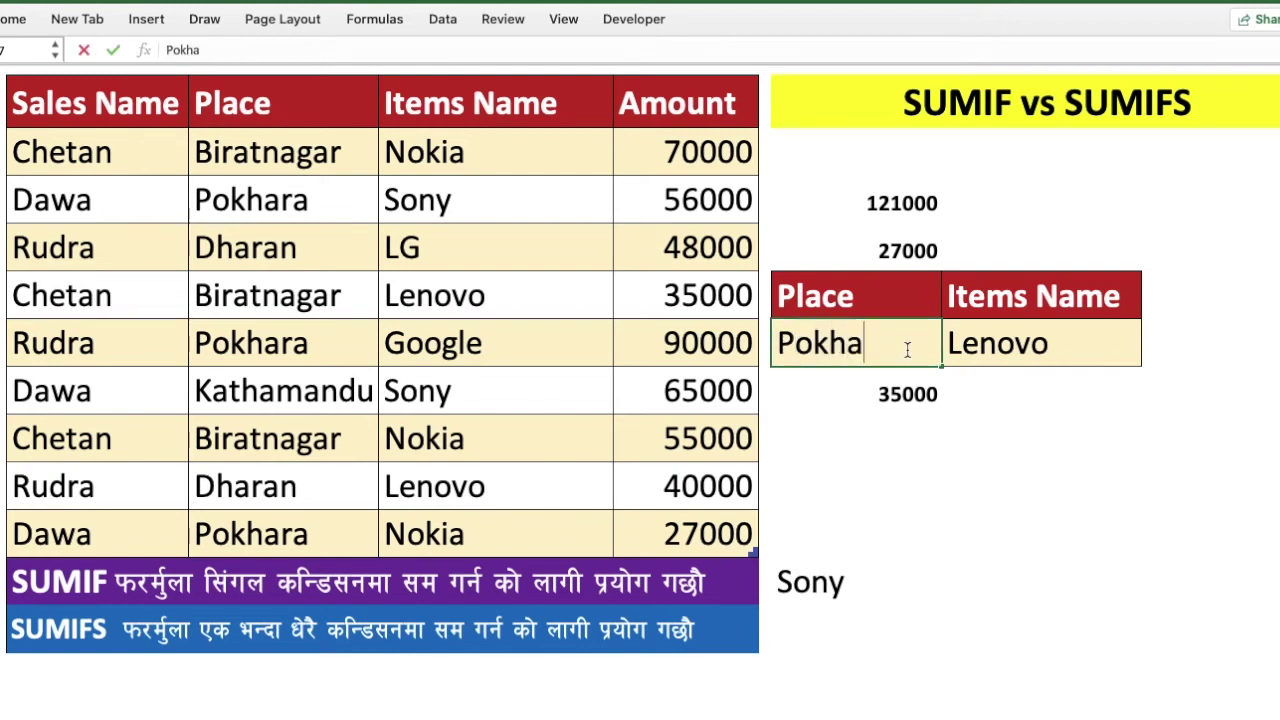
pyautogui.write('ra')
pyautogui.press('Return')
# - Change the item criterion in H7 from Lenovo to Google
pyautogui.click(906, 348)
pyautogui.doubleClick(906, 346)
pyautogui.click(919, 462)
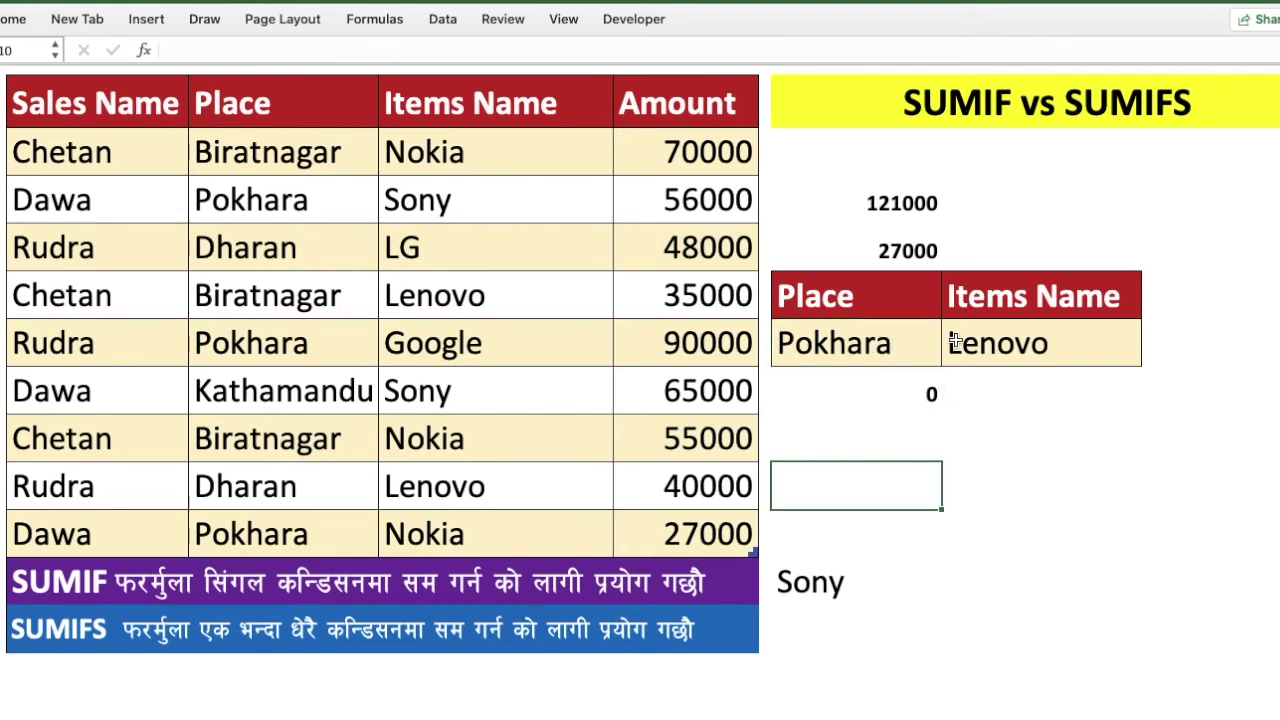
pyautogui.click(1005, 342)
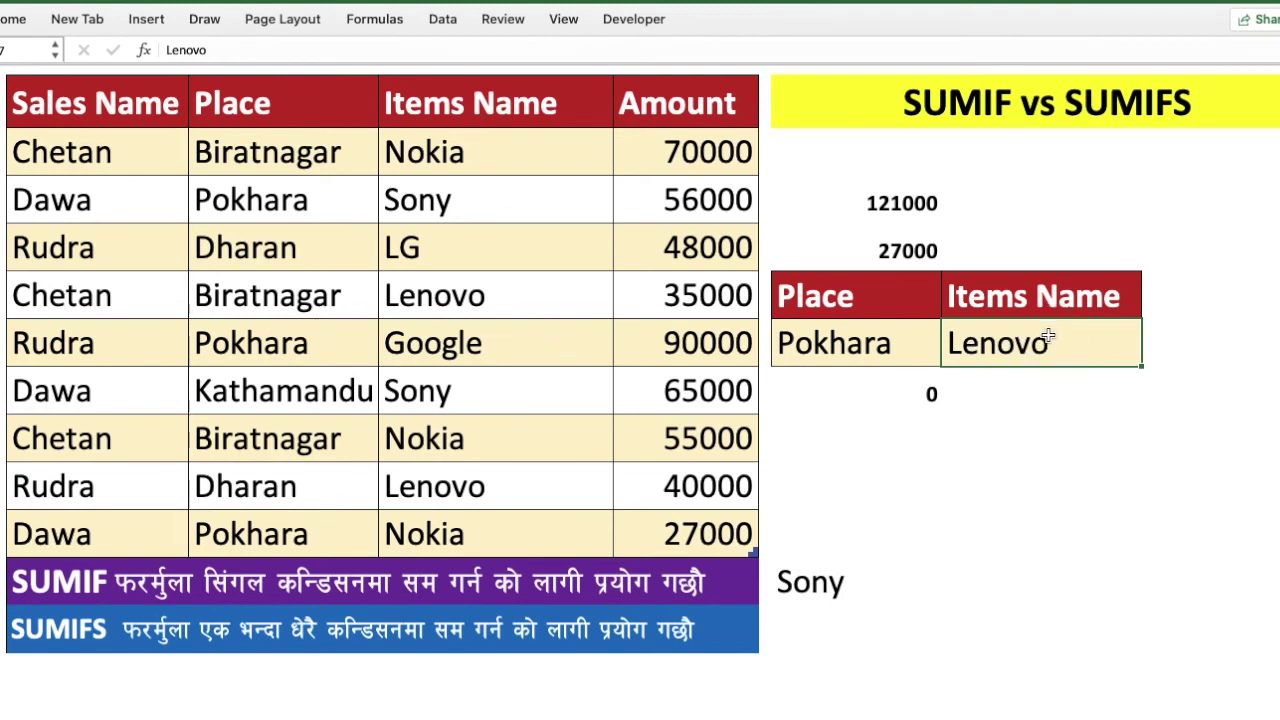
pyautogui.write('Google')
pyautogui.press('Return')
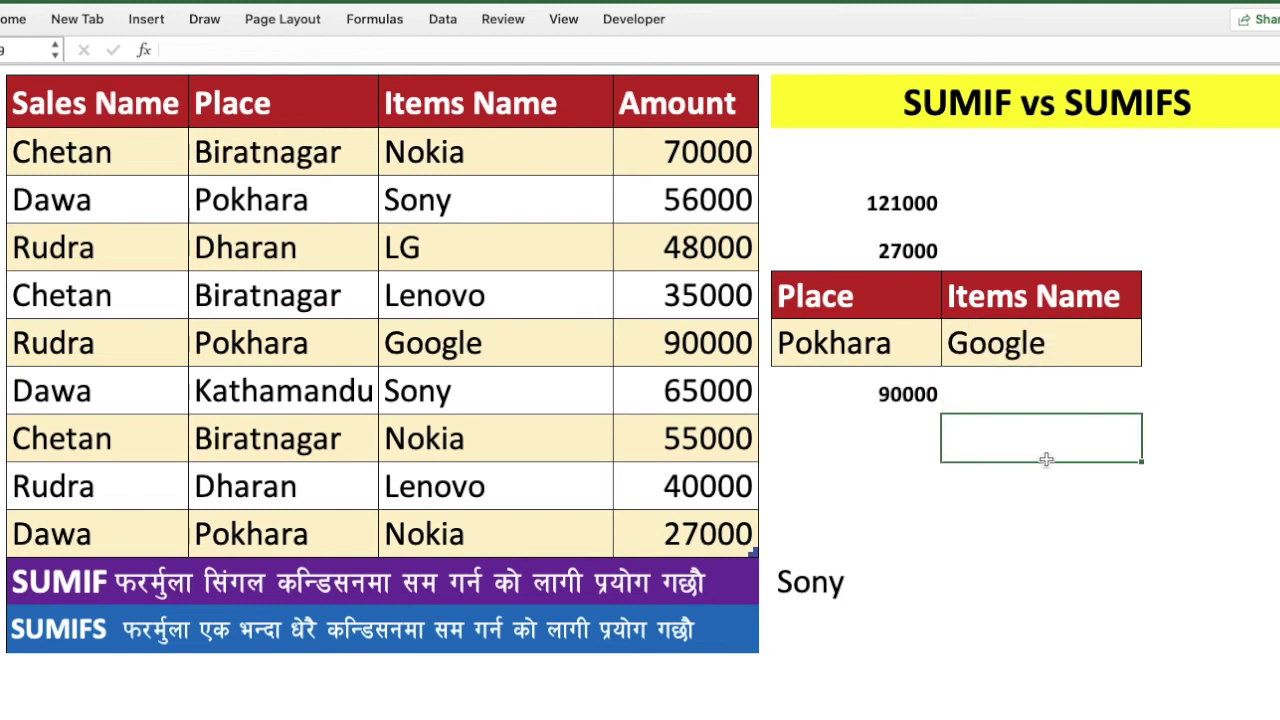
# - Check the SUMIFS formula in G8 now returning 90000
pyautogui.click(908, 394)
pyautogui.click(900, 341)
pyautogui.click(893, 396)
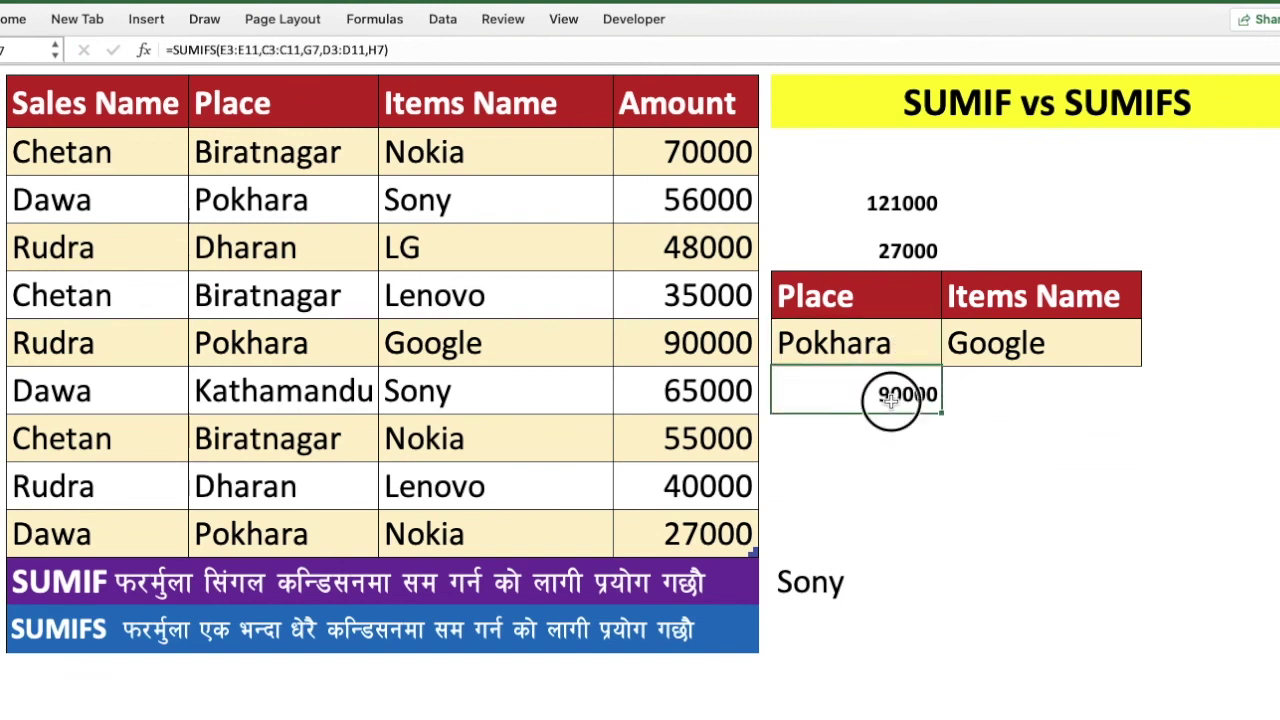
pyautogui.click(968, 393)
pyautogui.click(893, 391)
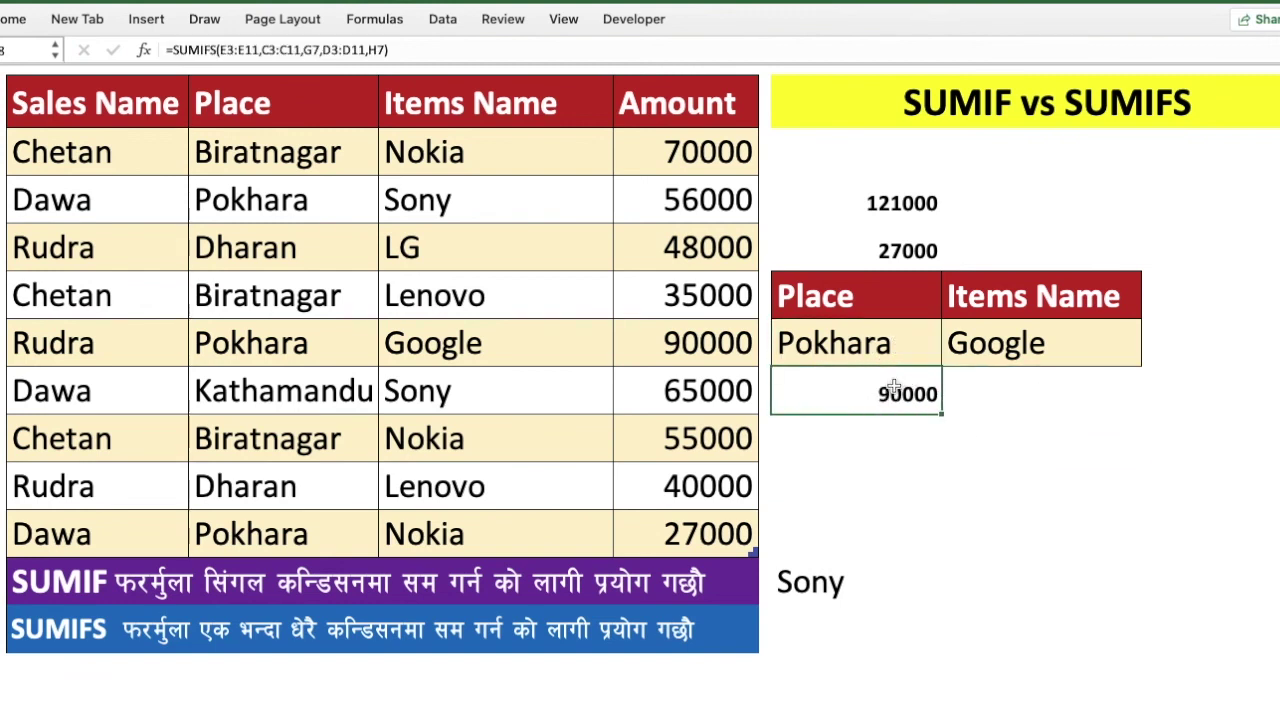